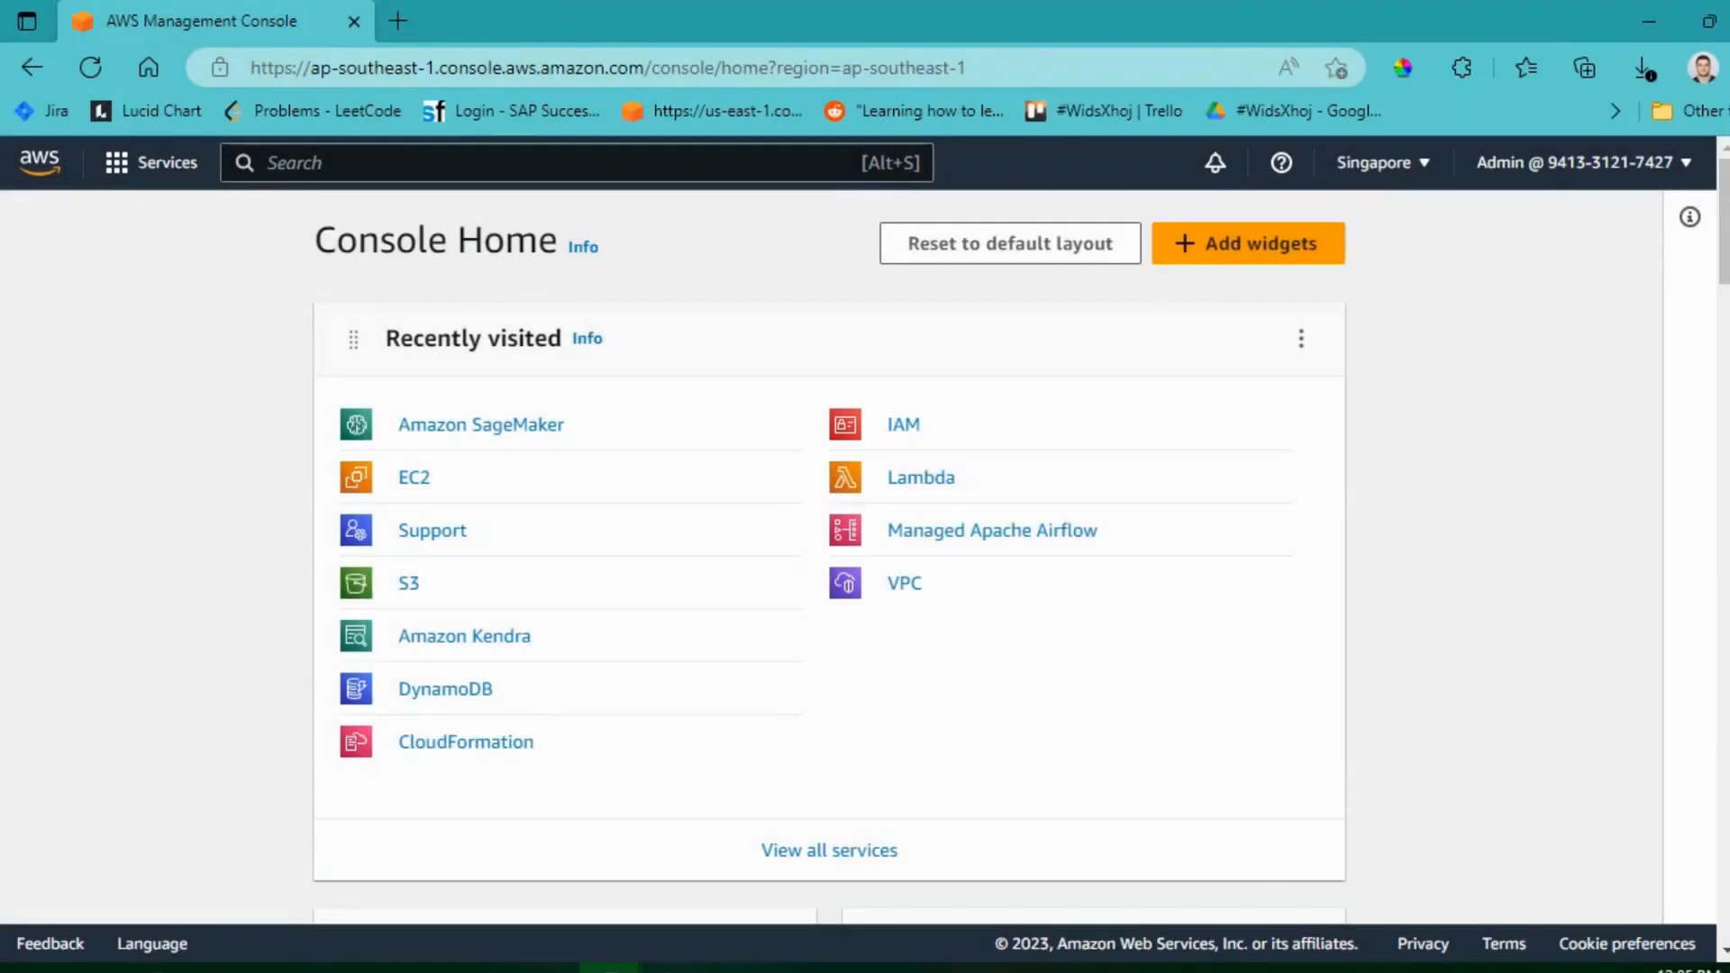
# Step: Launch SageMaker Studio from the Amazon SageMaker service with the preselected user profile and show the notebook 1. AutoPilot Demo.ipynb
pyautogui.hotkey('alt', 's')
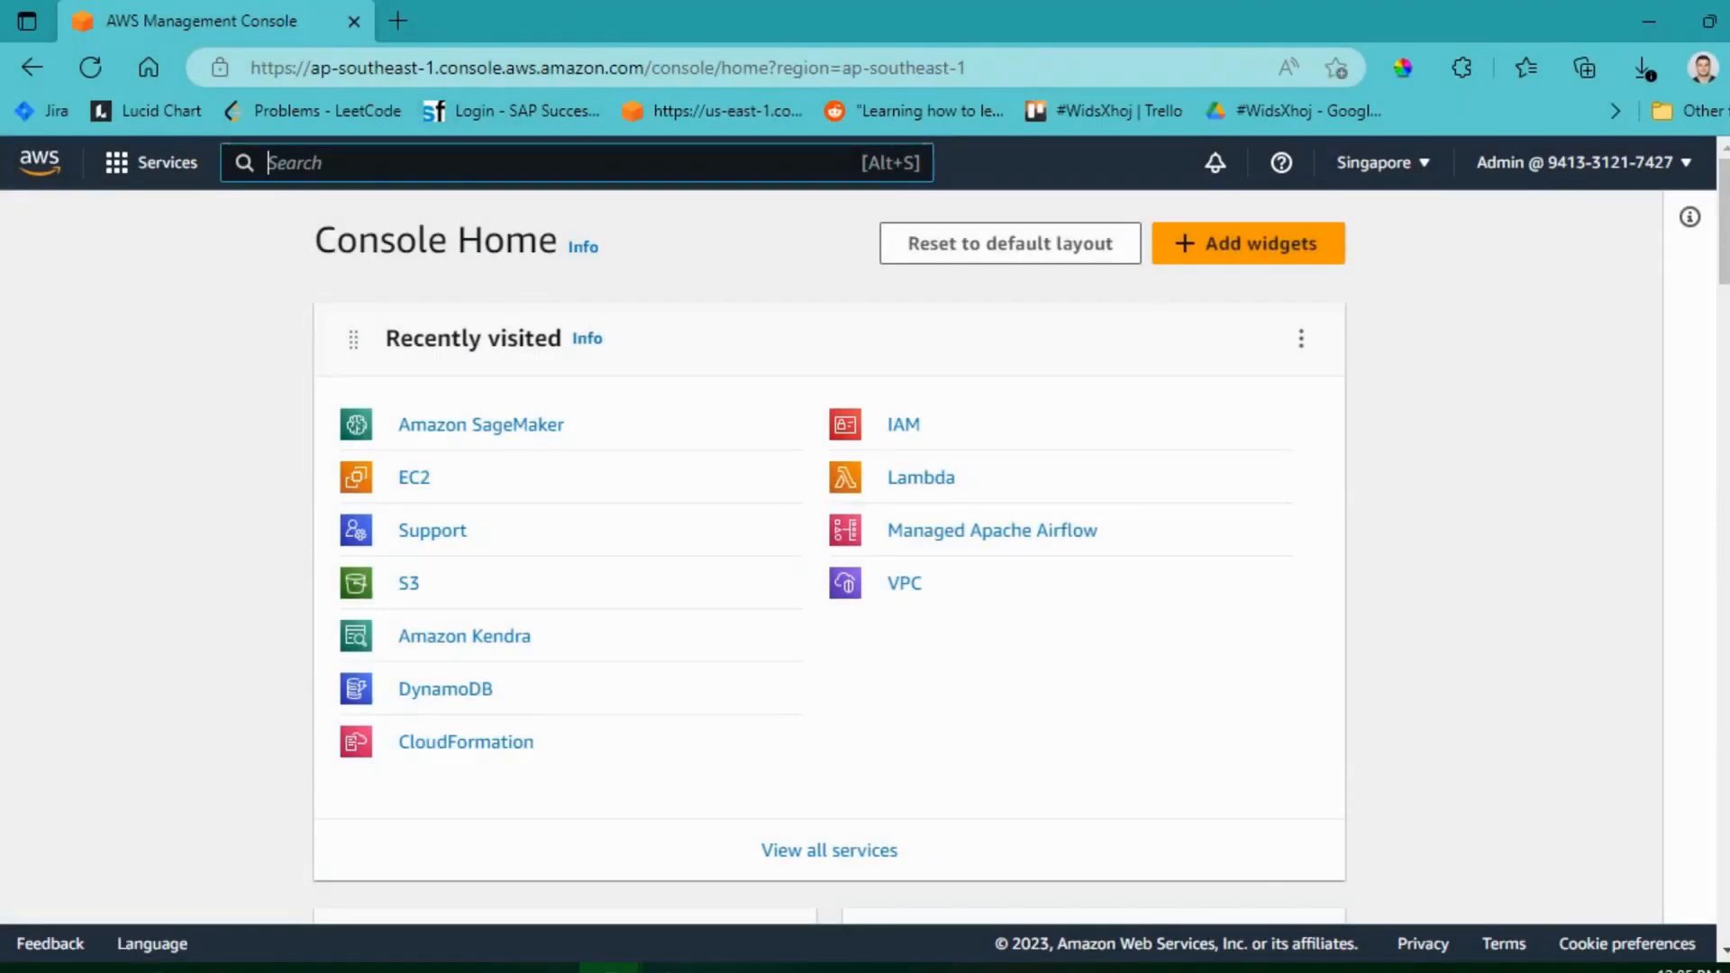
pyautogui.click(481, 424)
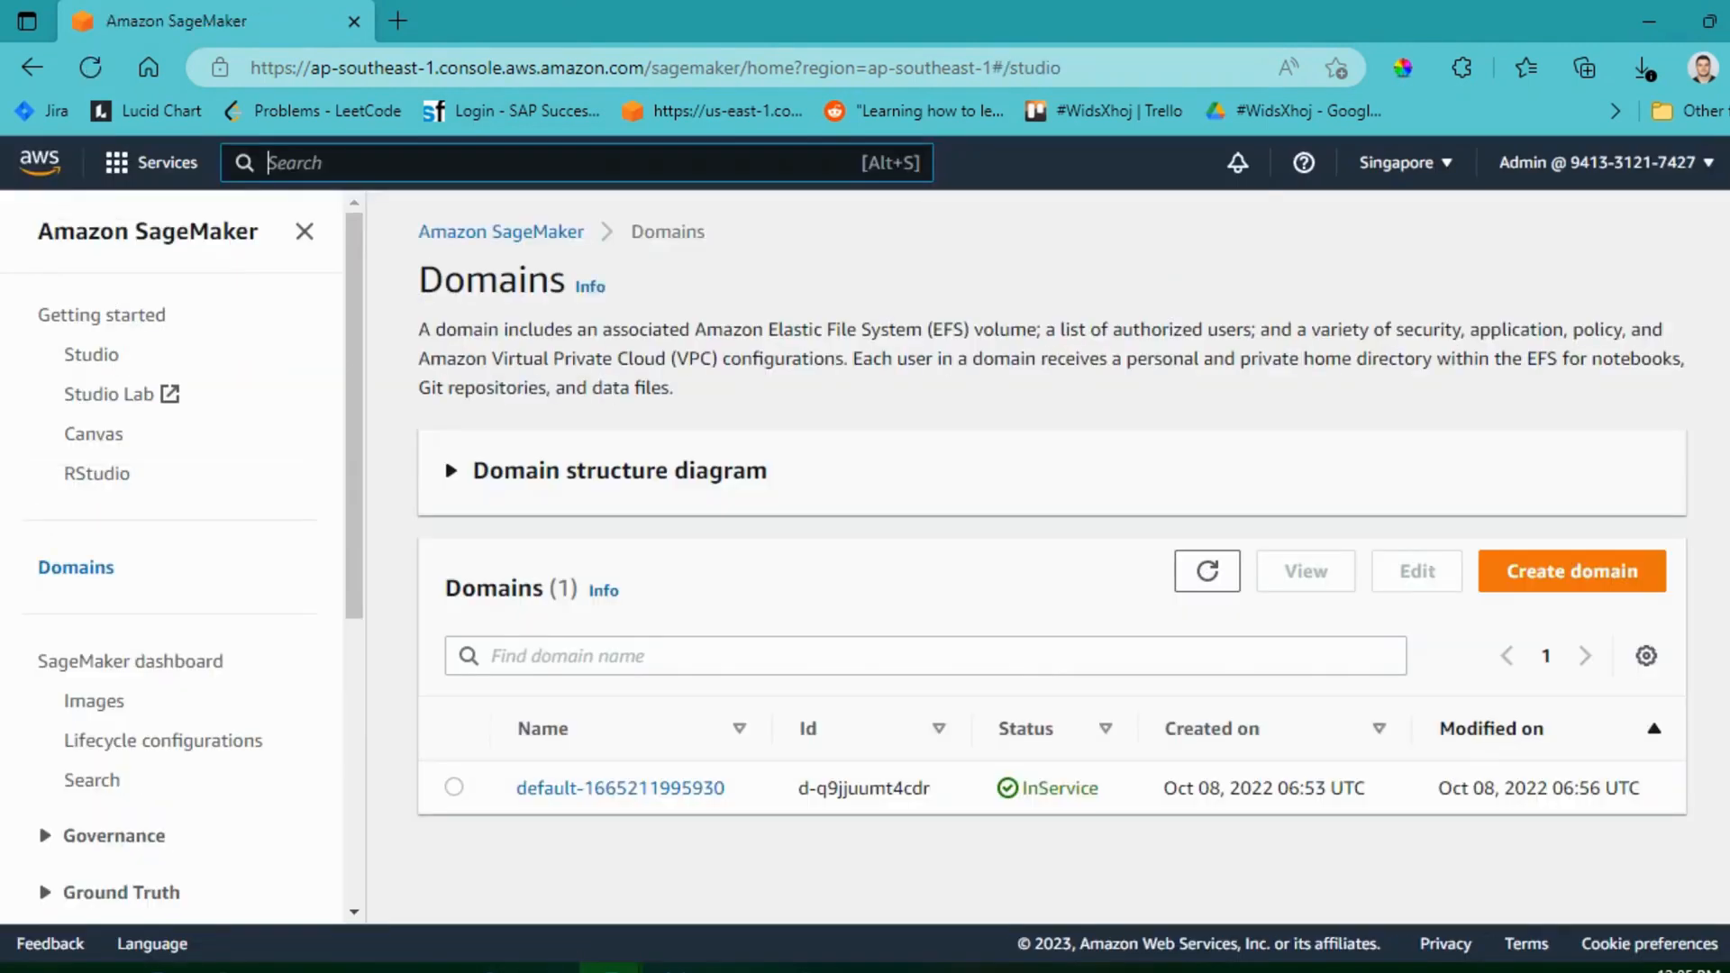
pyautogui.click(92, 355)
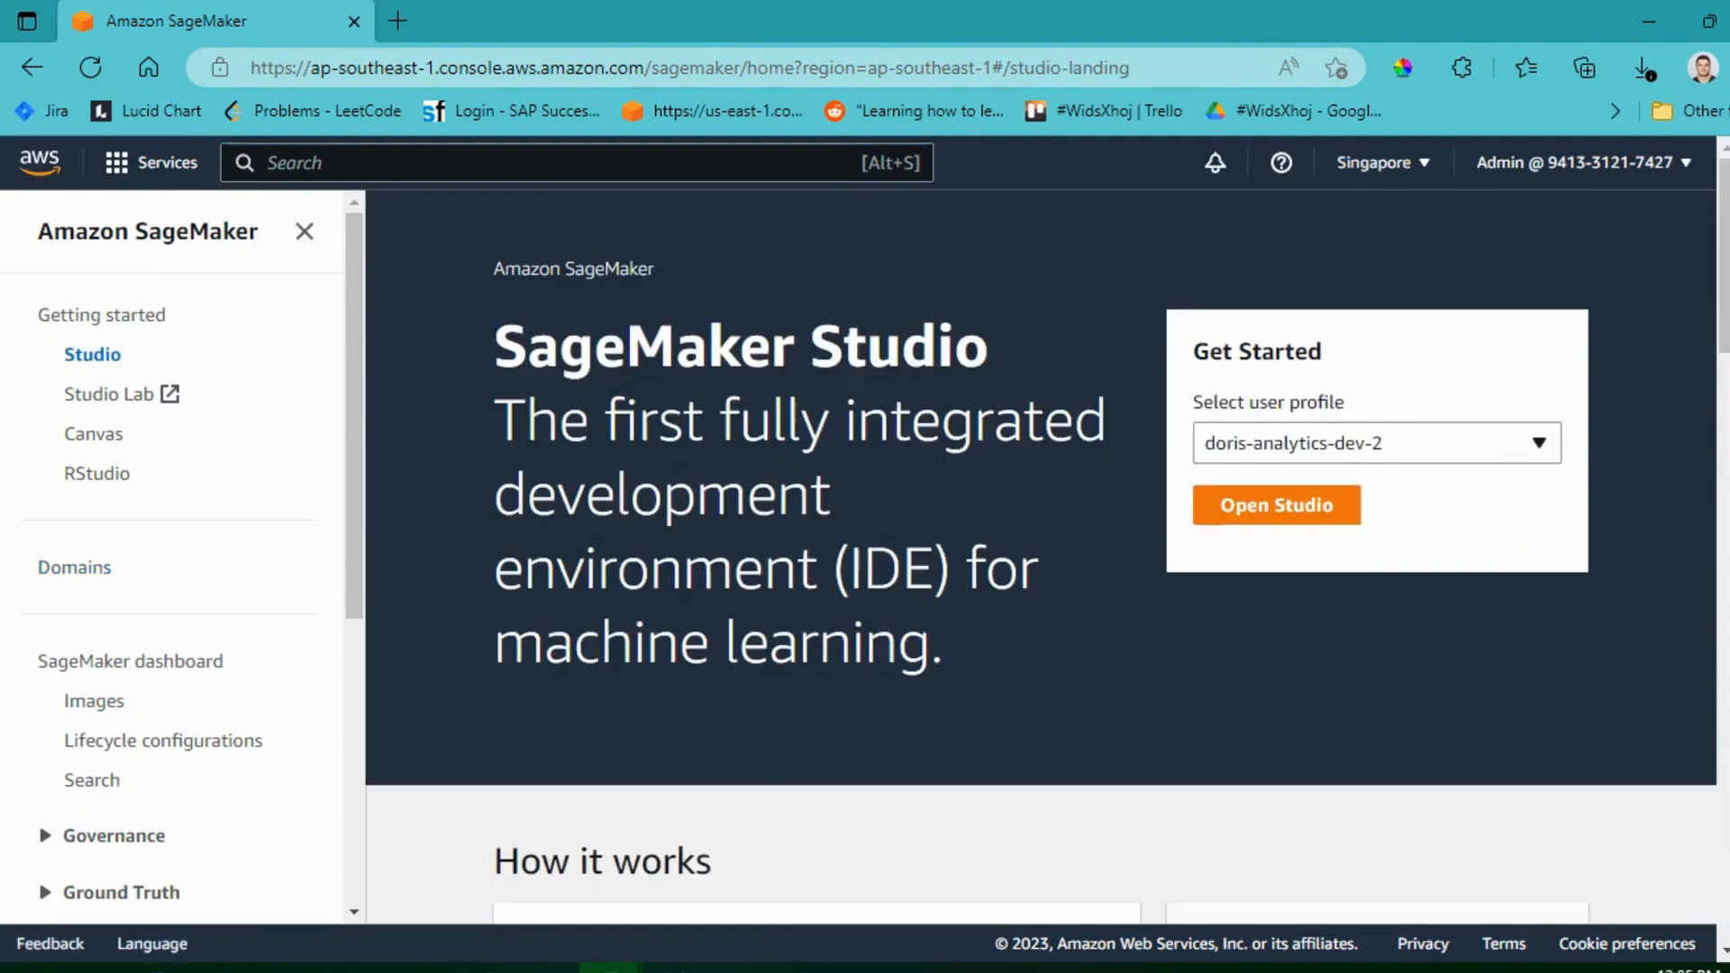
pyautogui.click(1276, 504)
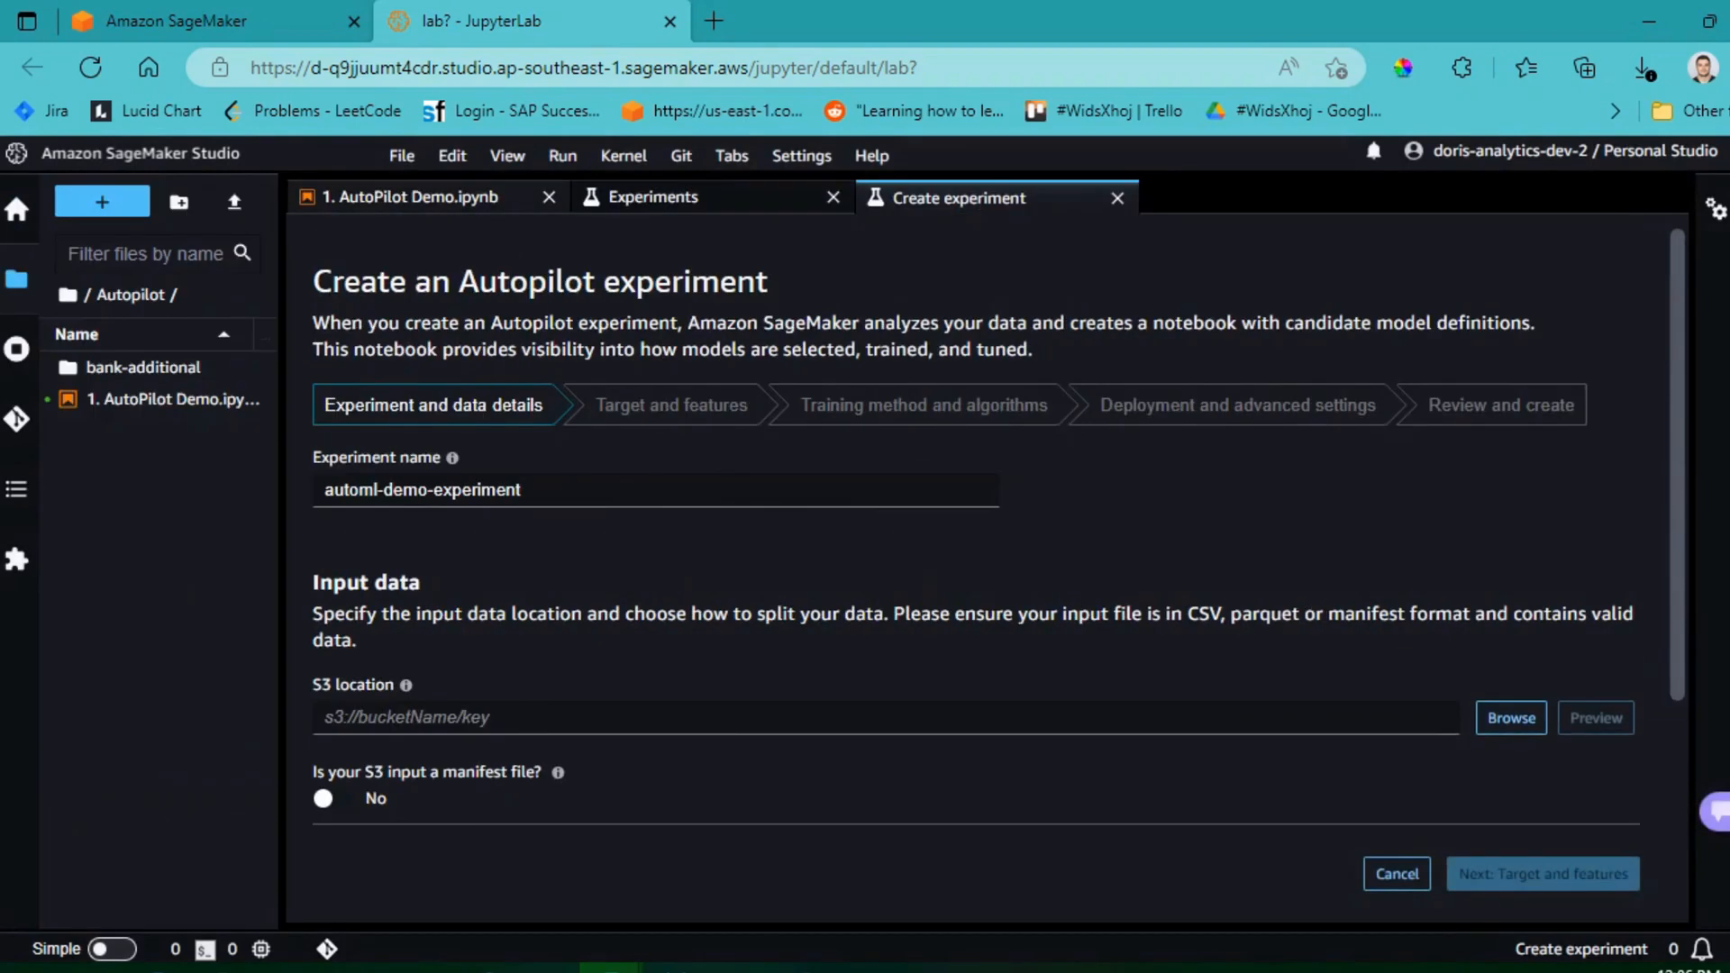
pyautogui.click(410, 197)
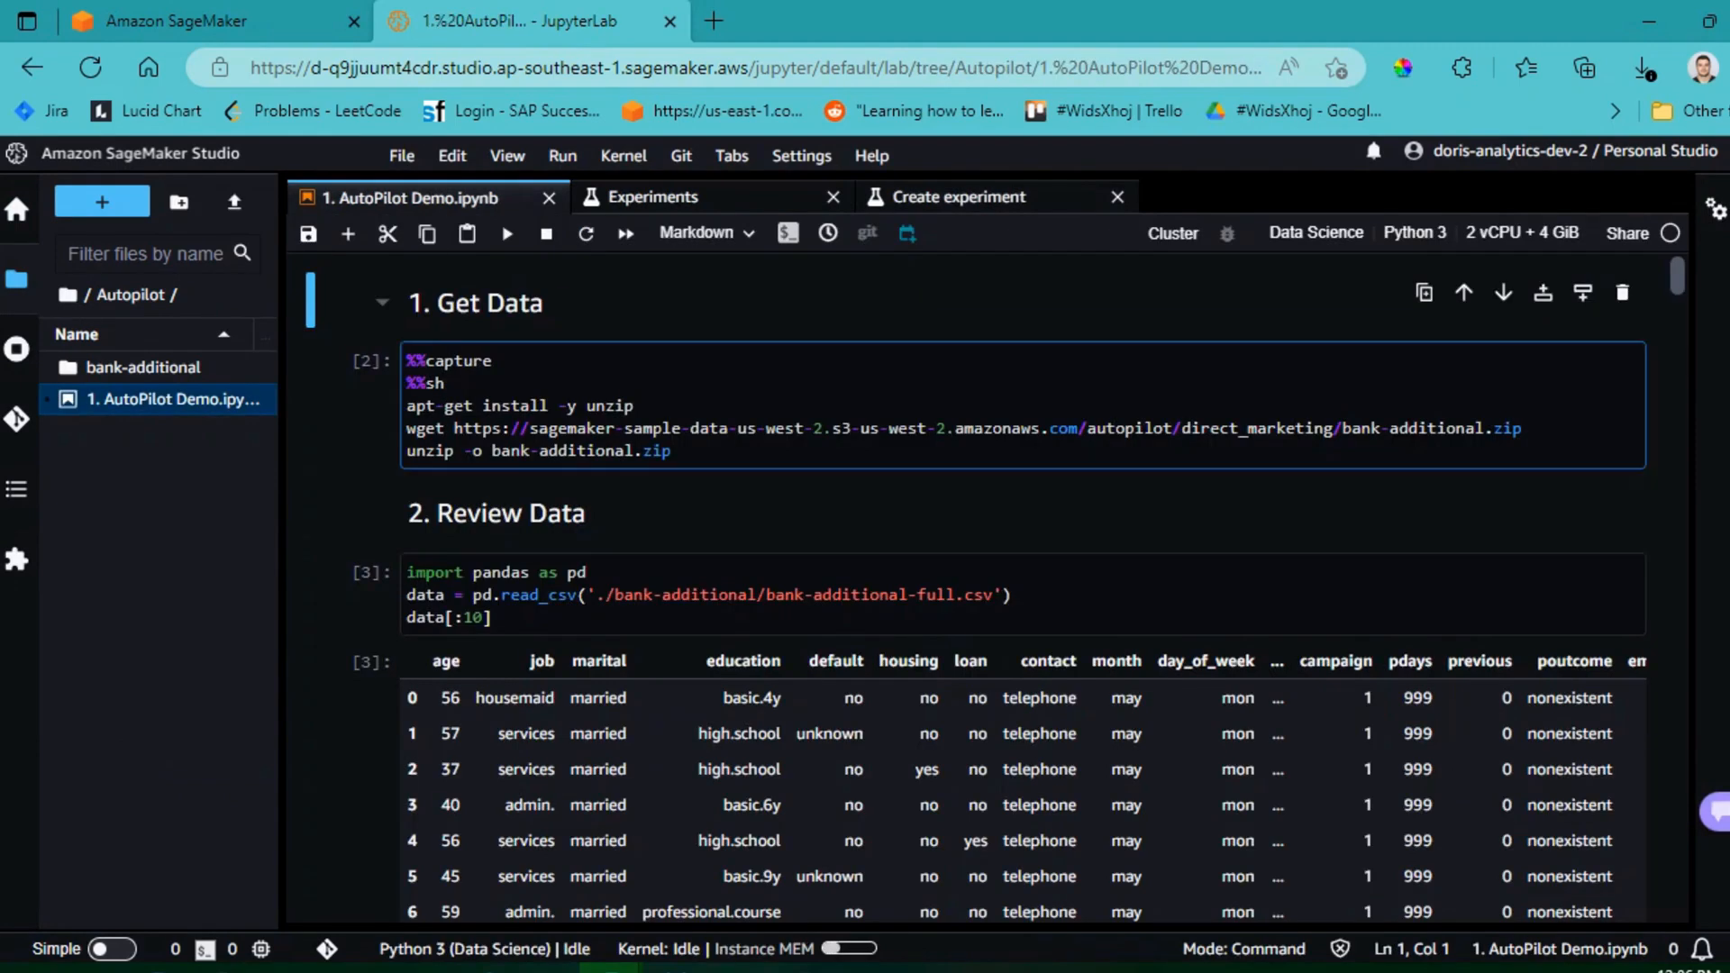
# Step: Review the Get Data cell's commands and confirm the notebook environment with Data Science image, Python 3 kernel and ml.t3.medium instance
pyautogui.moveTo(493, 361); pyautogui.dragTo(407, 362)
pyautogui.click(494, 361)
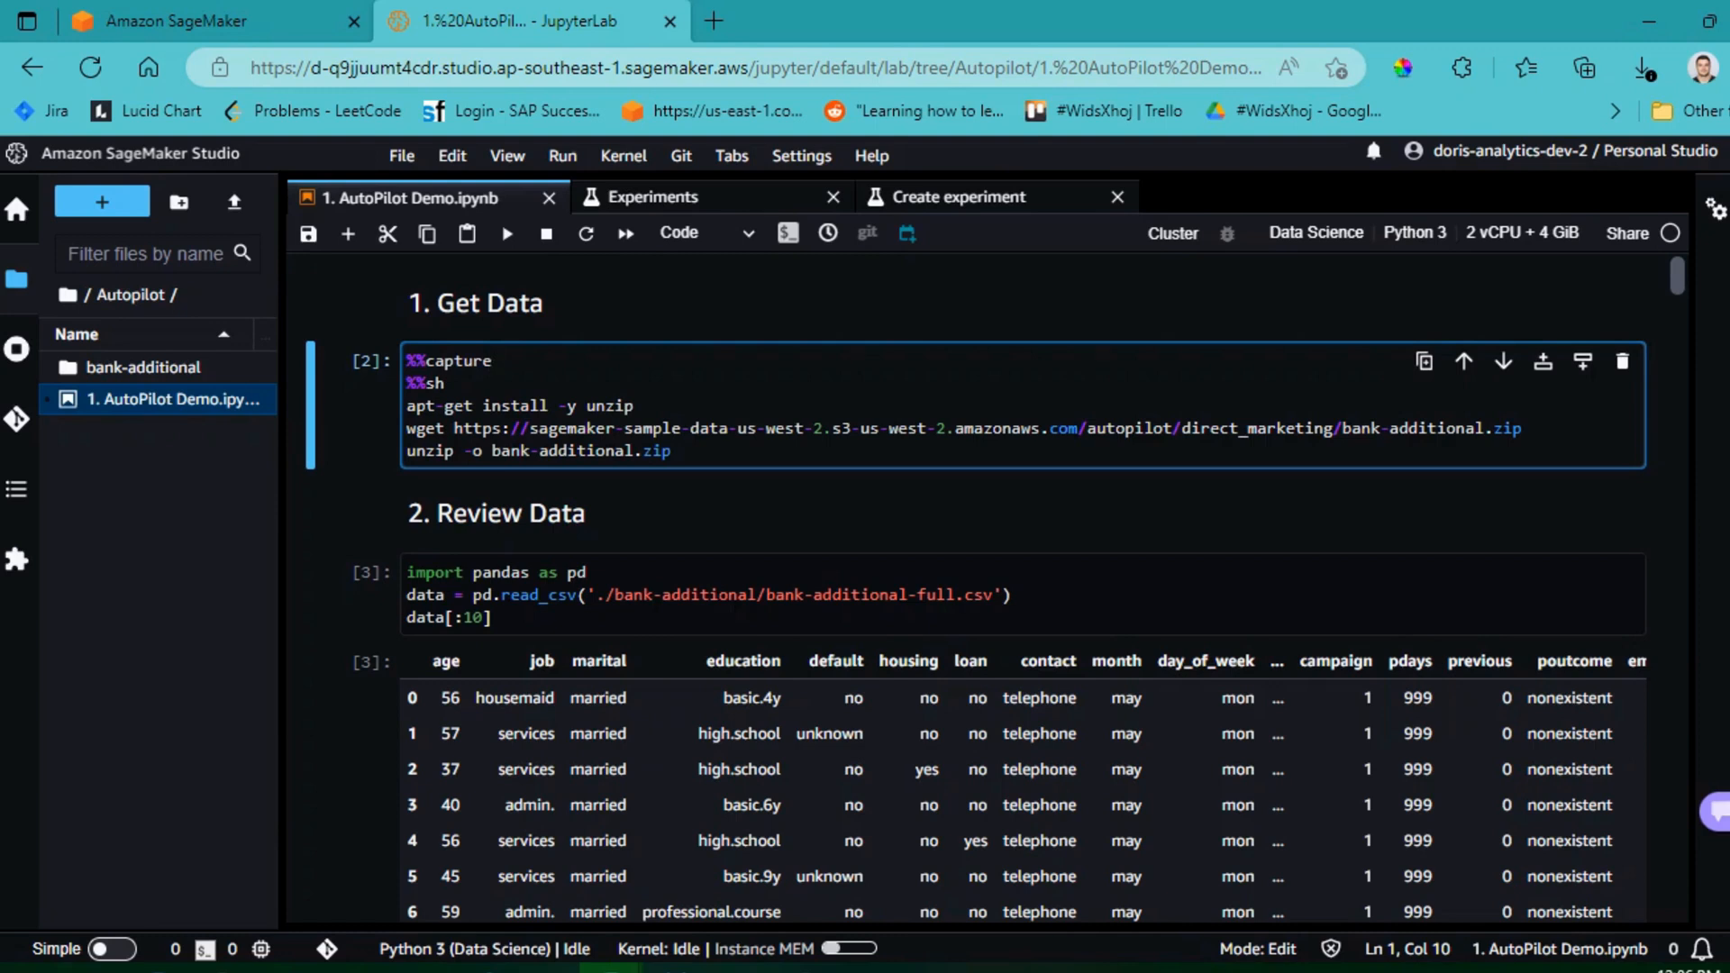
pyautogui.moveTo(1180, 428); pyautogui.dragTo(1454, 427)
pyautogui.click(672, 451)
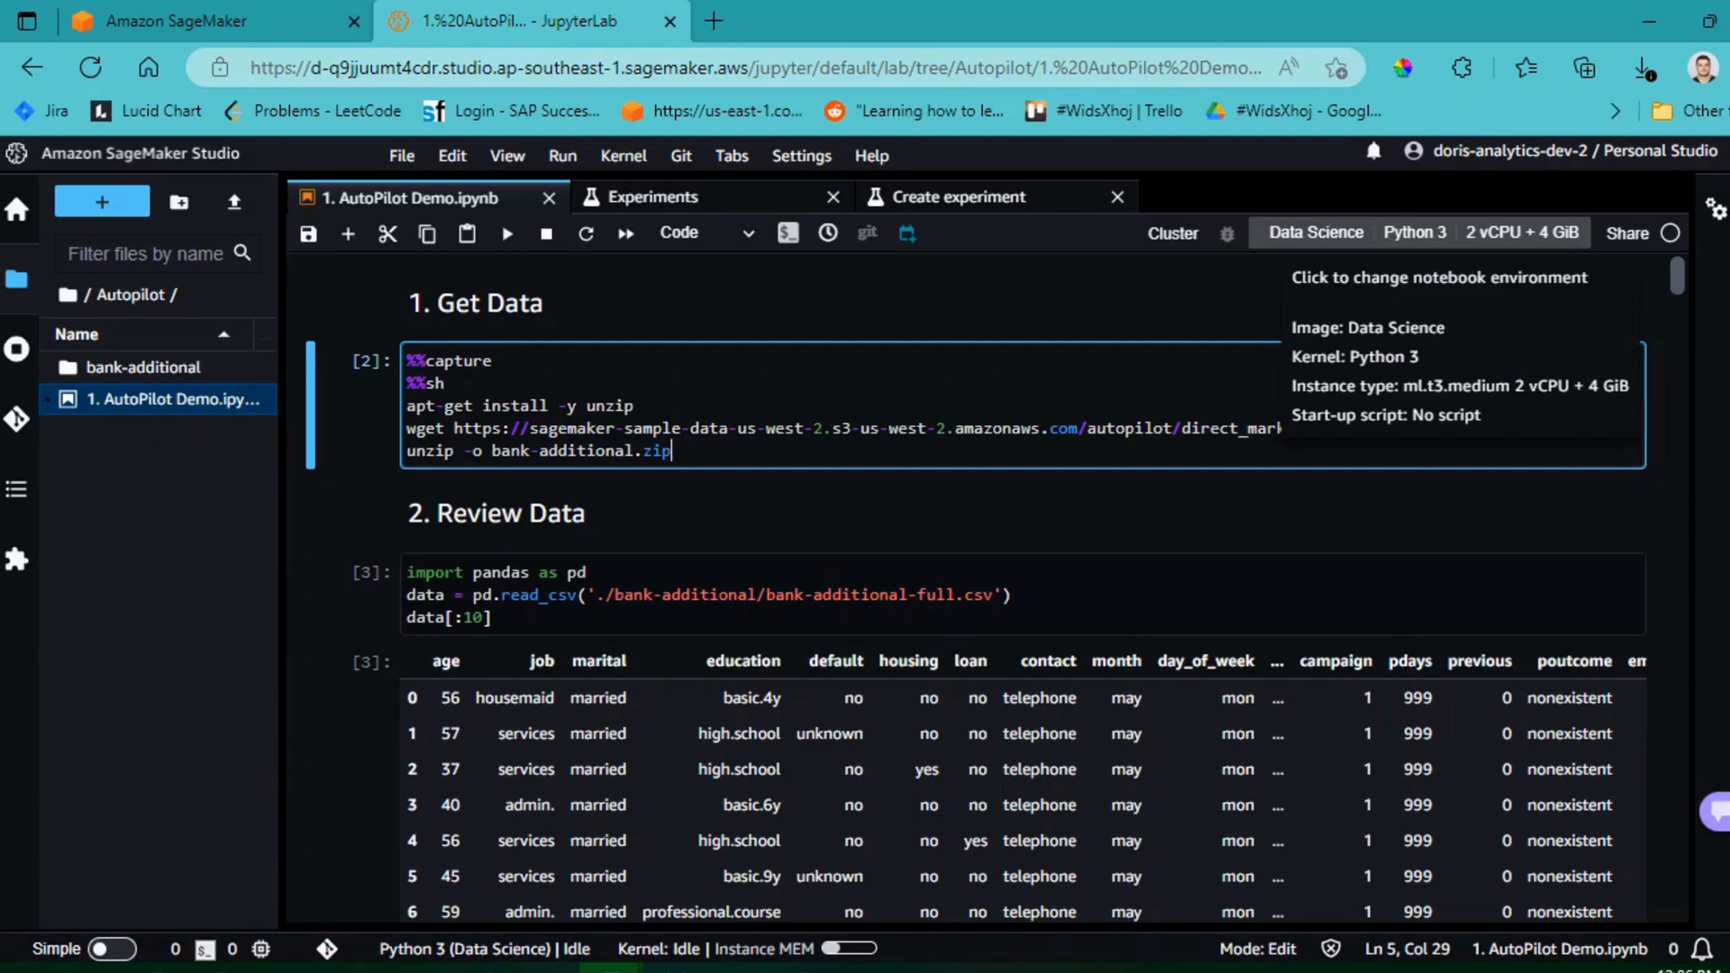
pyautogui.click(1424, 232)
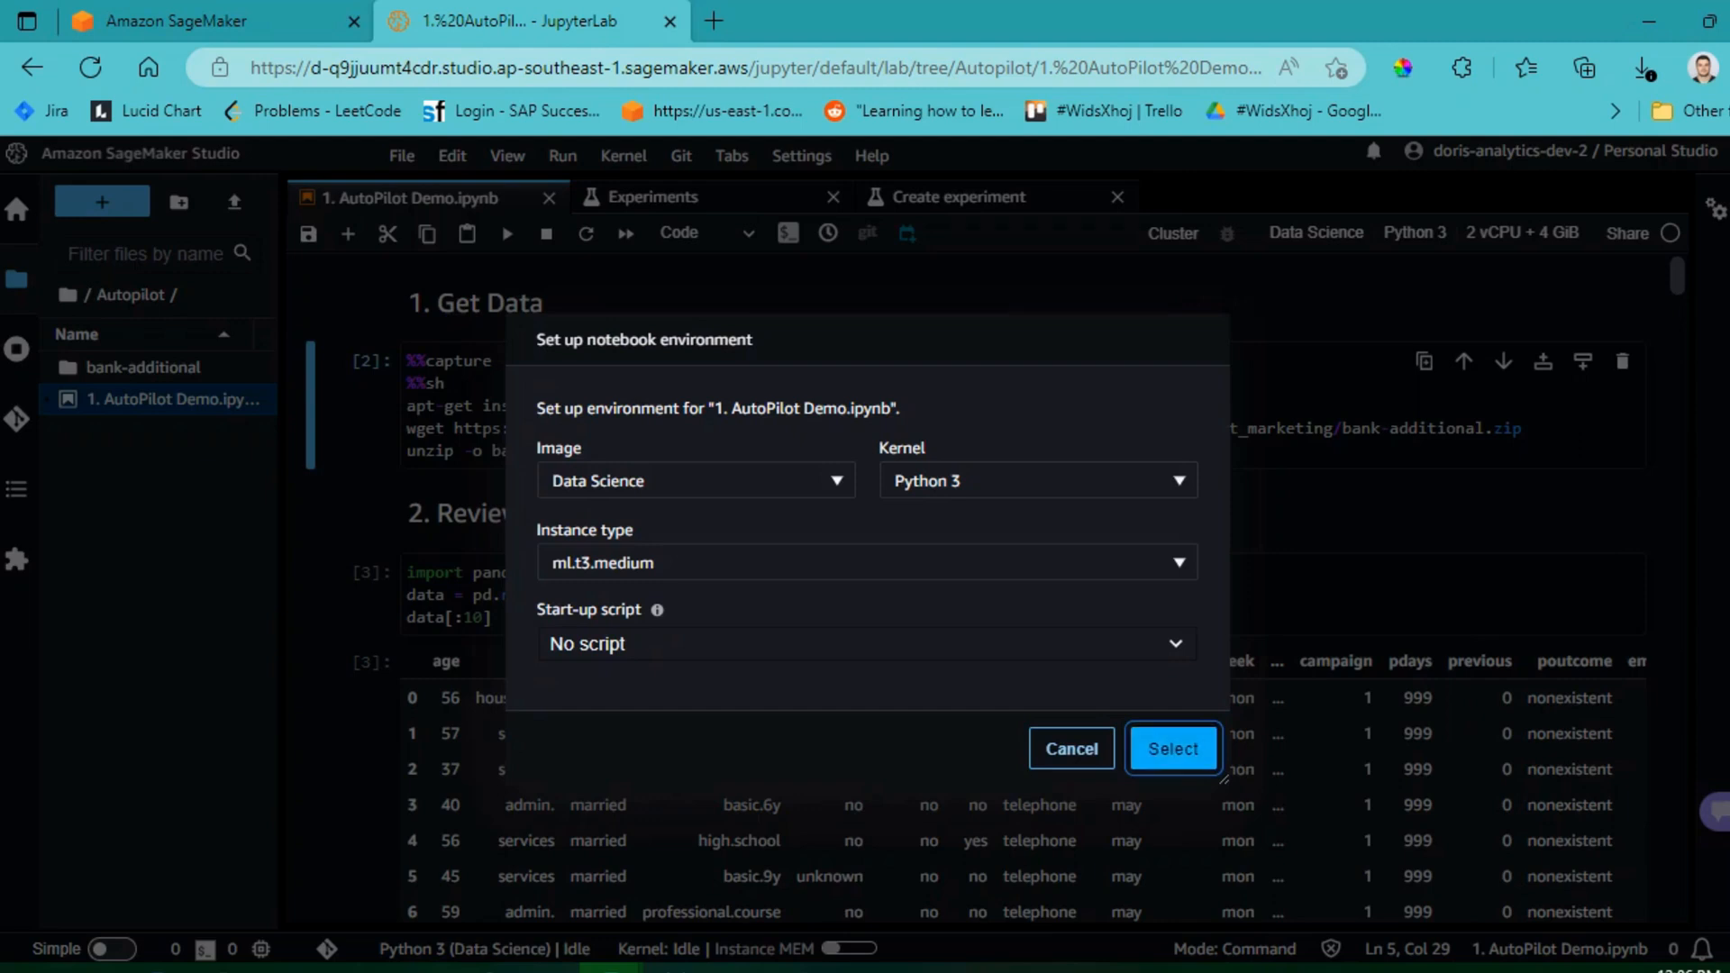
pyautogui.press('Return')
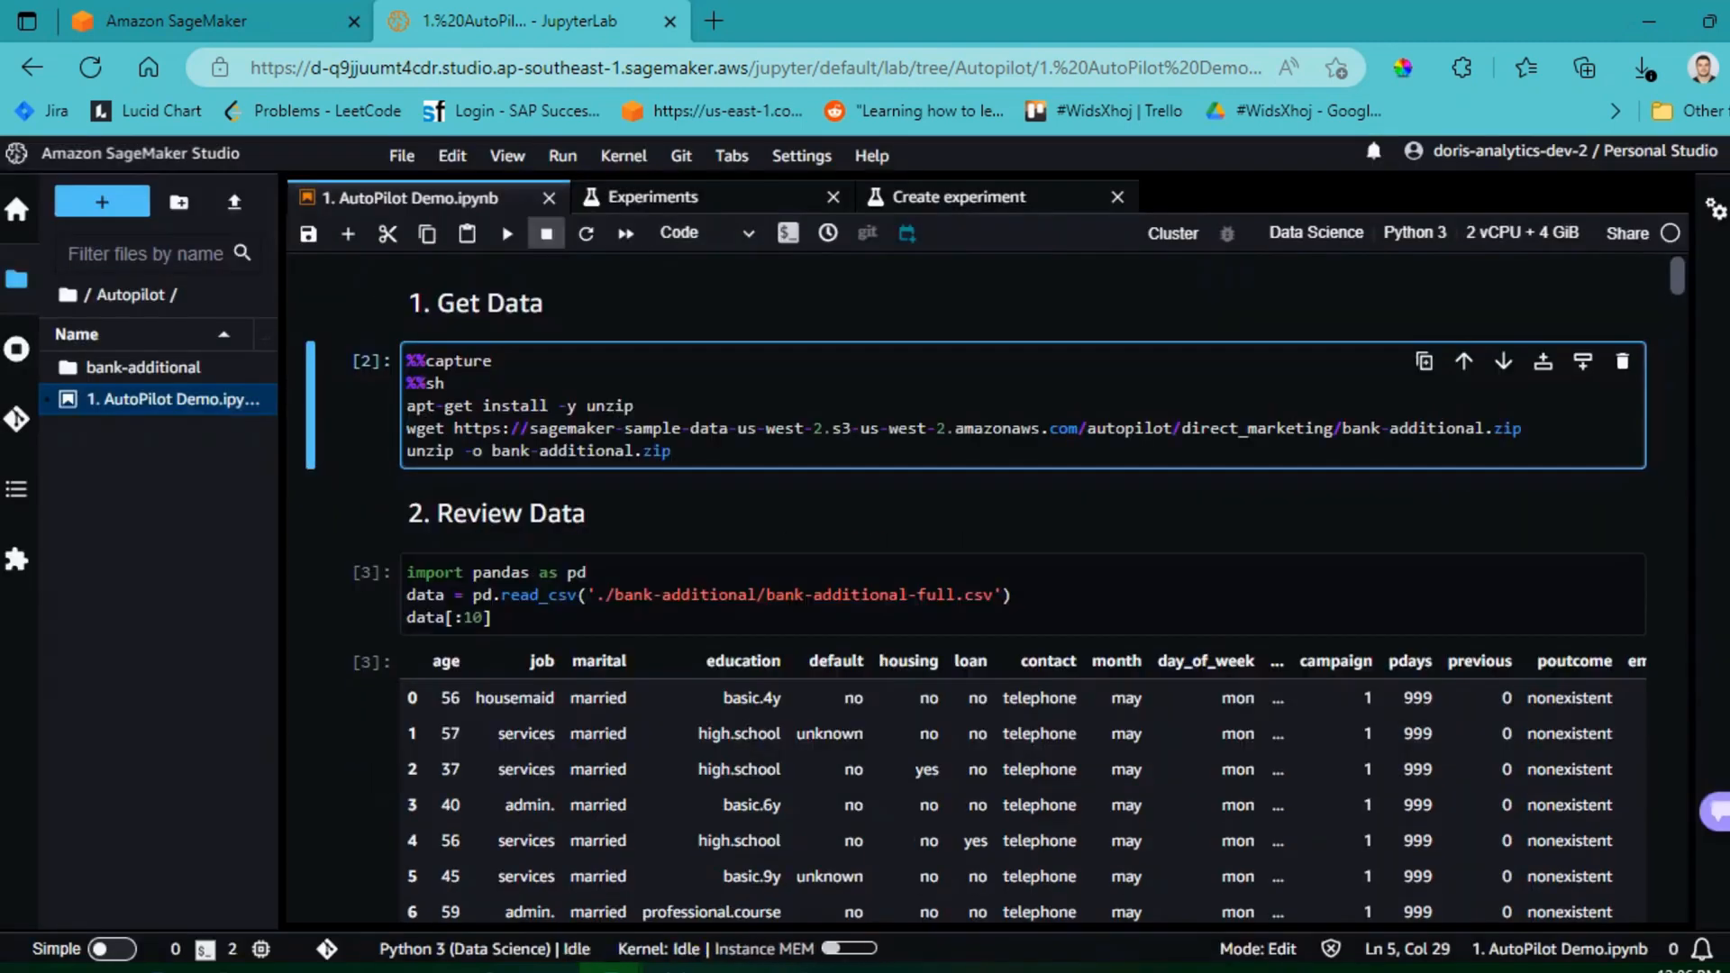
# Step: Run the Get Data and Review Data cells to download and unzip bank-additional.zip and load bank-additional-full.csv
pyautogui.click(507, 234)
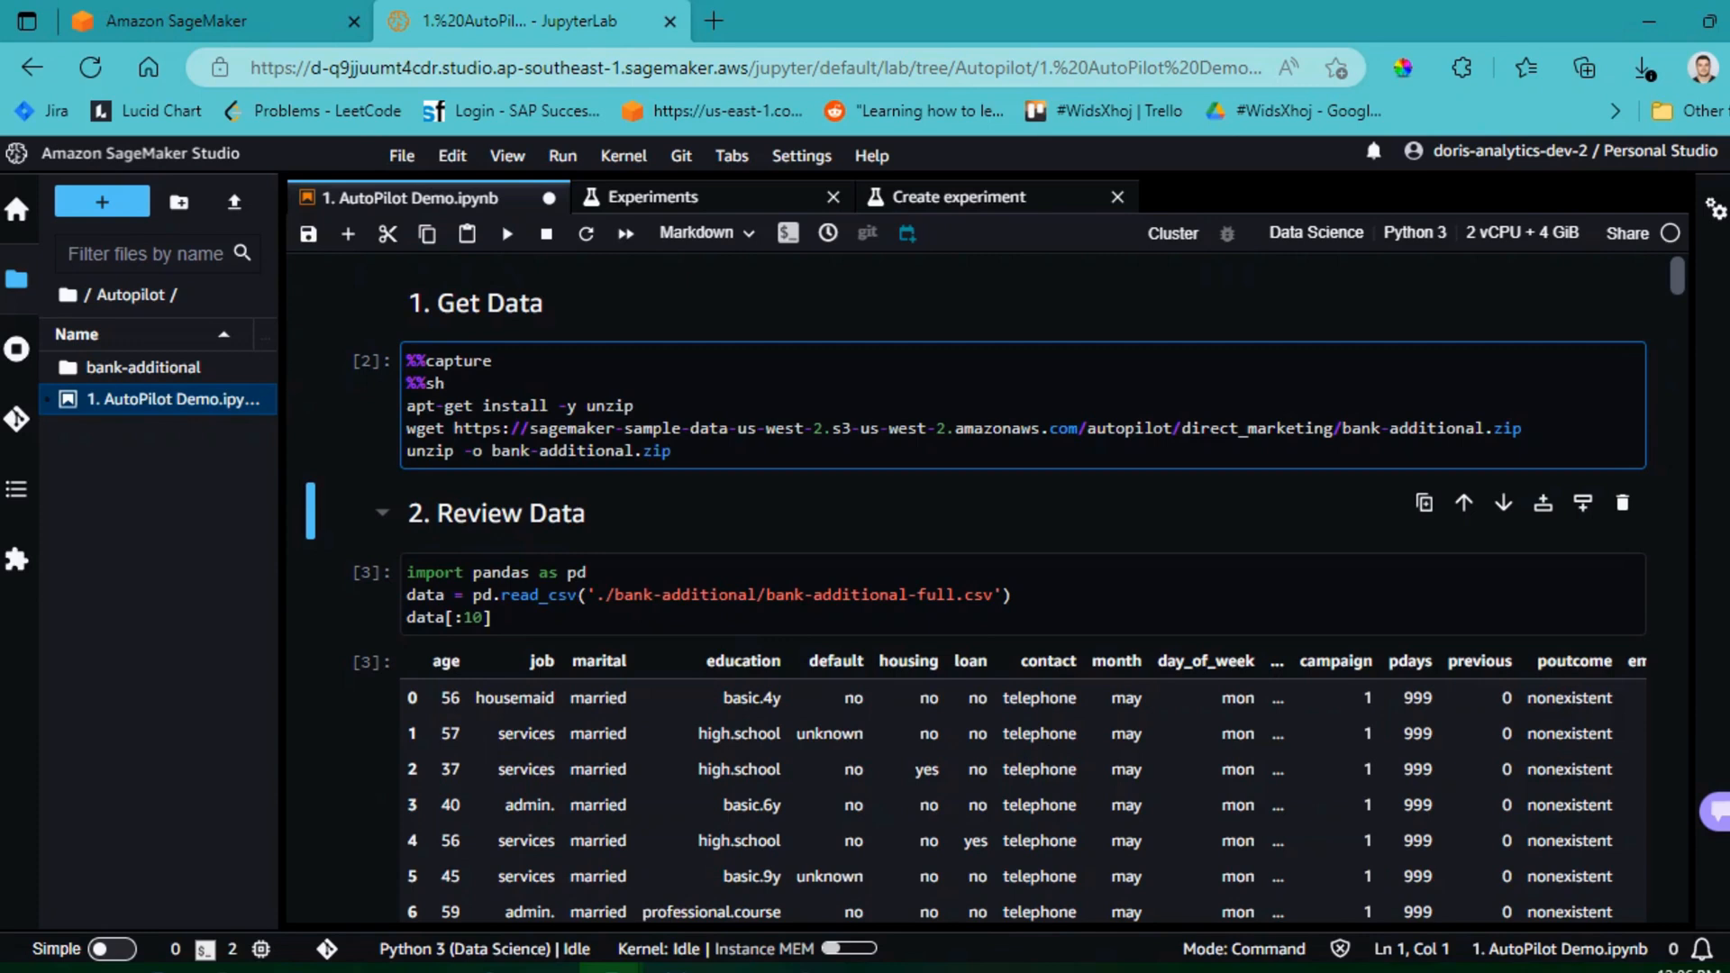
pyautogui.scroll(-2, 924, 583)
pyautogui.scroll(2, 925, 583)
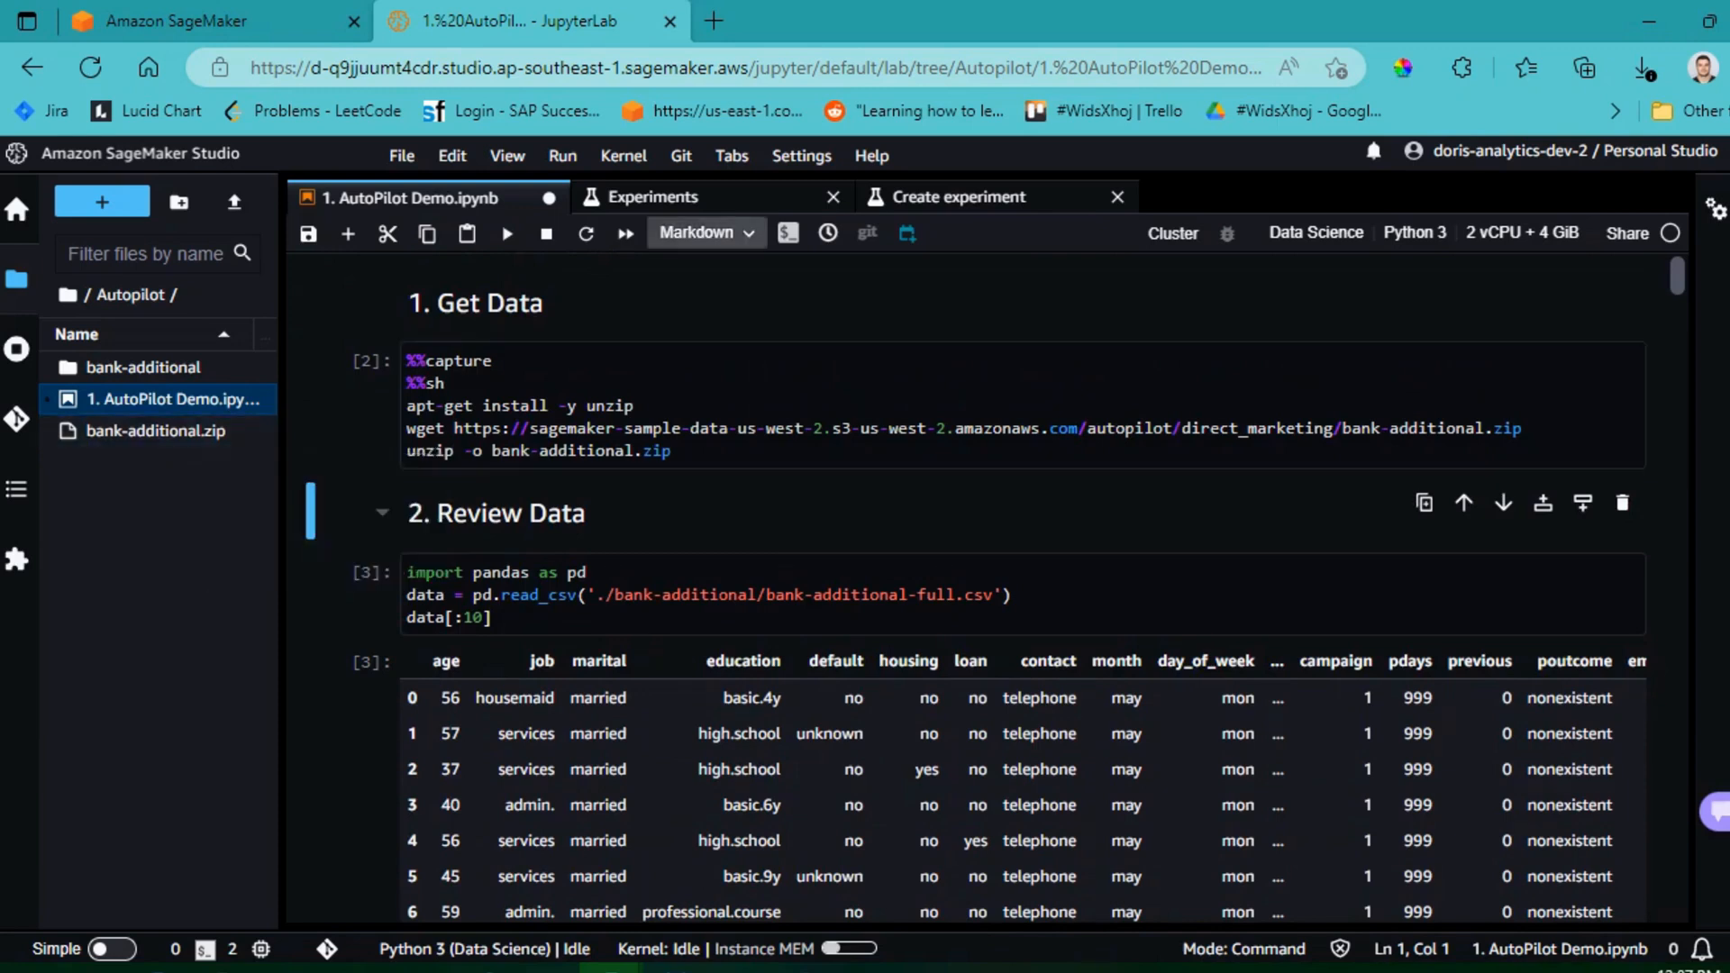
pyautogui.click(507, 234)
pyautogui.click(507, 234)
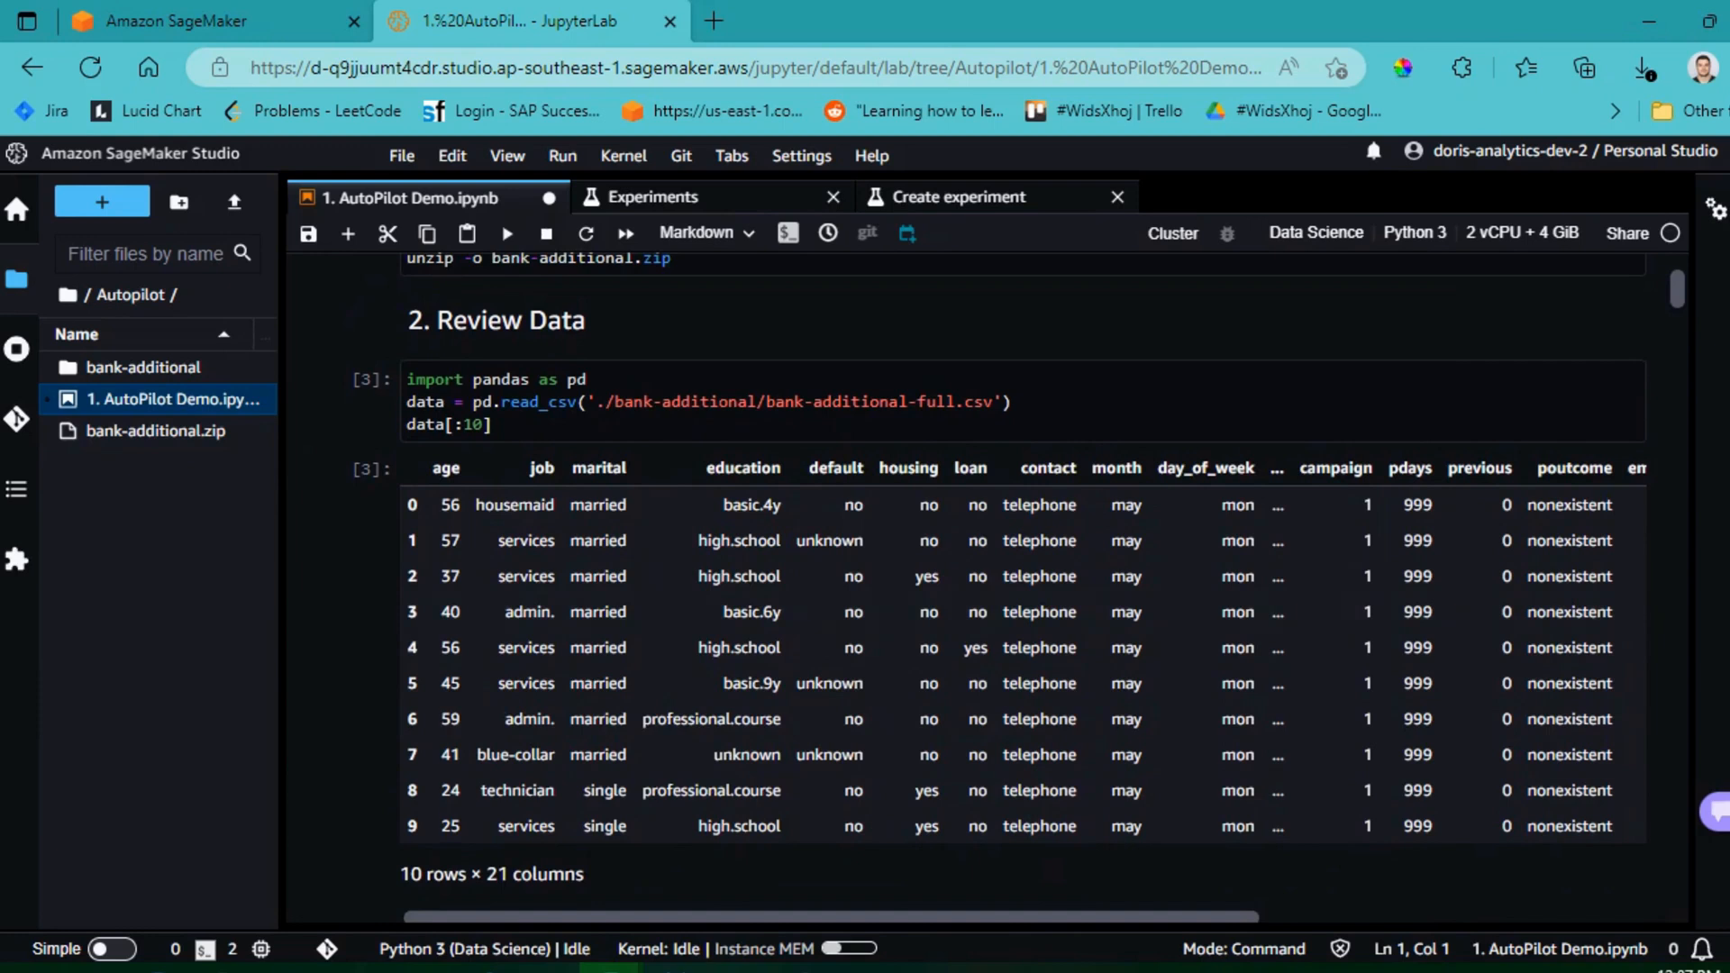
# Step: Examine all columns of the bank data preview in the Review Data section, including the target column y
pyautogui.moveTo(830, 917); pyautogui.dragTo(1216, 917)
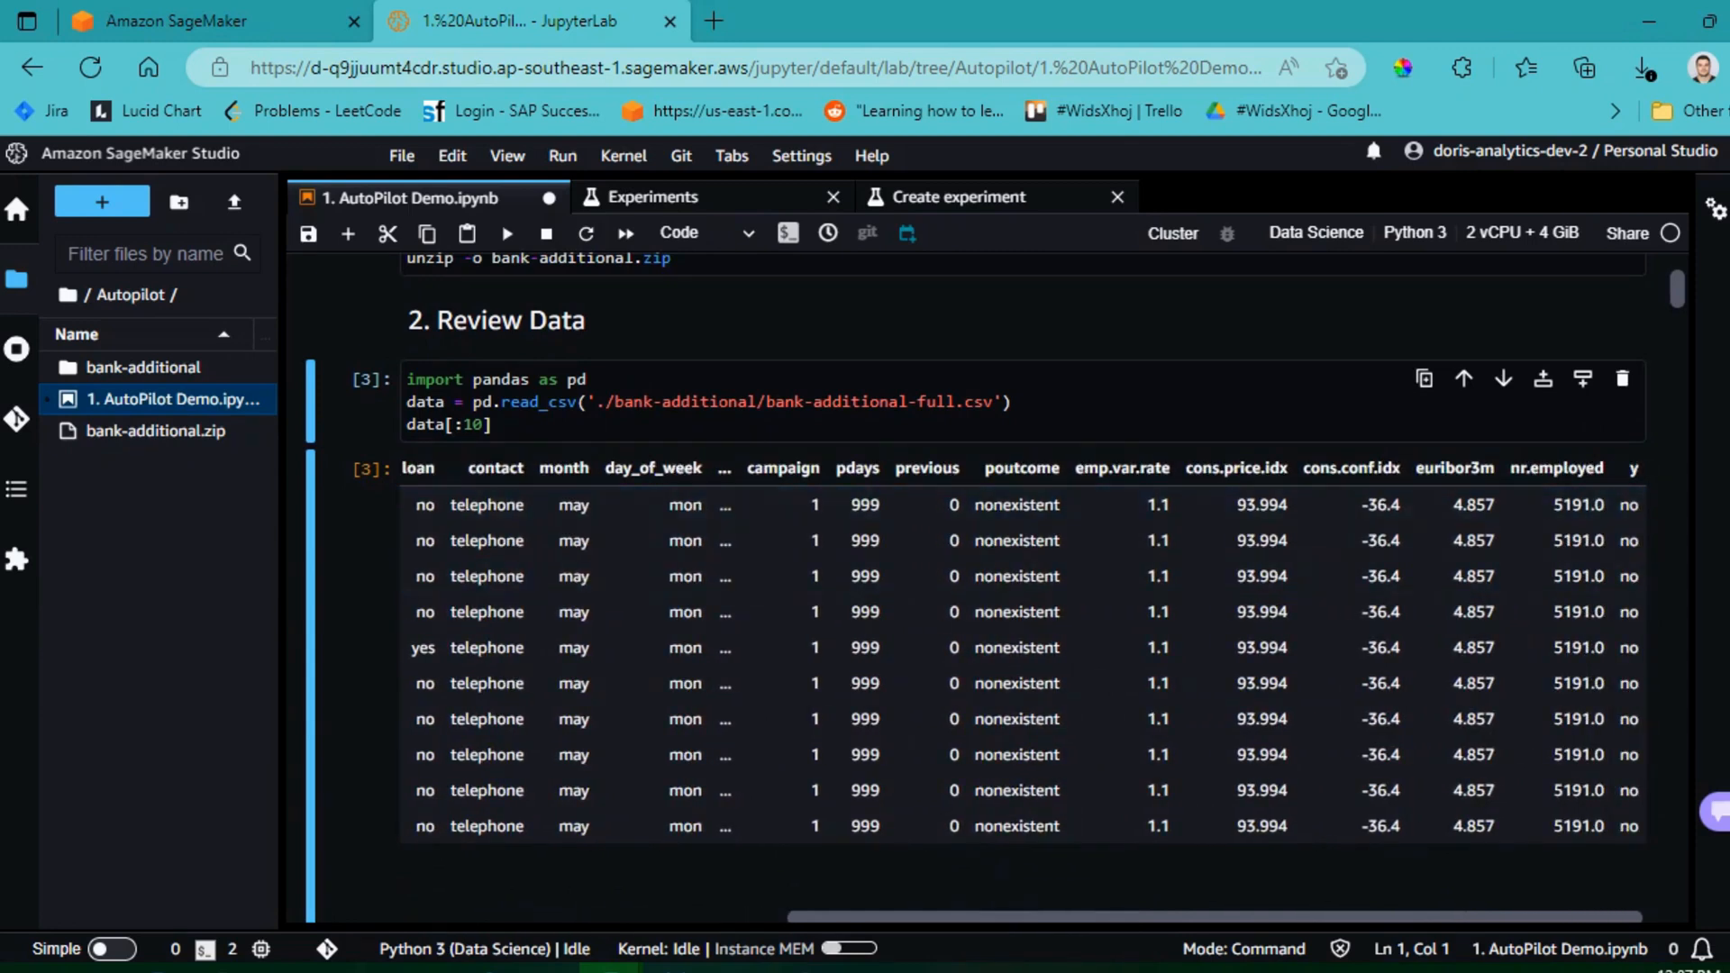
pyautogui.hscroll(-6, 1022, 658)
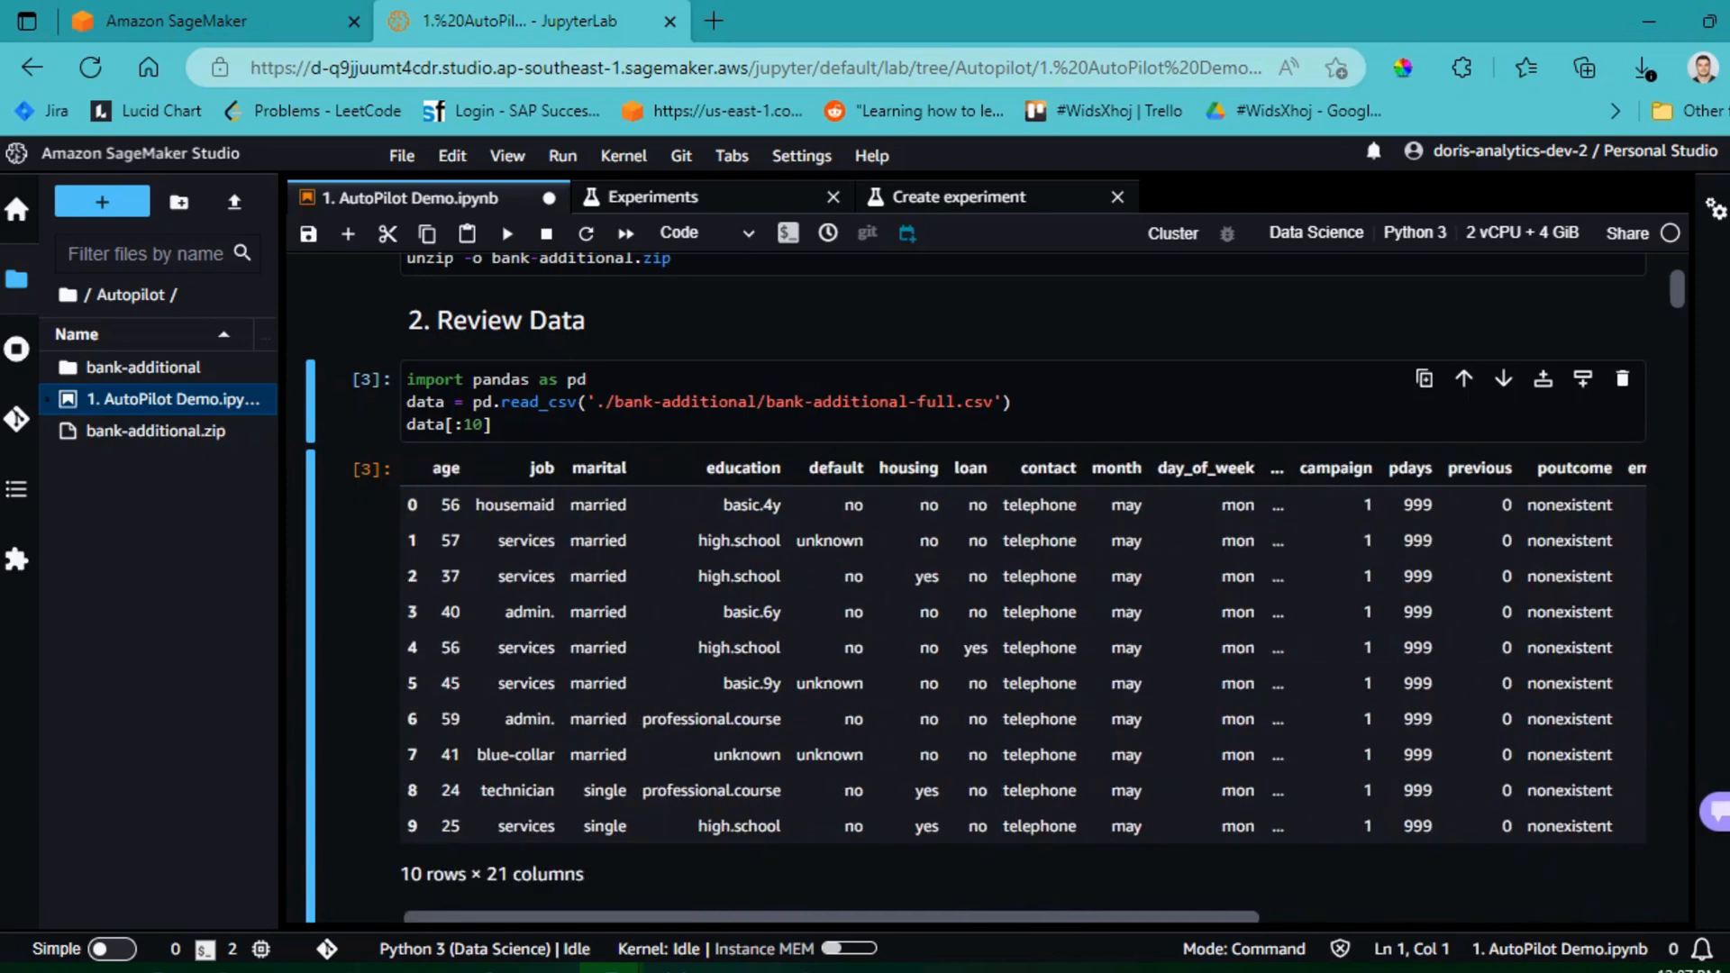
pyautogui.scroll(-1, 996, 587)
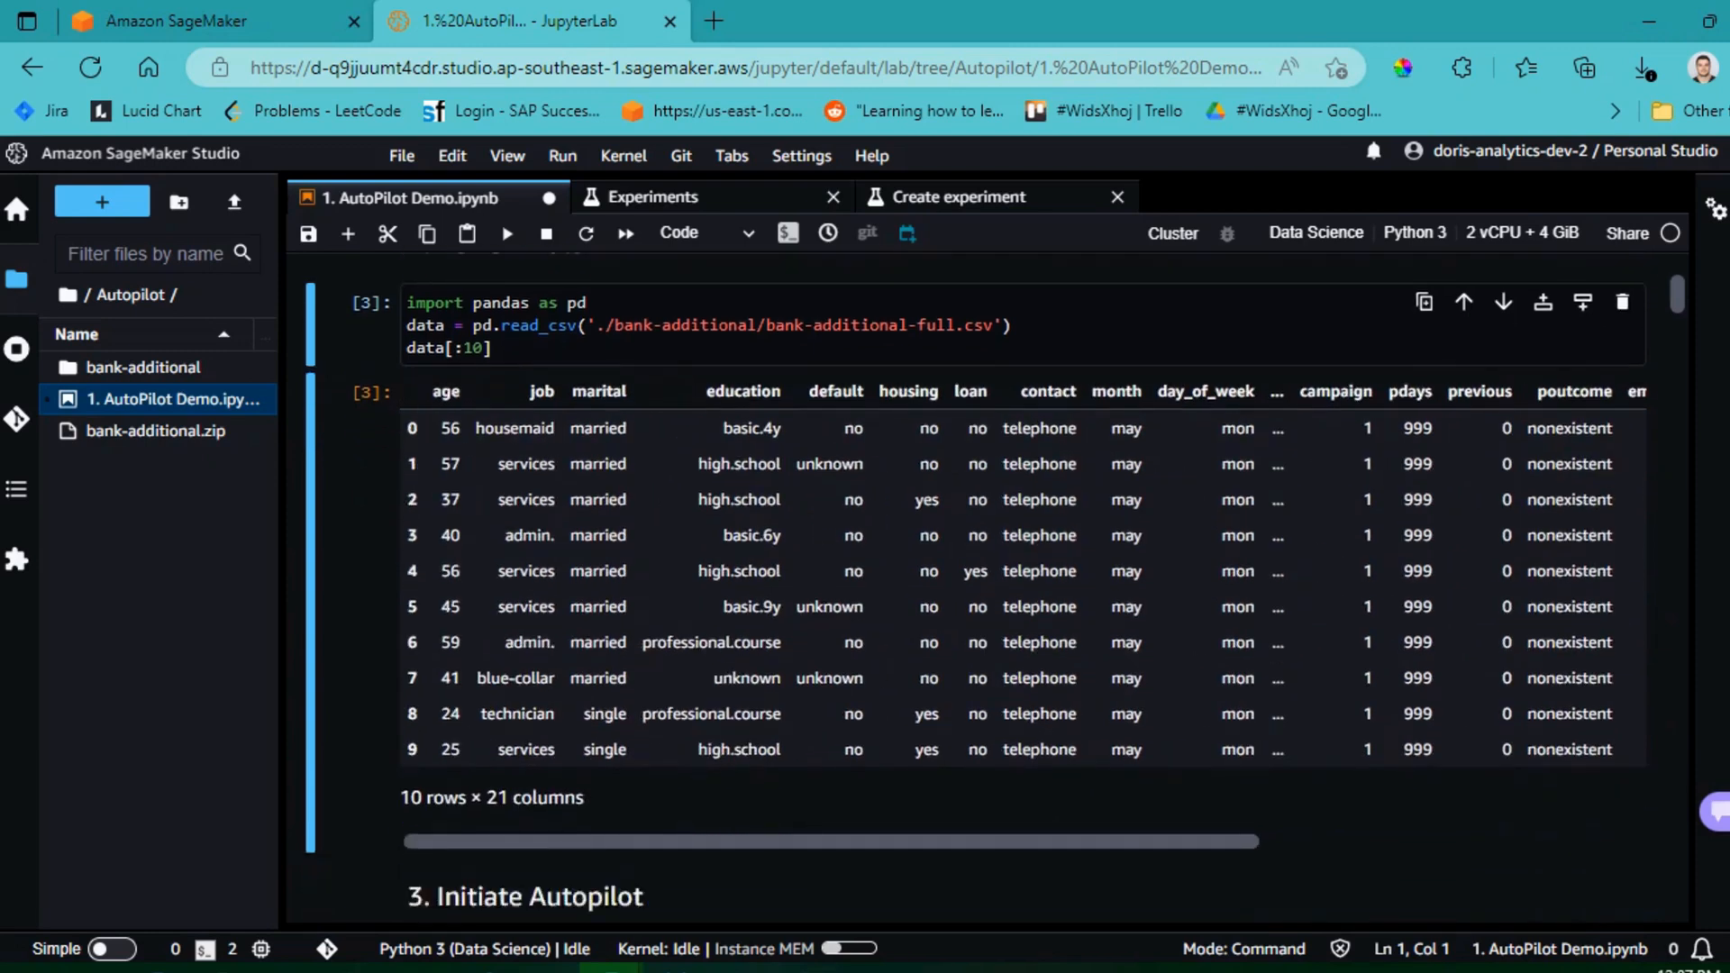
pyautogui.scroll(1, 977, 592)
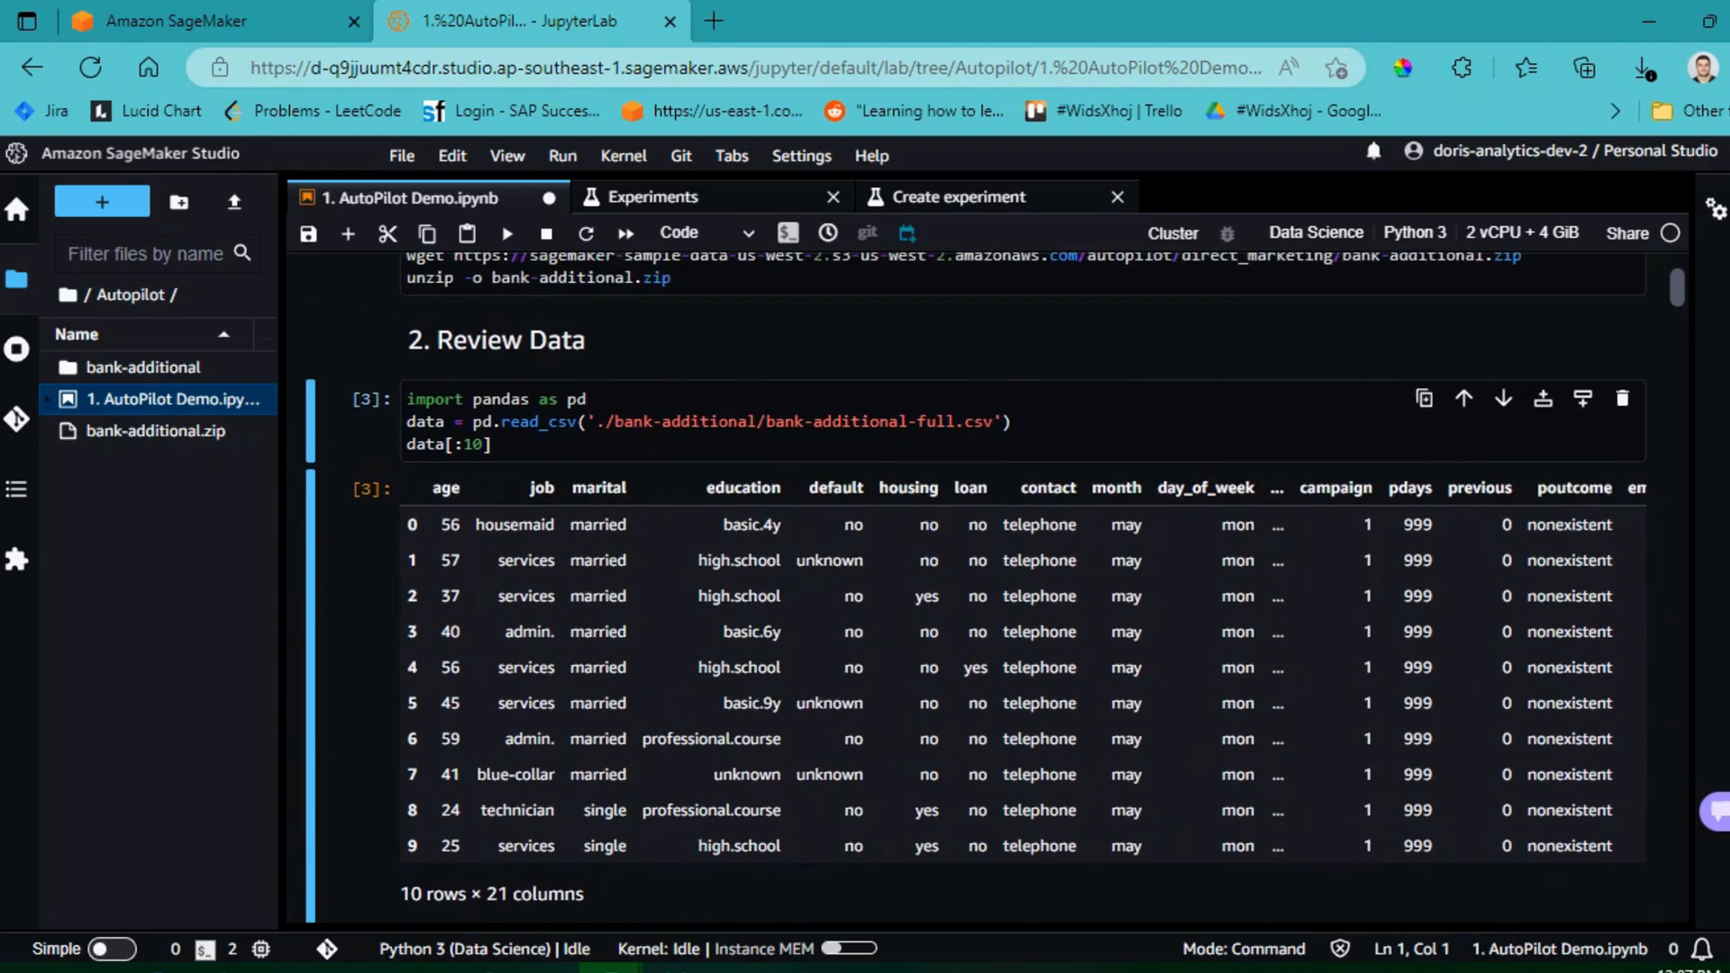
pyautogui.scroll(-1, 977, 585)
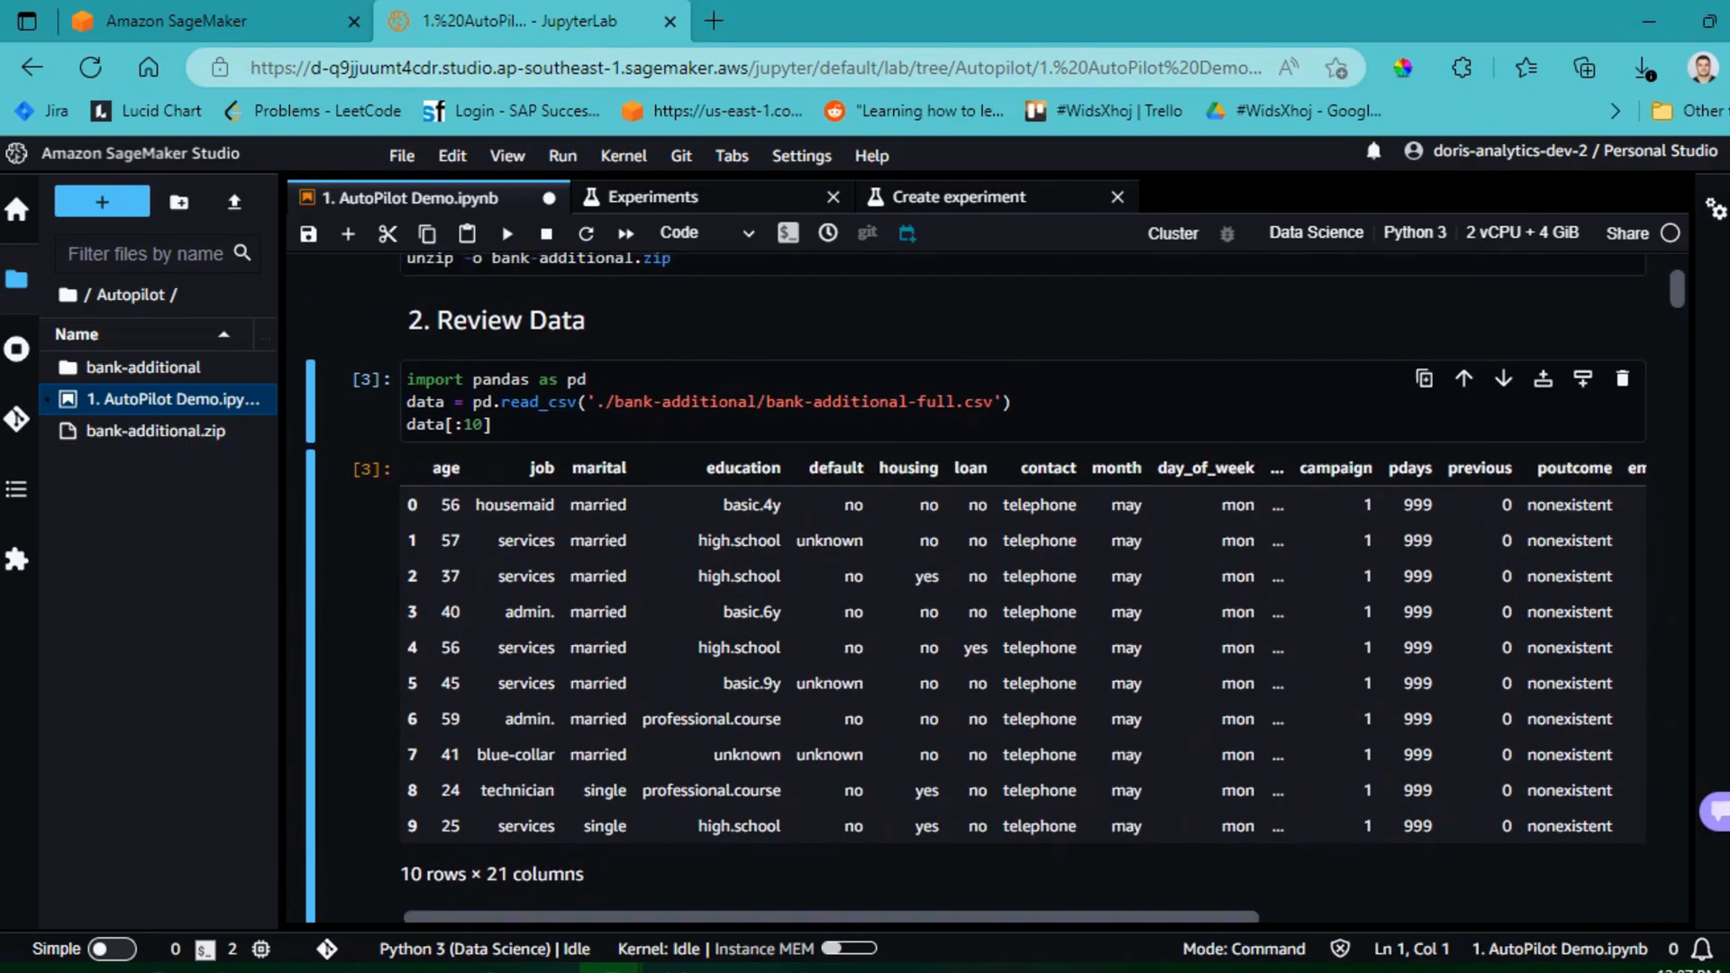
pyautogui.scroll(-1, 977, 587)
pyautogui.scroll(1, 977, 587)
pyautogui.scroll(-1, 978, 587)
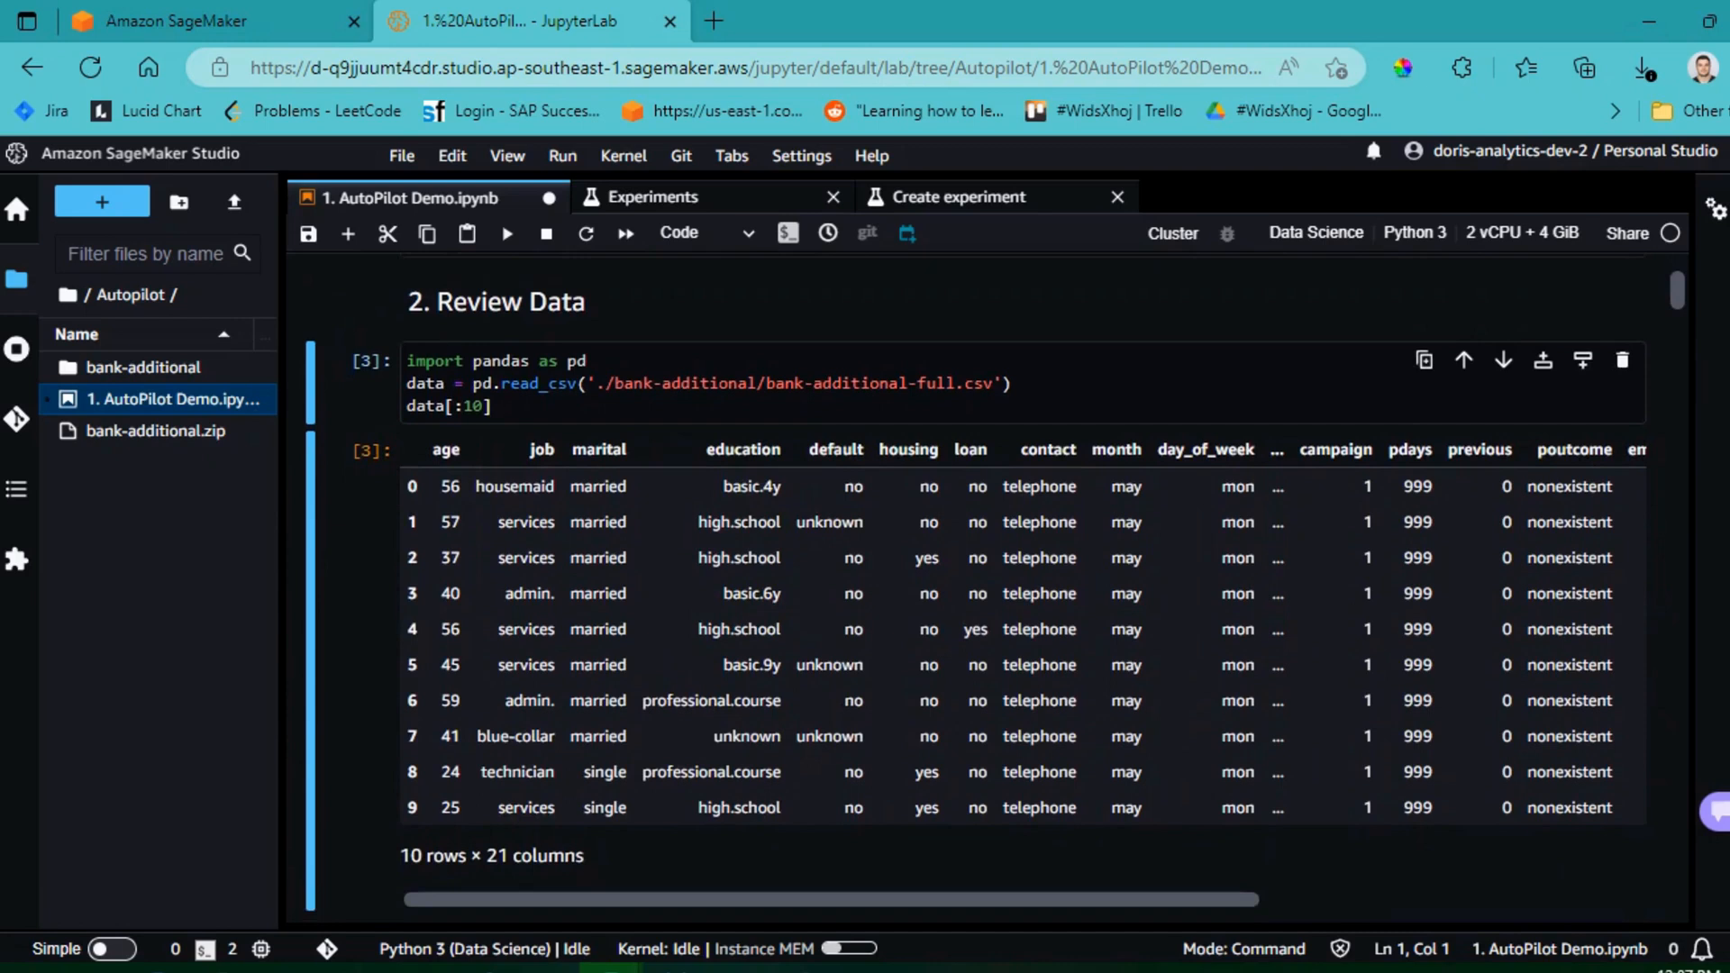
# Step: Run the first Initiate Autopilot cell to upload bank-additional-full.csv to S3 under the prefix sagemaker/tutorial-autopilot/input
pyautogui.scroll(-5, 995, 588)
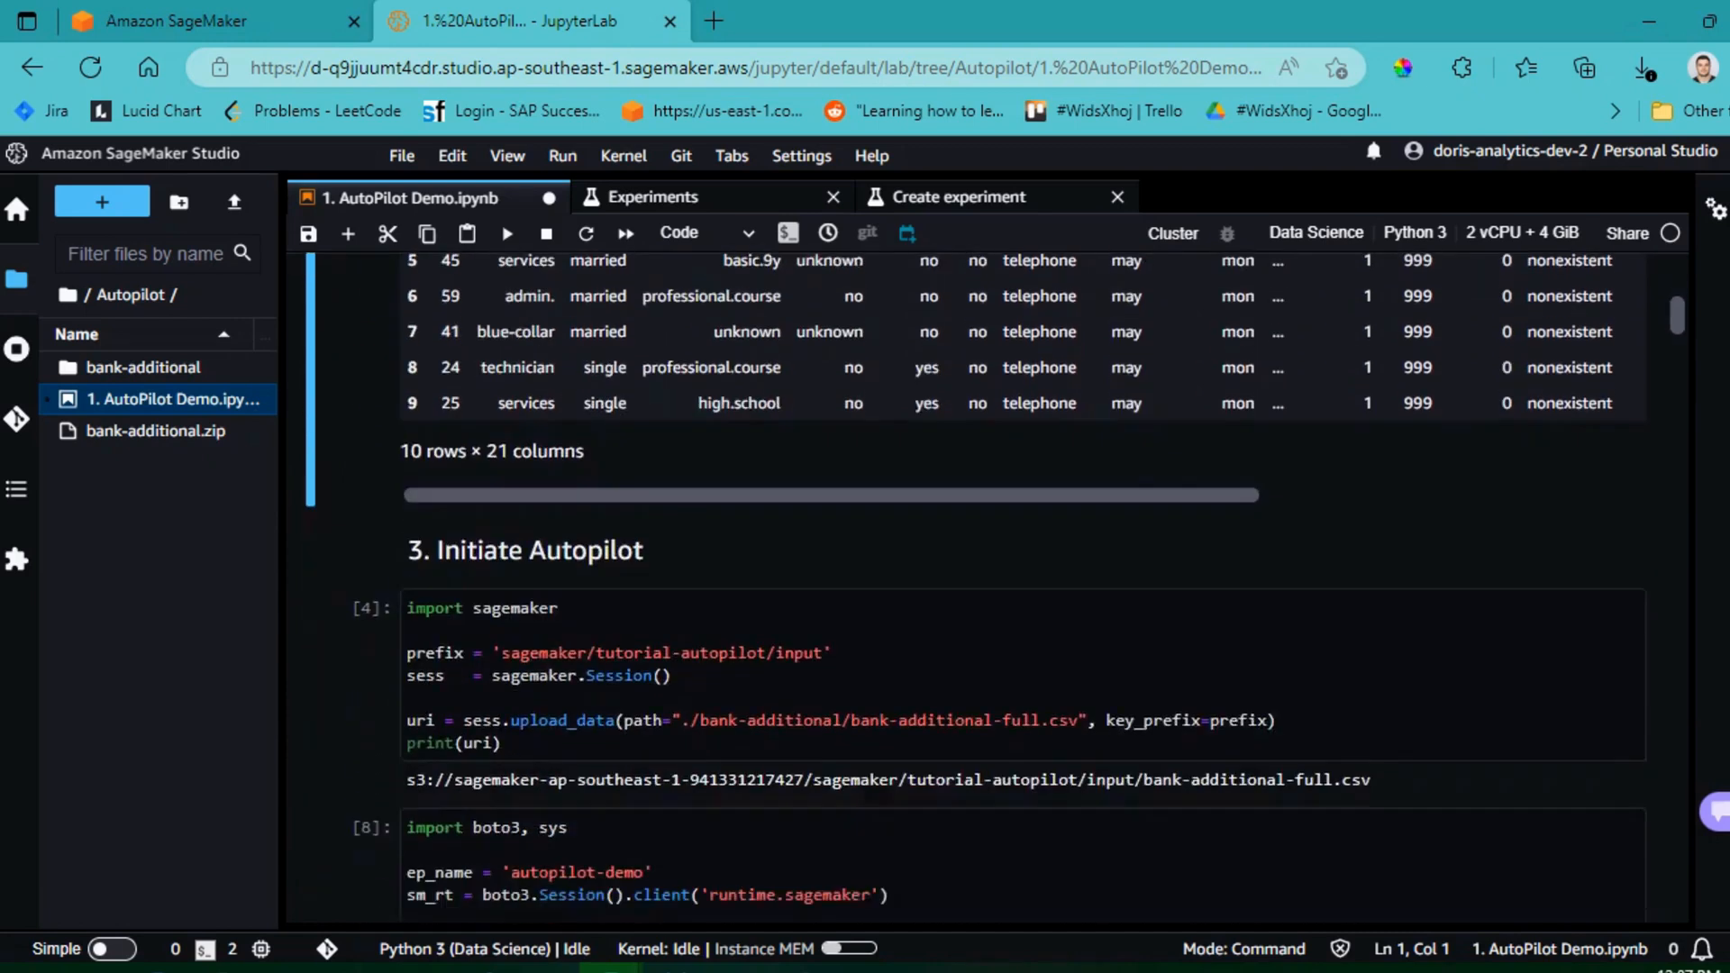
pyautogui.scroll(-1, 995, 587)
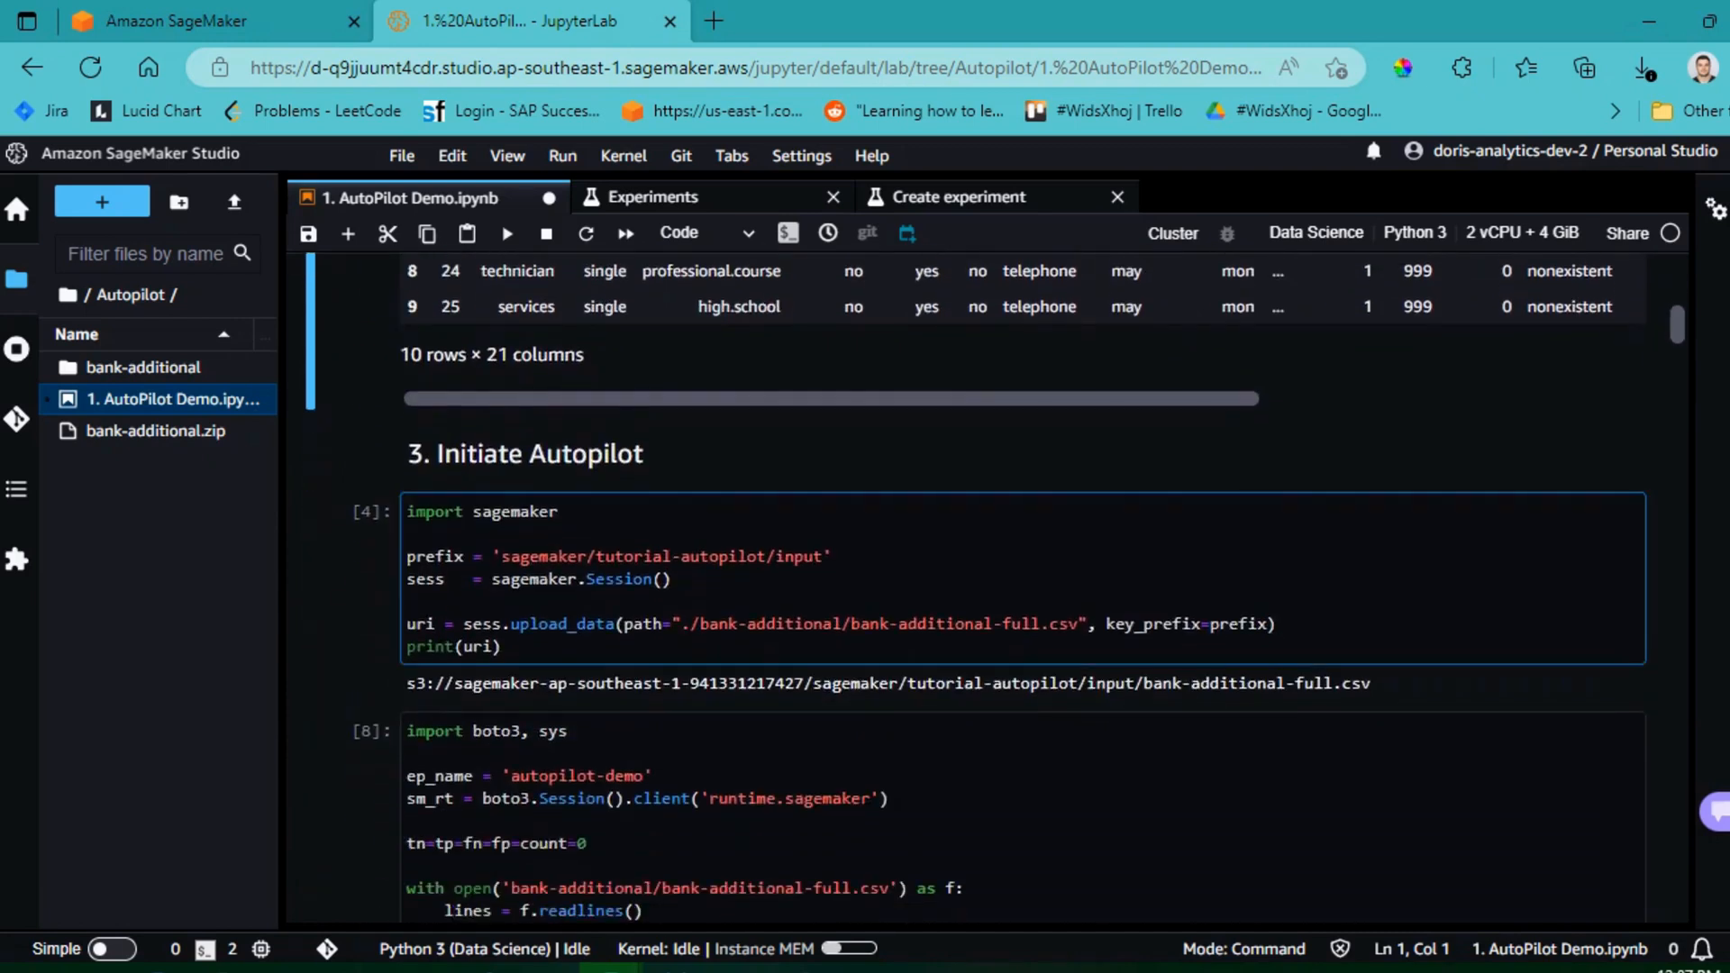
pyautogui.click(674, 579)
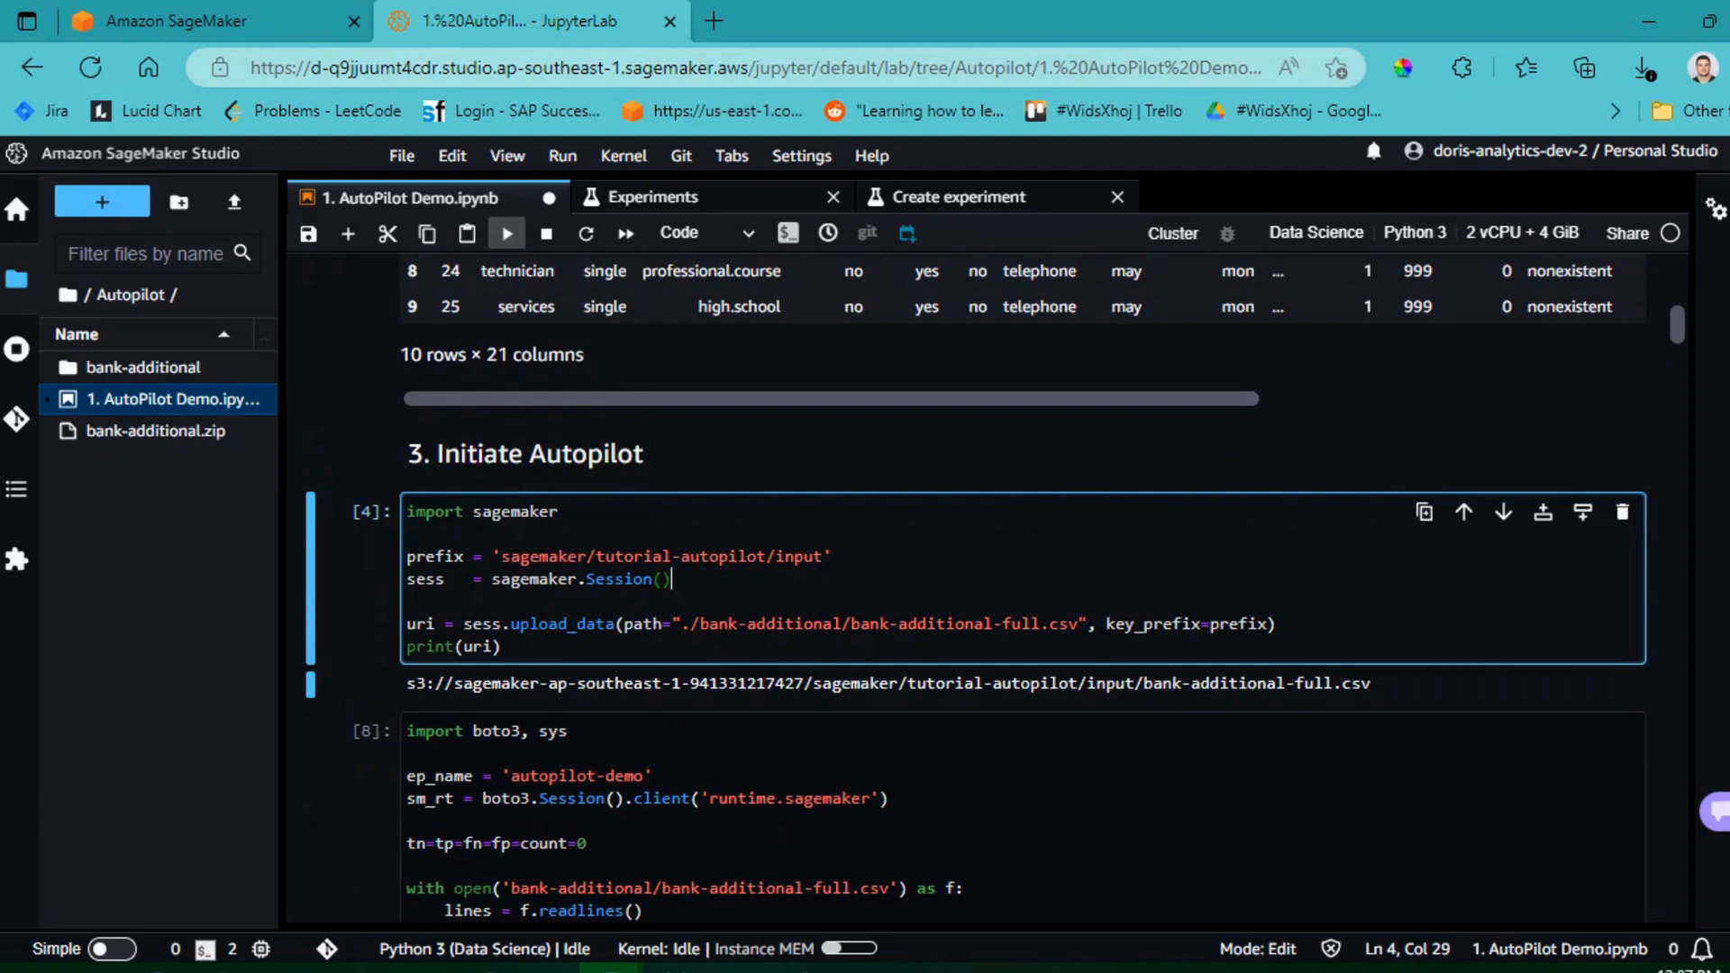
pyautogui.click(507, 234)
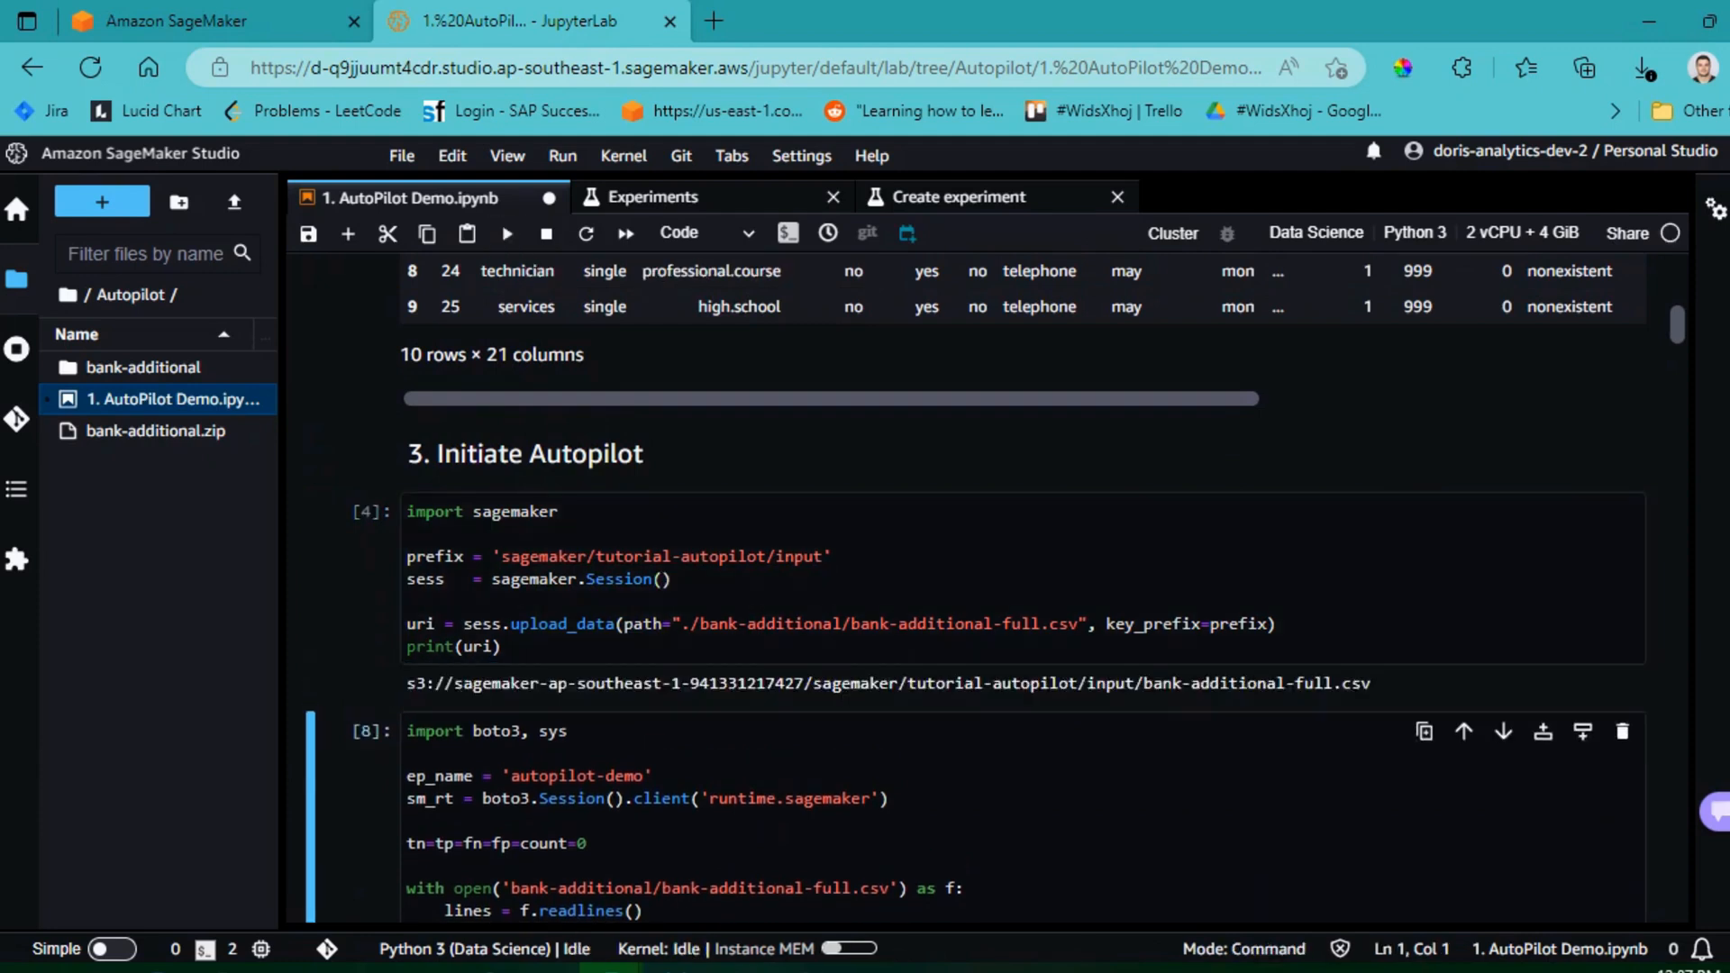
# Step: Copy the full S3 URI of bank-additional-full.csv printed below the upload cell
pyautogui.moveTo(406, 683); pyautogui.dragTo(1370, 683)
pyautogui.hotkey('ctrl', 'c')
pyautogui.click(370, 730)
pyautogui.doubleClick(746, 682)
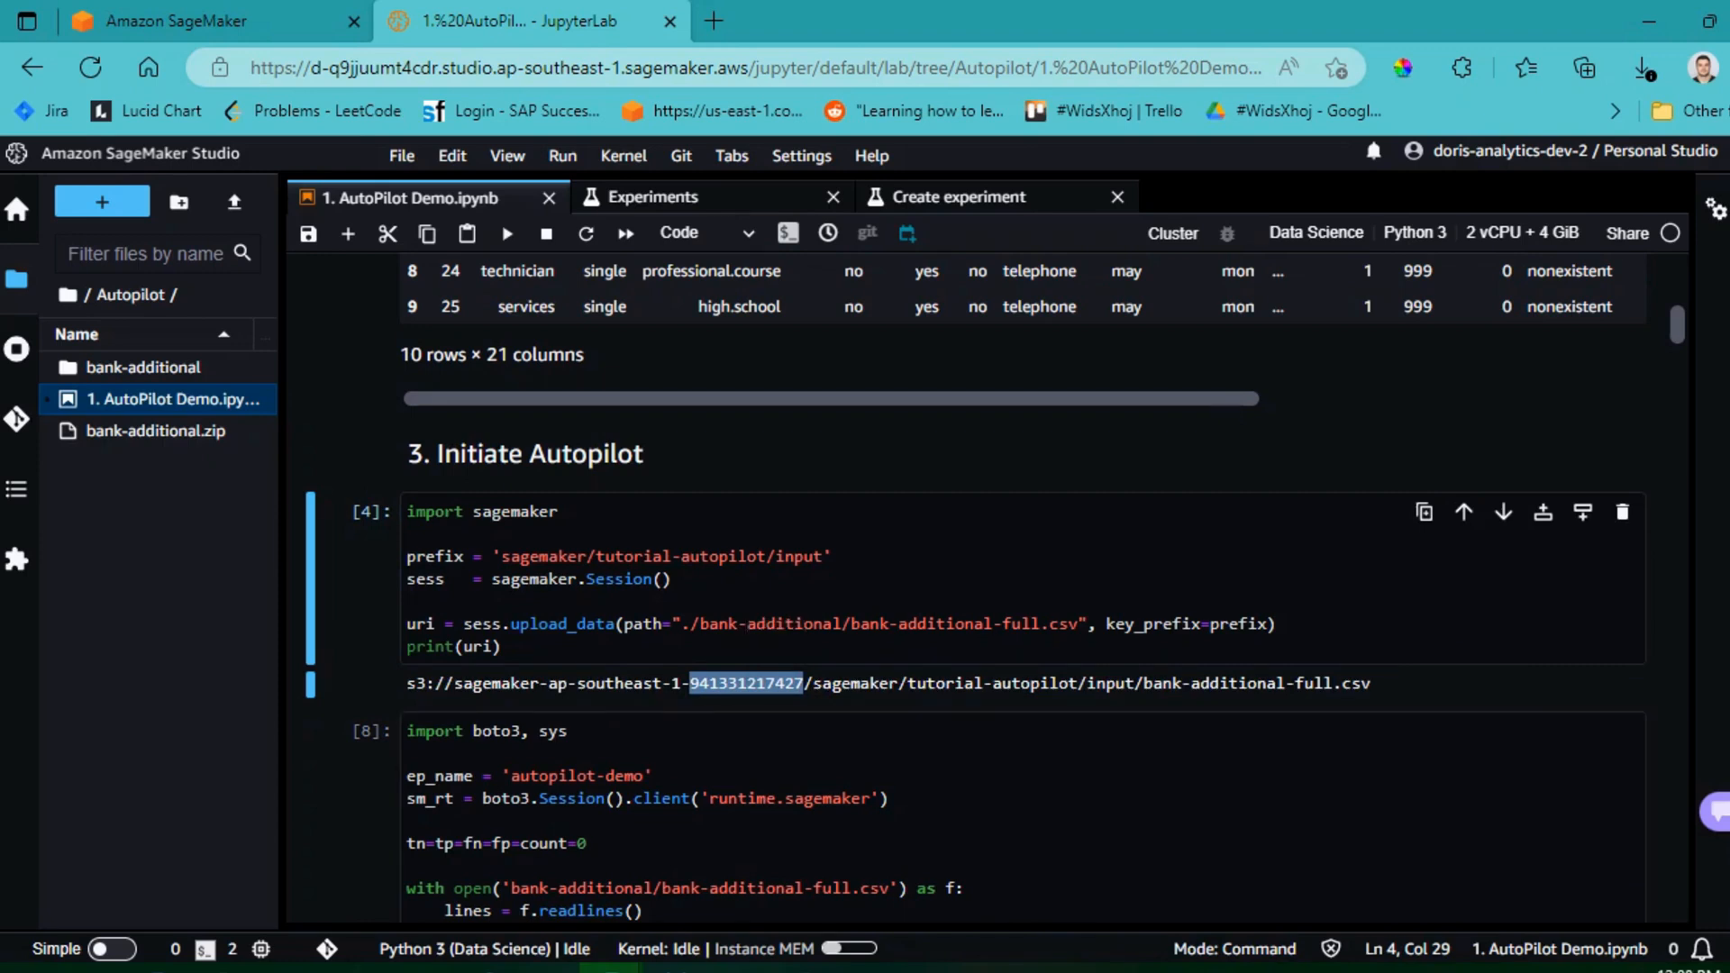
pyautogui.click(746, 683)
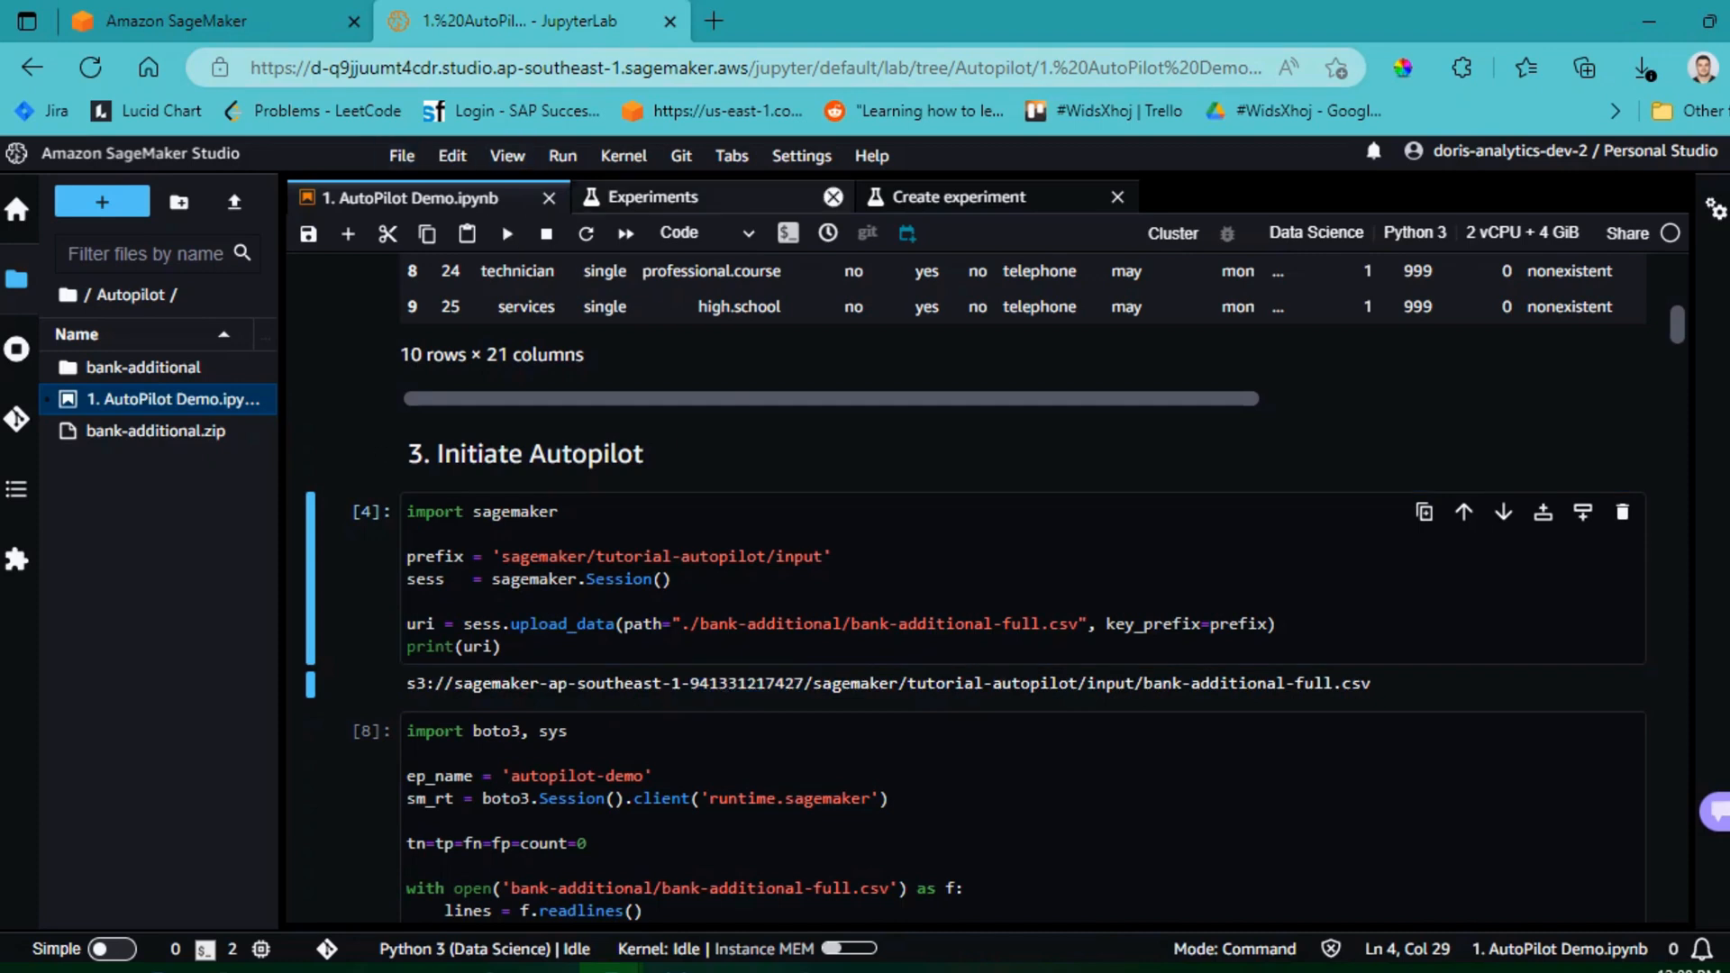
# Step: Close the Experiments page and the open Create experiment form, discarding the form's settings
pyautogui.click(833, 196)
pyautogui.click(832, 197)
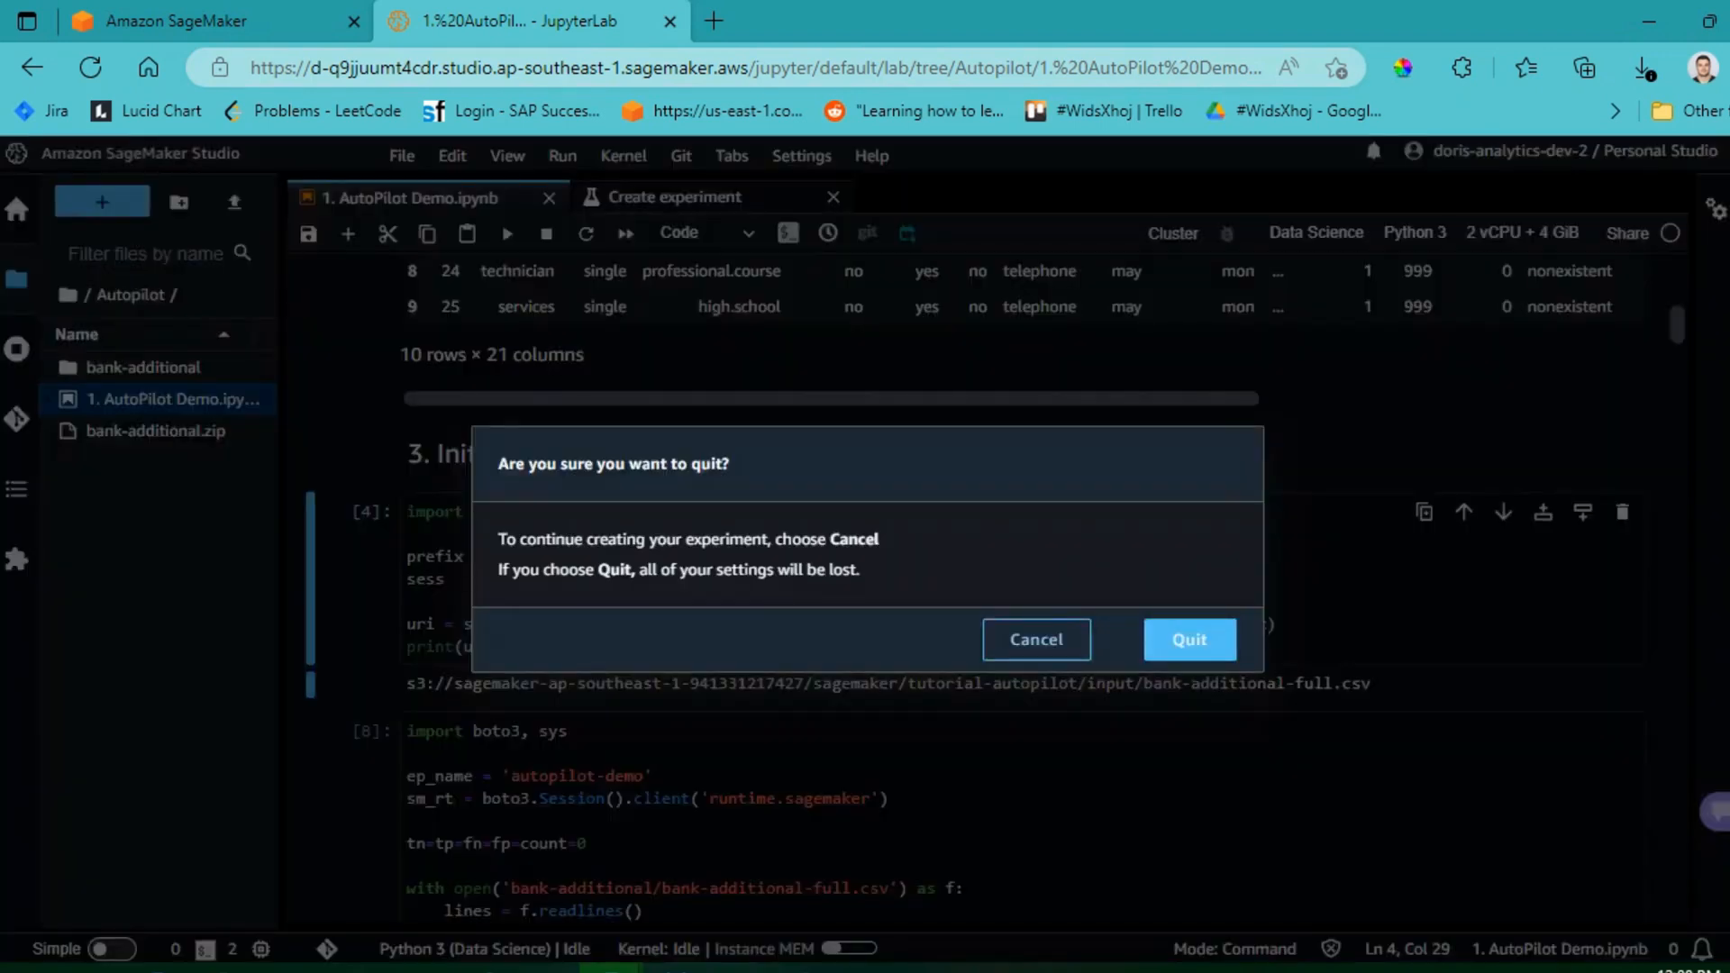
pyautogui.click(1189, 637)
# Step: Create a new AutoML experiment and name it automl-demo-session
pyautogui.click(402, 155)
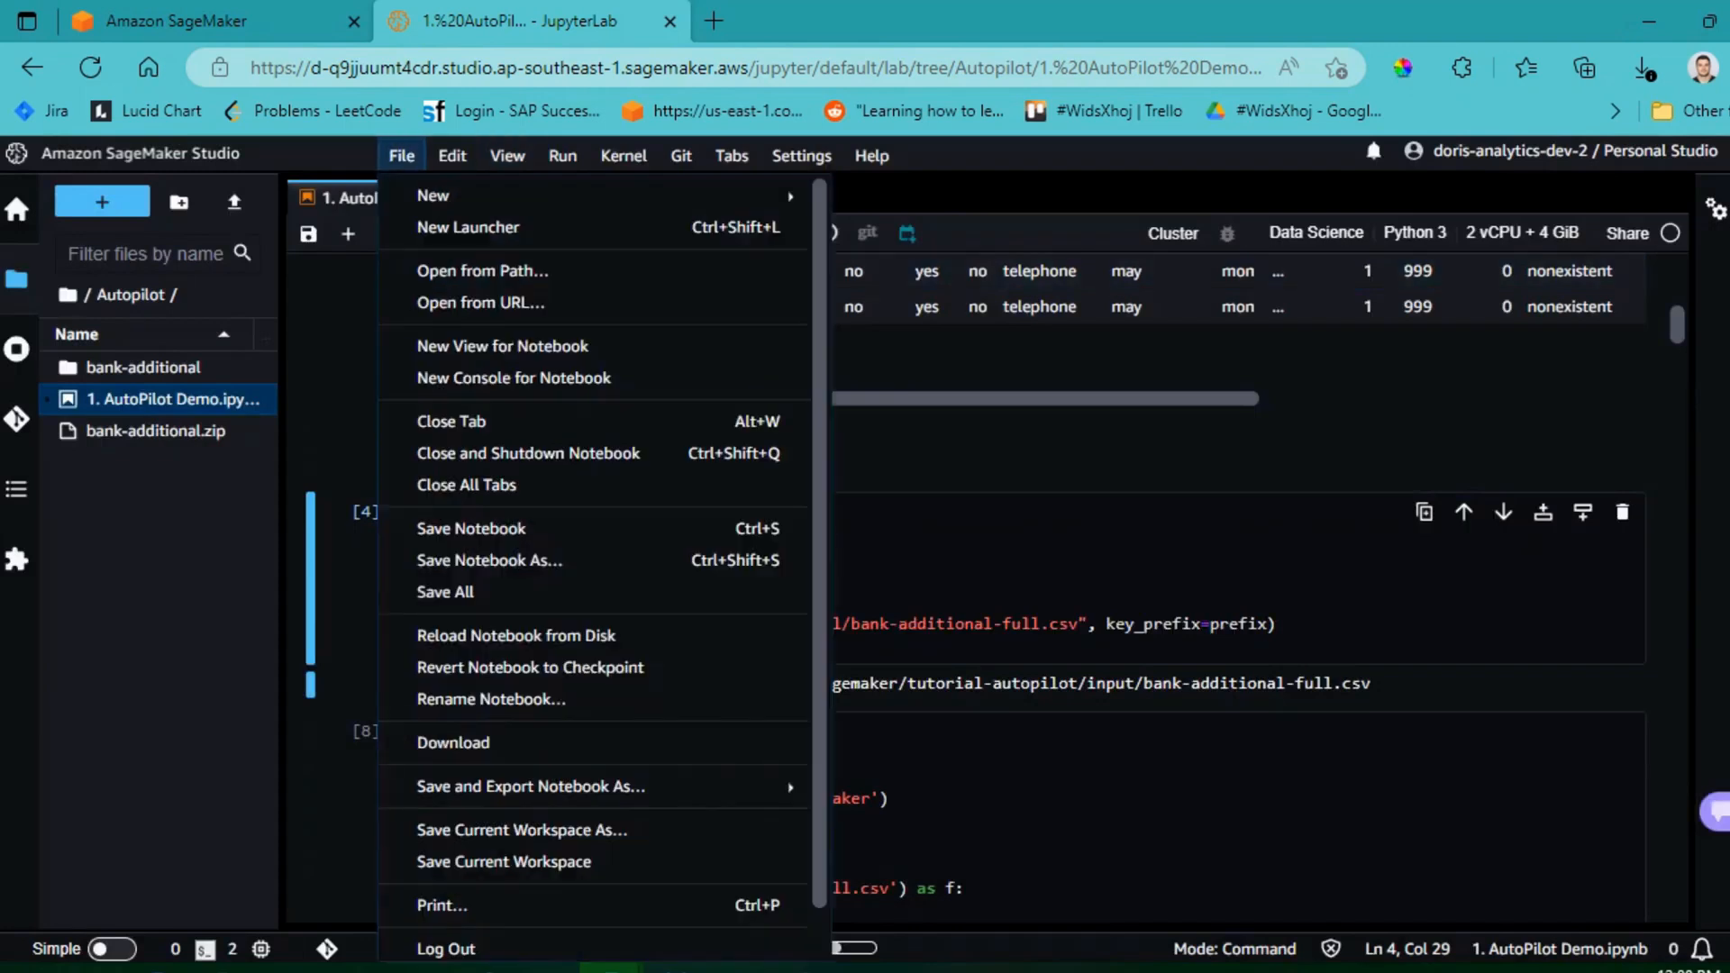
pyautogui.moveTo(468, 195)
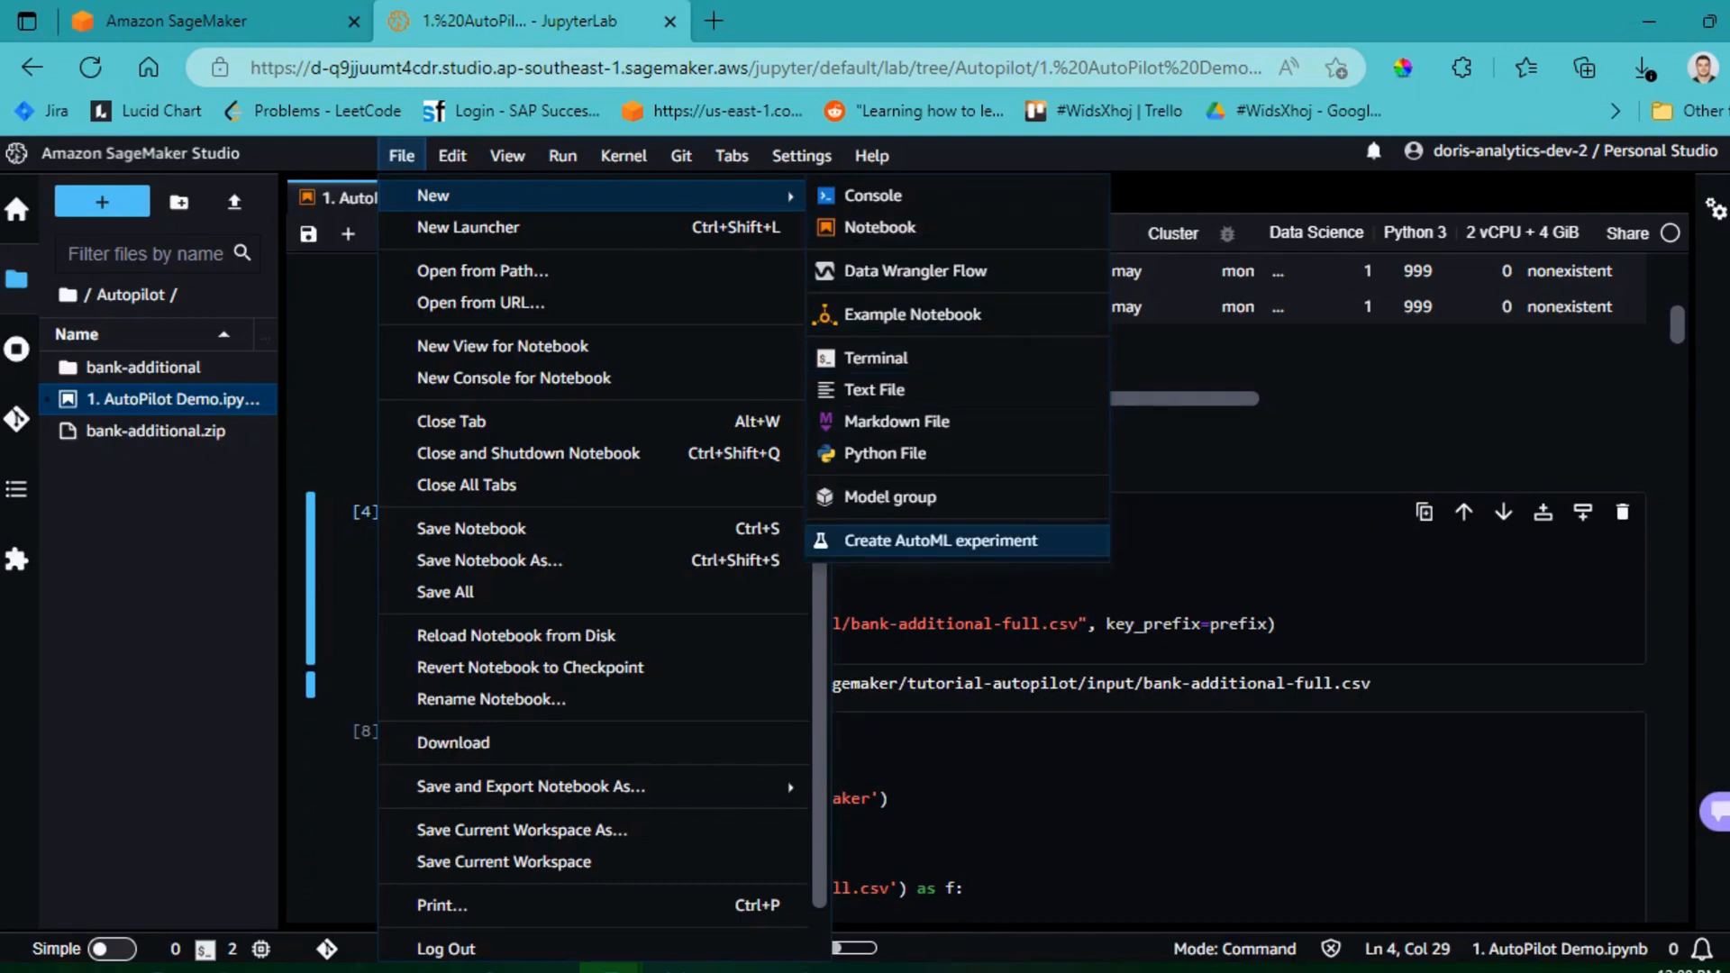
pyautogui.click(939, 541)
pyautogui.click(576, 490)
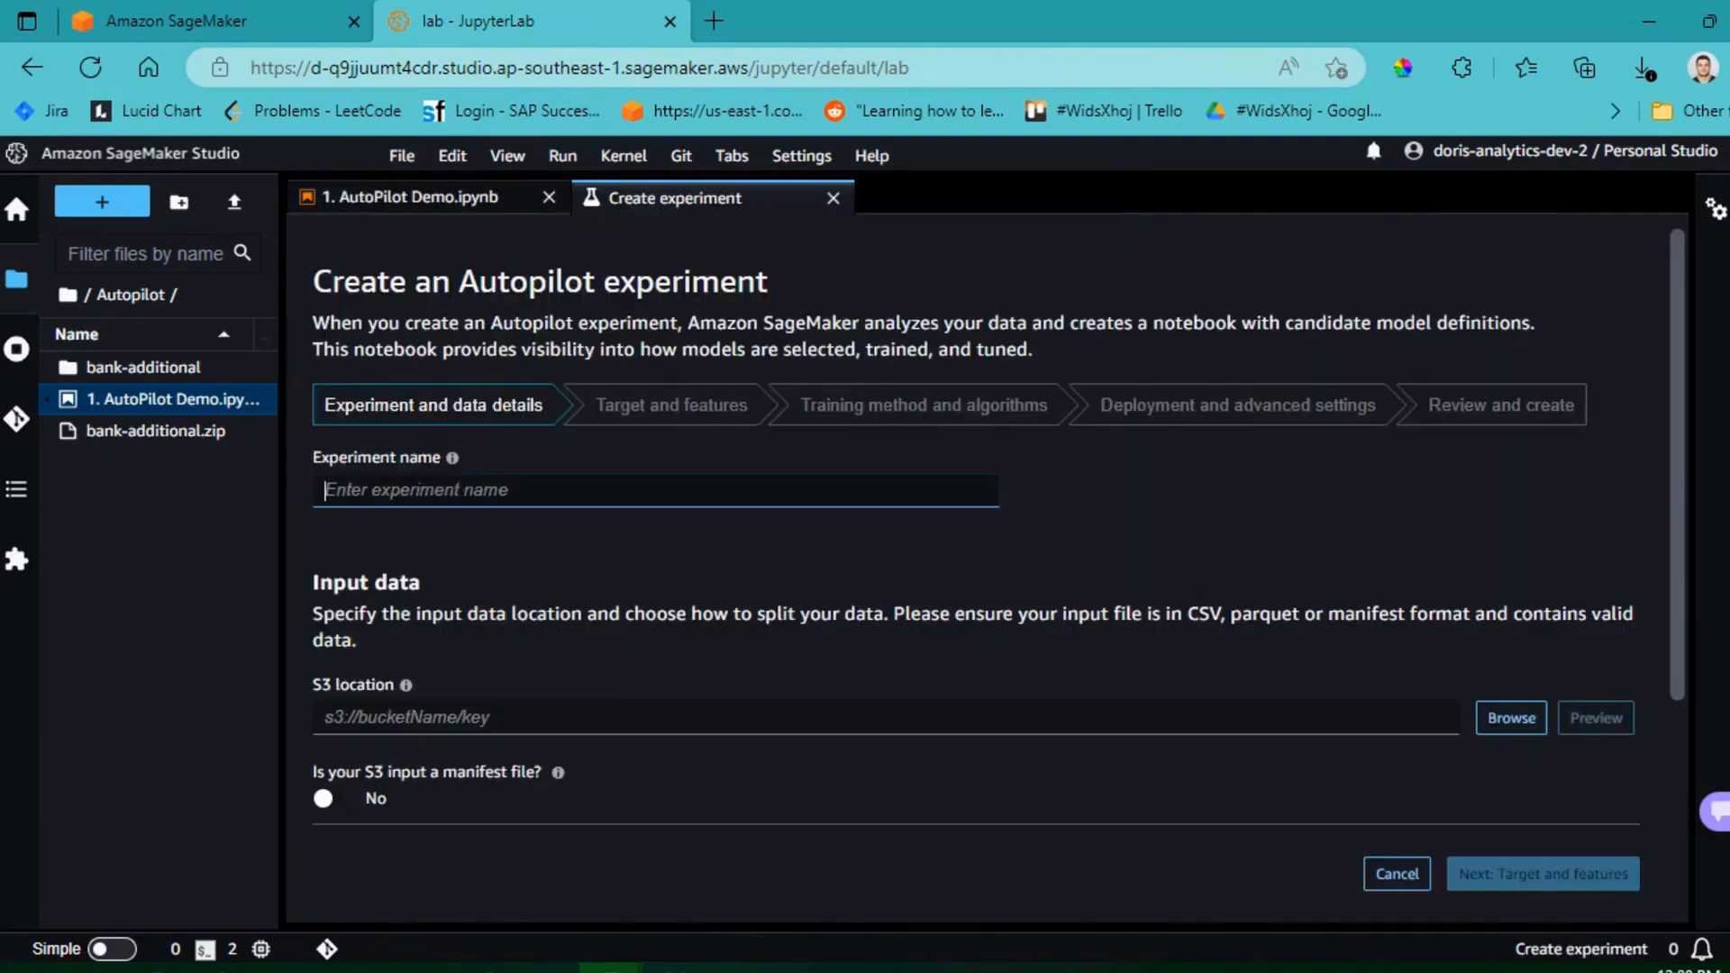
pyautogui.write('au')
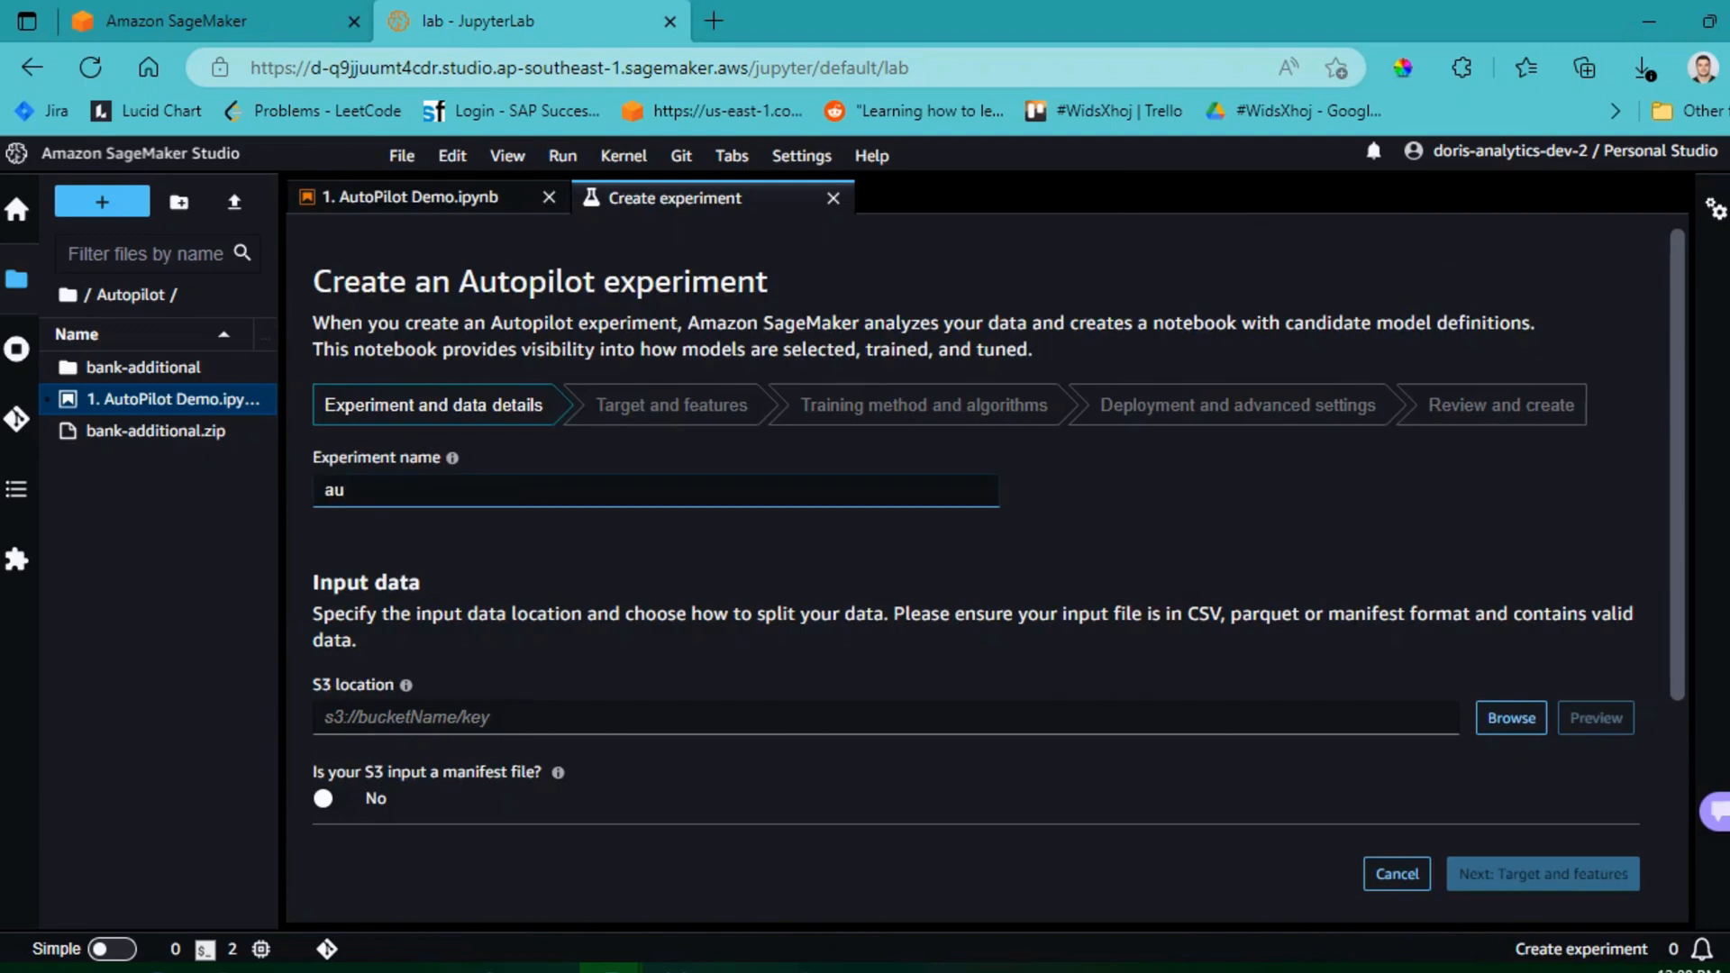
pyautogui.write('toml-demo-session')
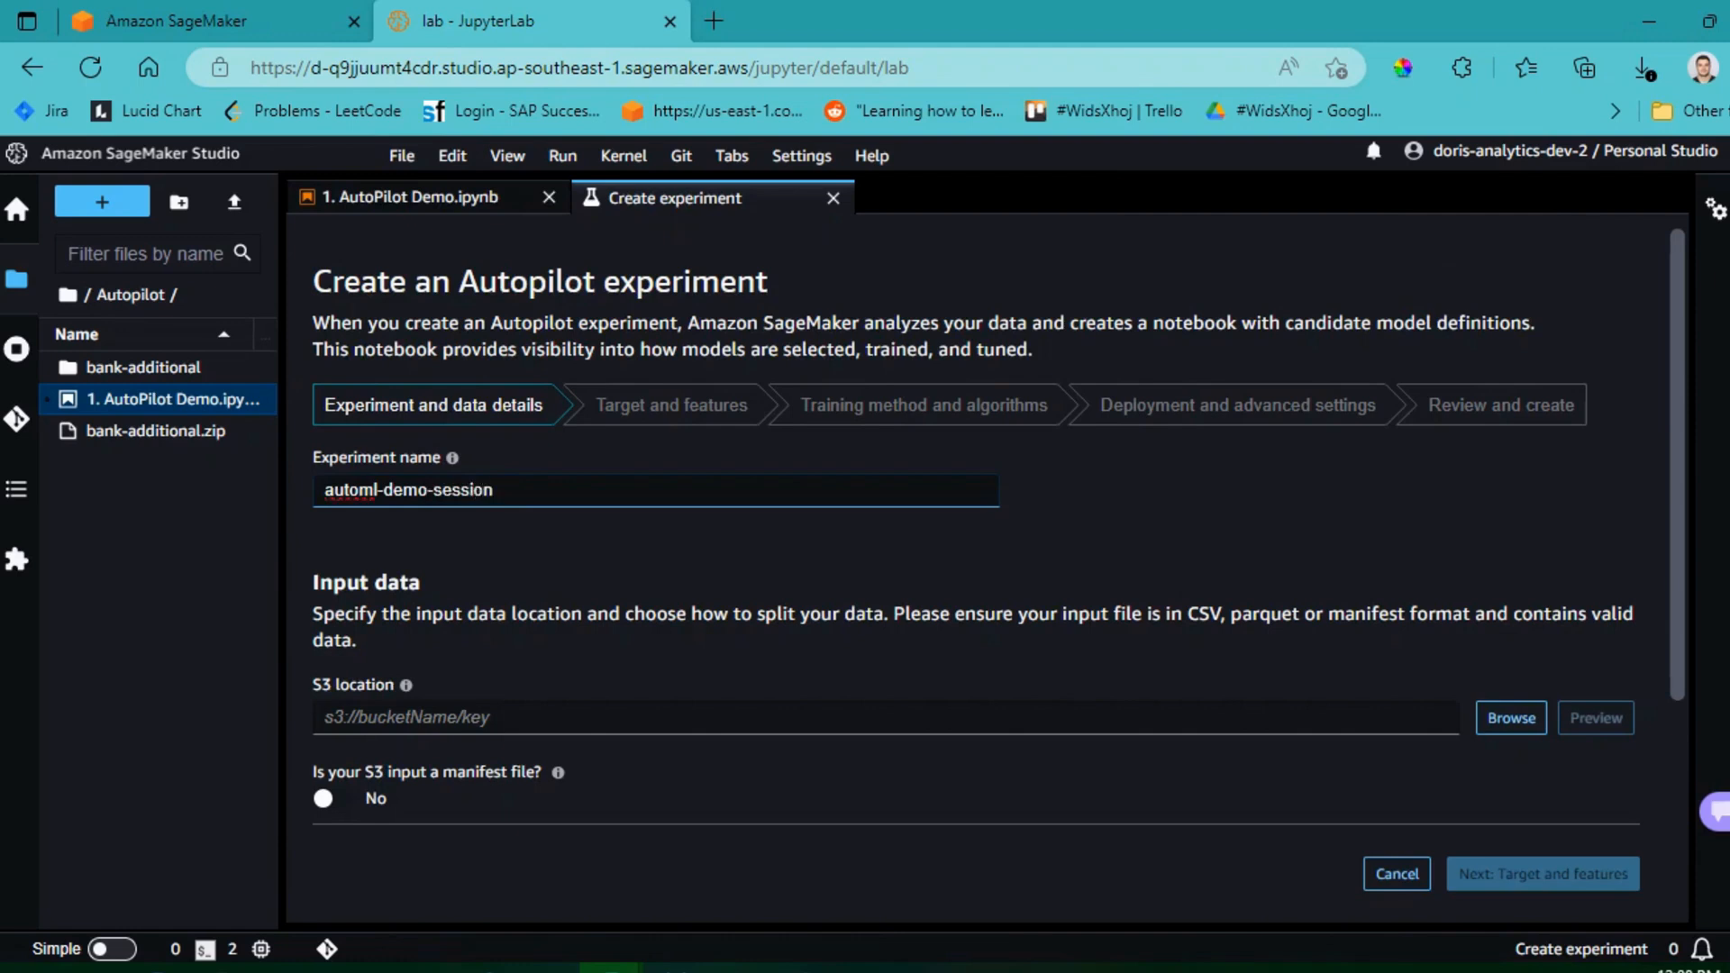
# Step: Set the experiment's S3 input location to the URI of bank-additional-full.csv printed by the notebook's upload cell
pyautogui.click(395, 718)
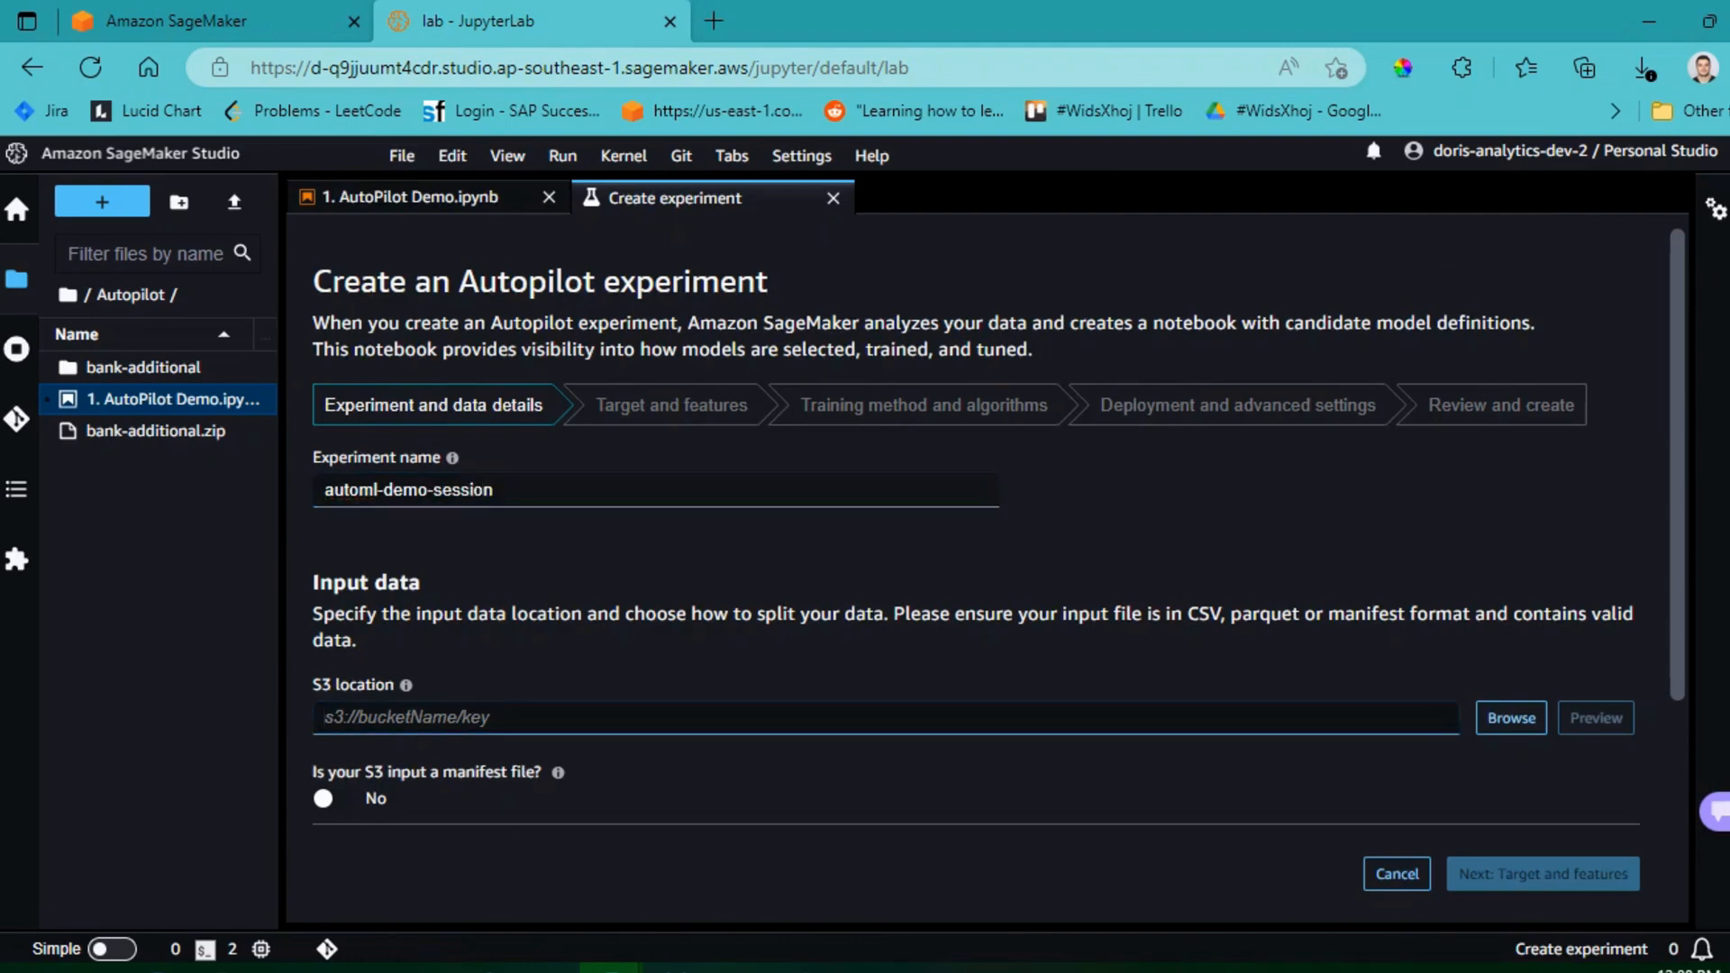
pyautogui.click(410, 197)
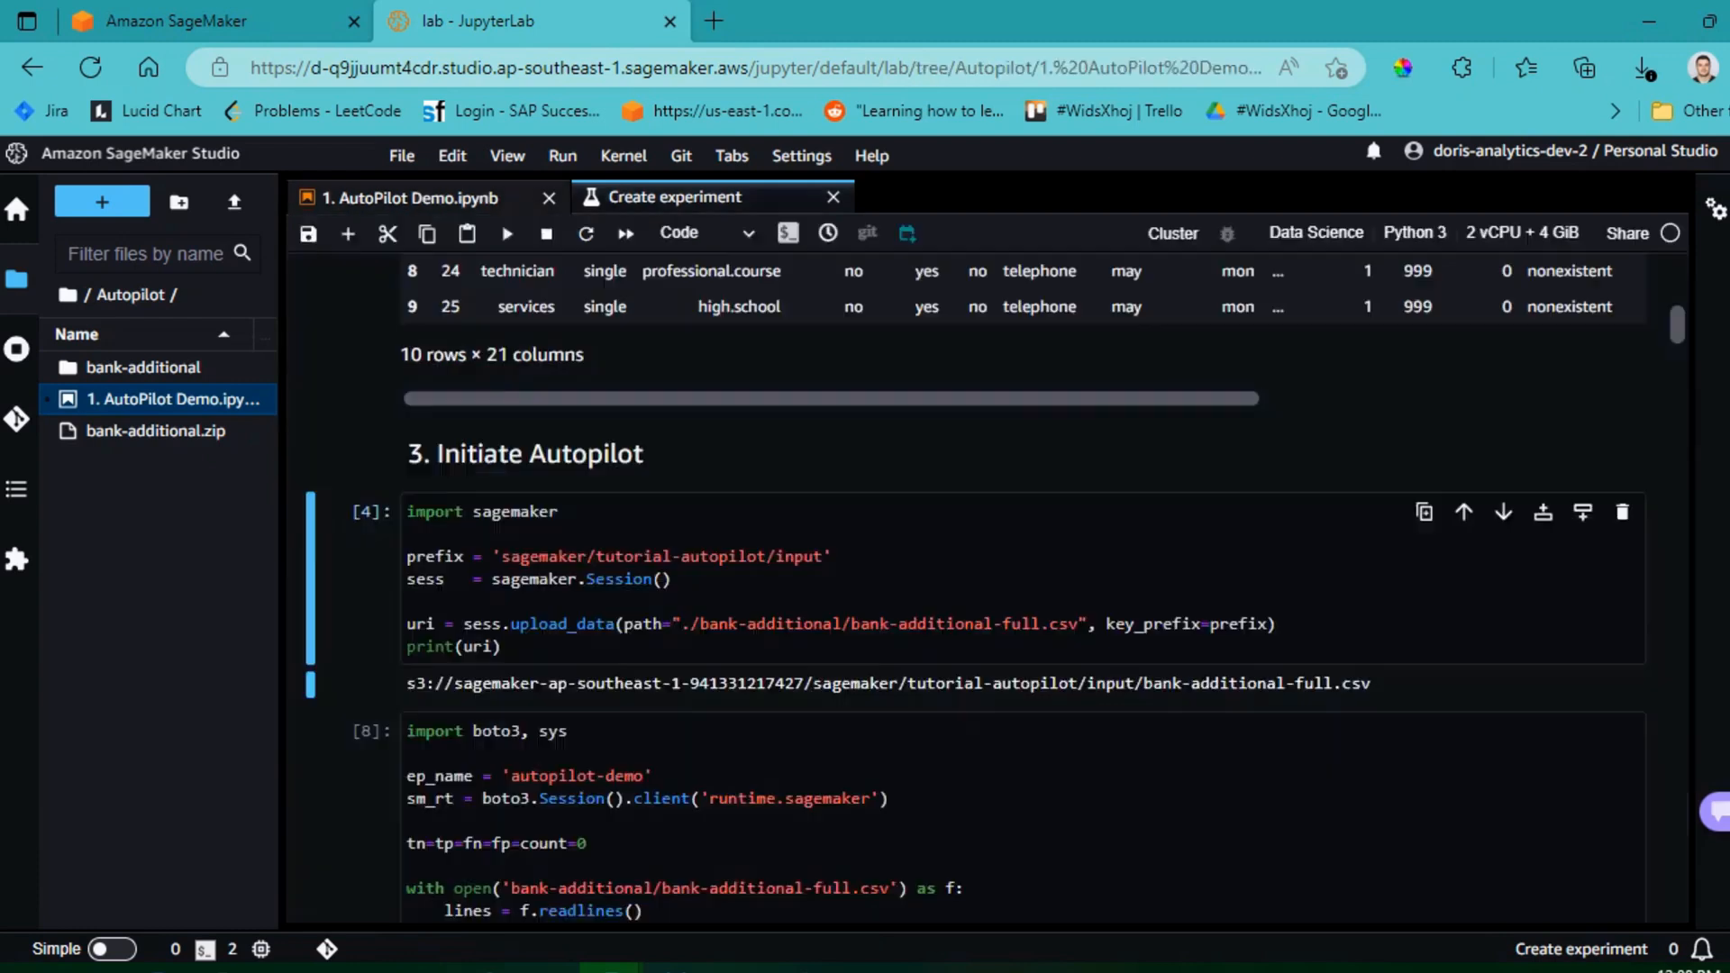
pyautogui.doubleClick(957, 683)
pyautogui.tripleClick(986, 683)
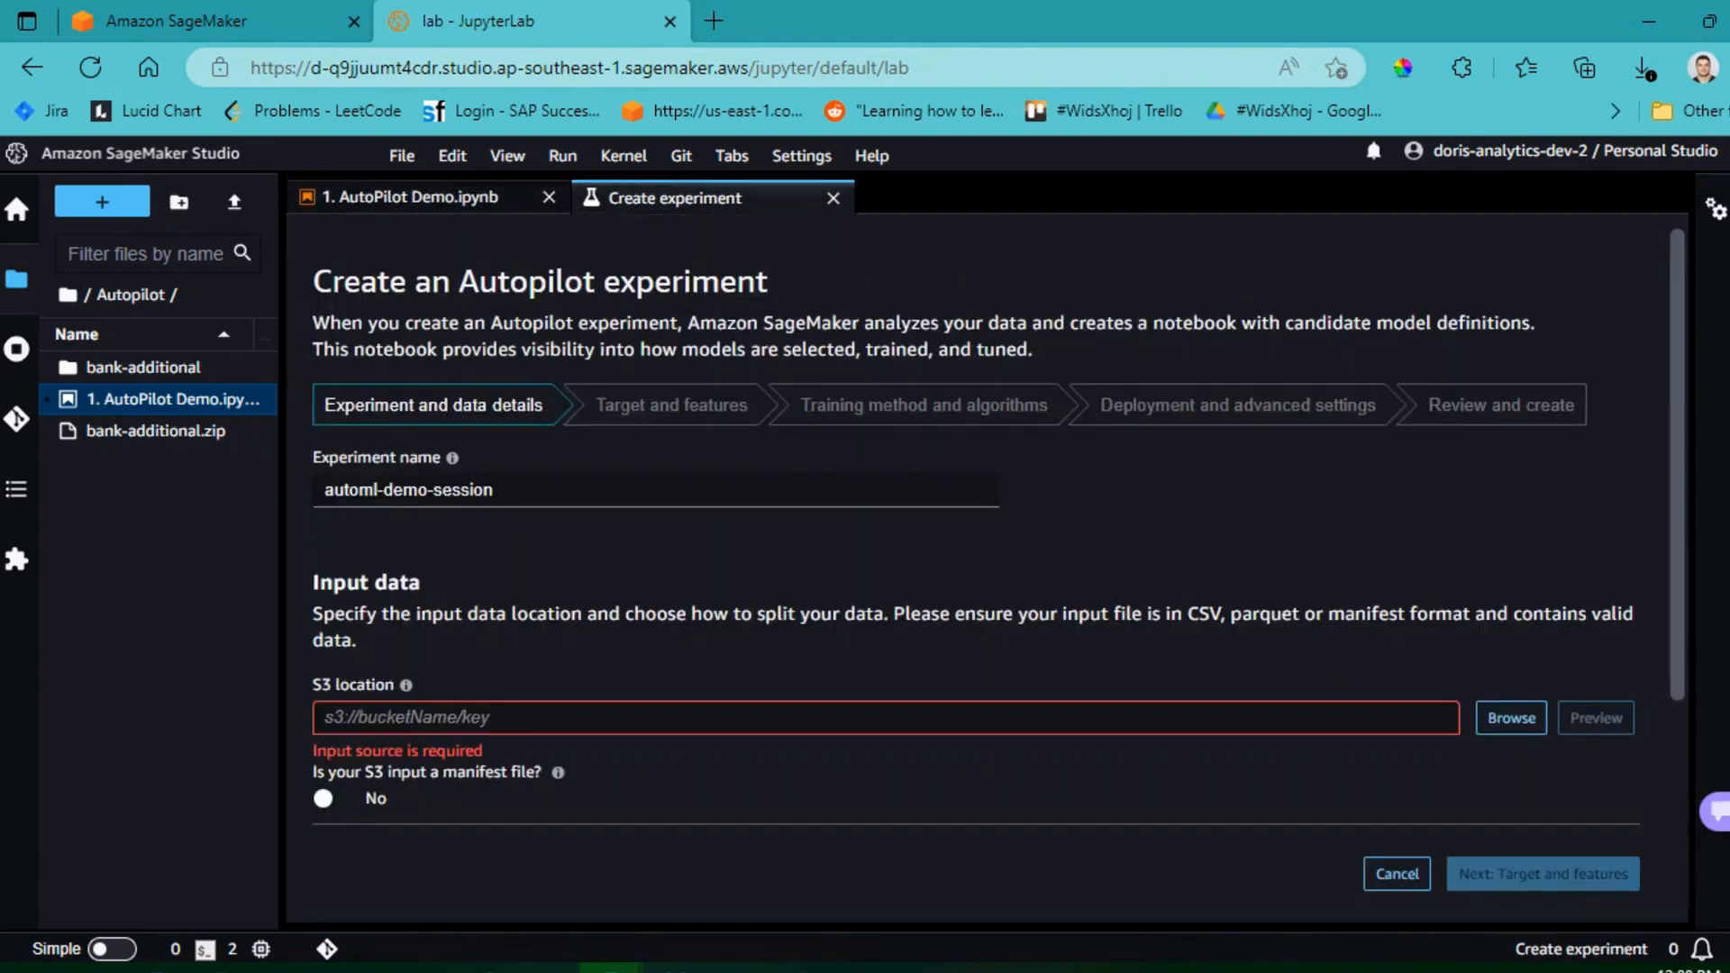
pyautogui.write('s')
pyautogui.press('BackSpace')
pyautogui.hotkey('ctrl', 'v')
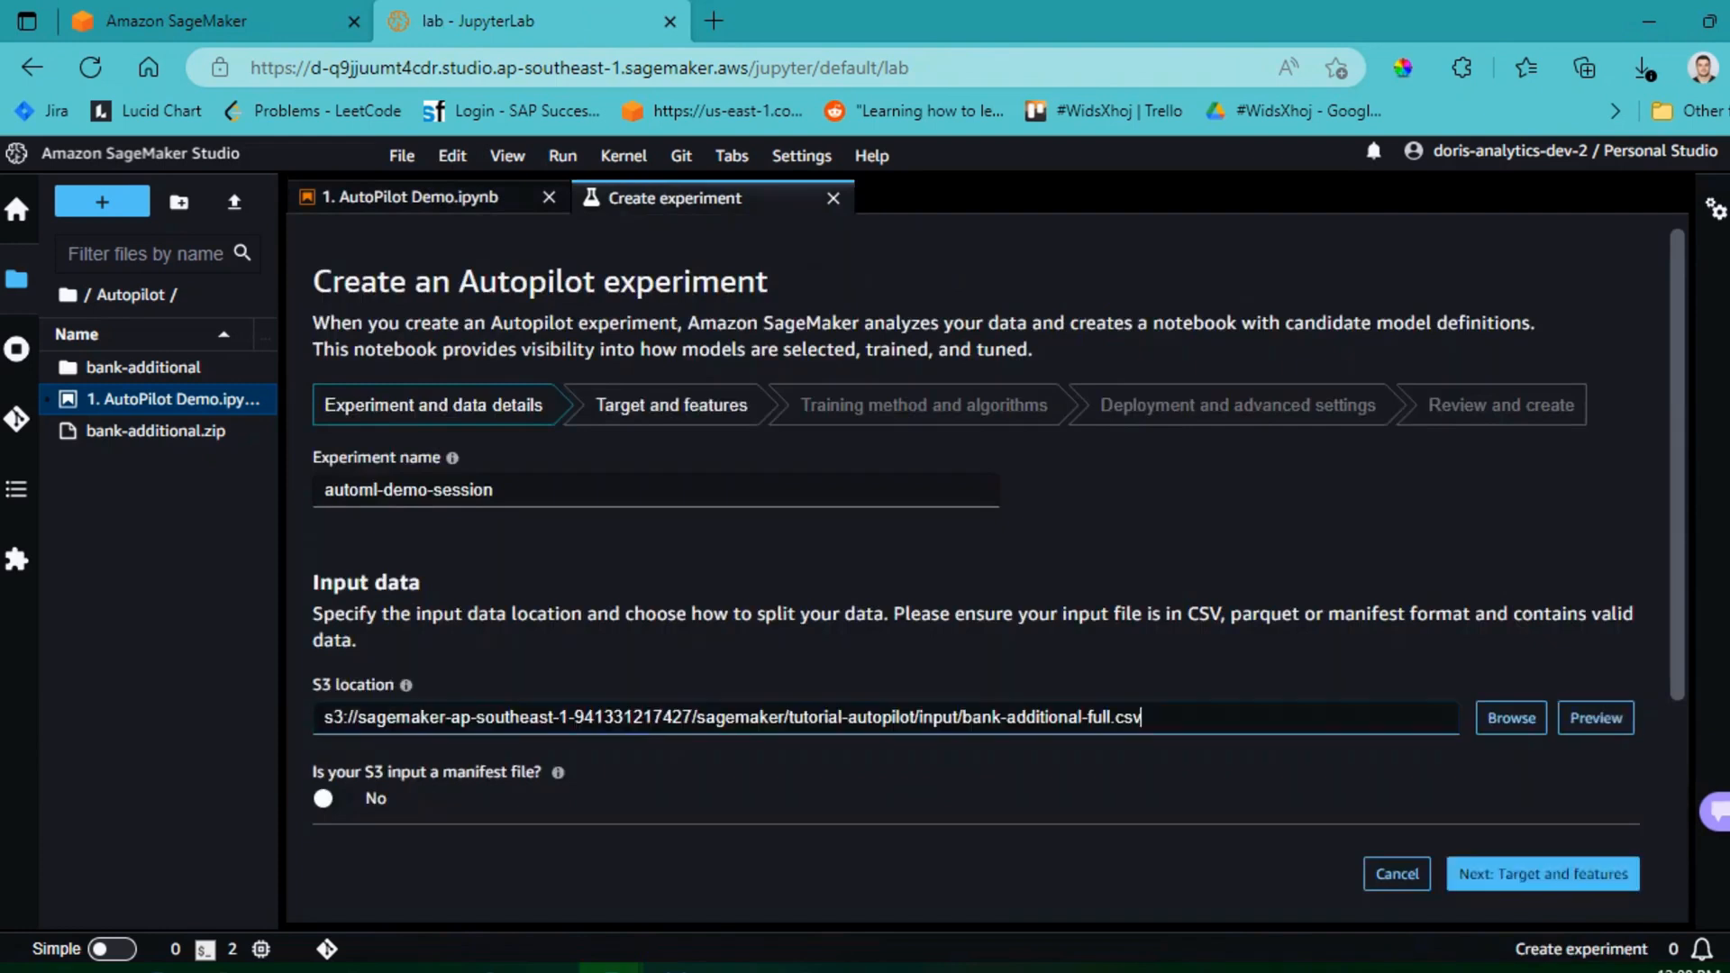
pyautogui.moveTo(1676, 464); pyautogui.dragTo(1676, 474)
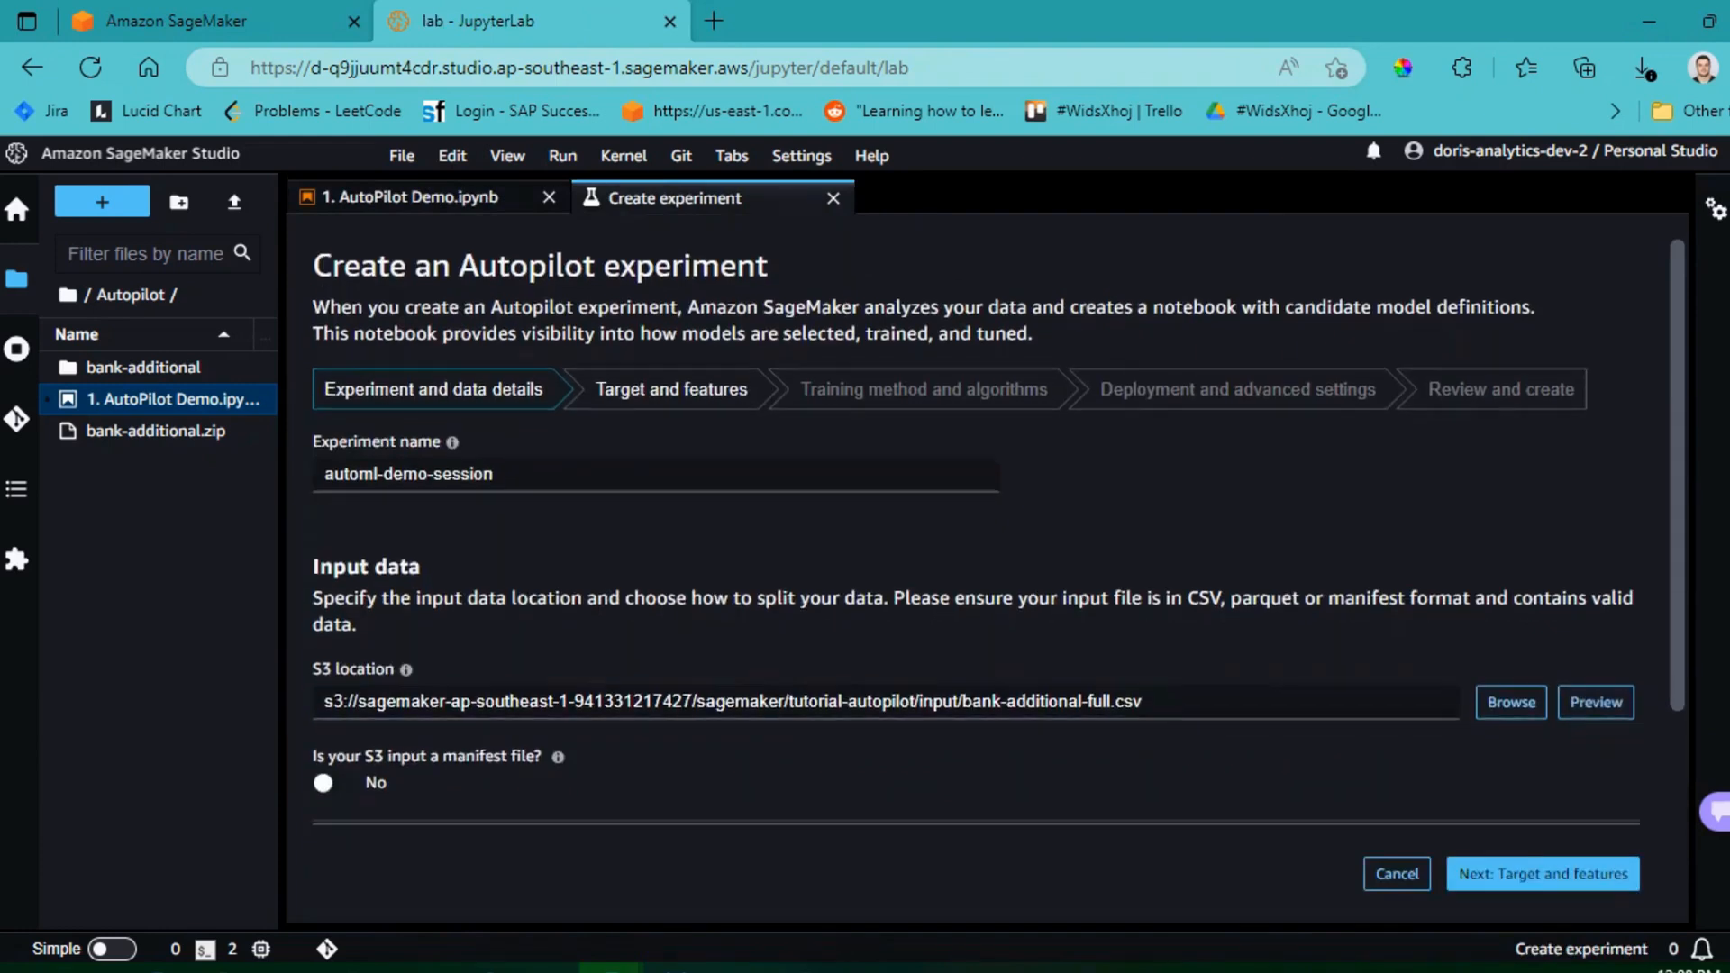
# Step: Leave the data split and output location on automatic, continue to target and features, and set the target column to y
pyautogui.scroll(-3, 991, 540)
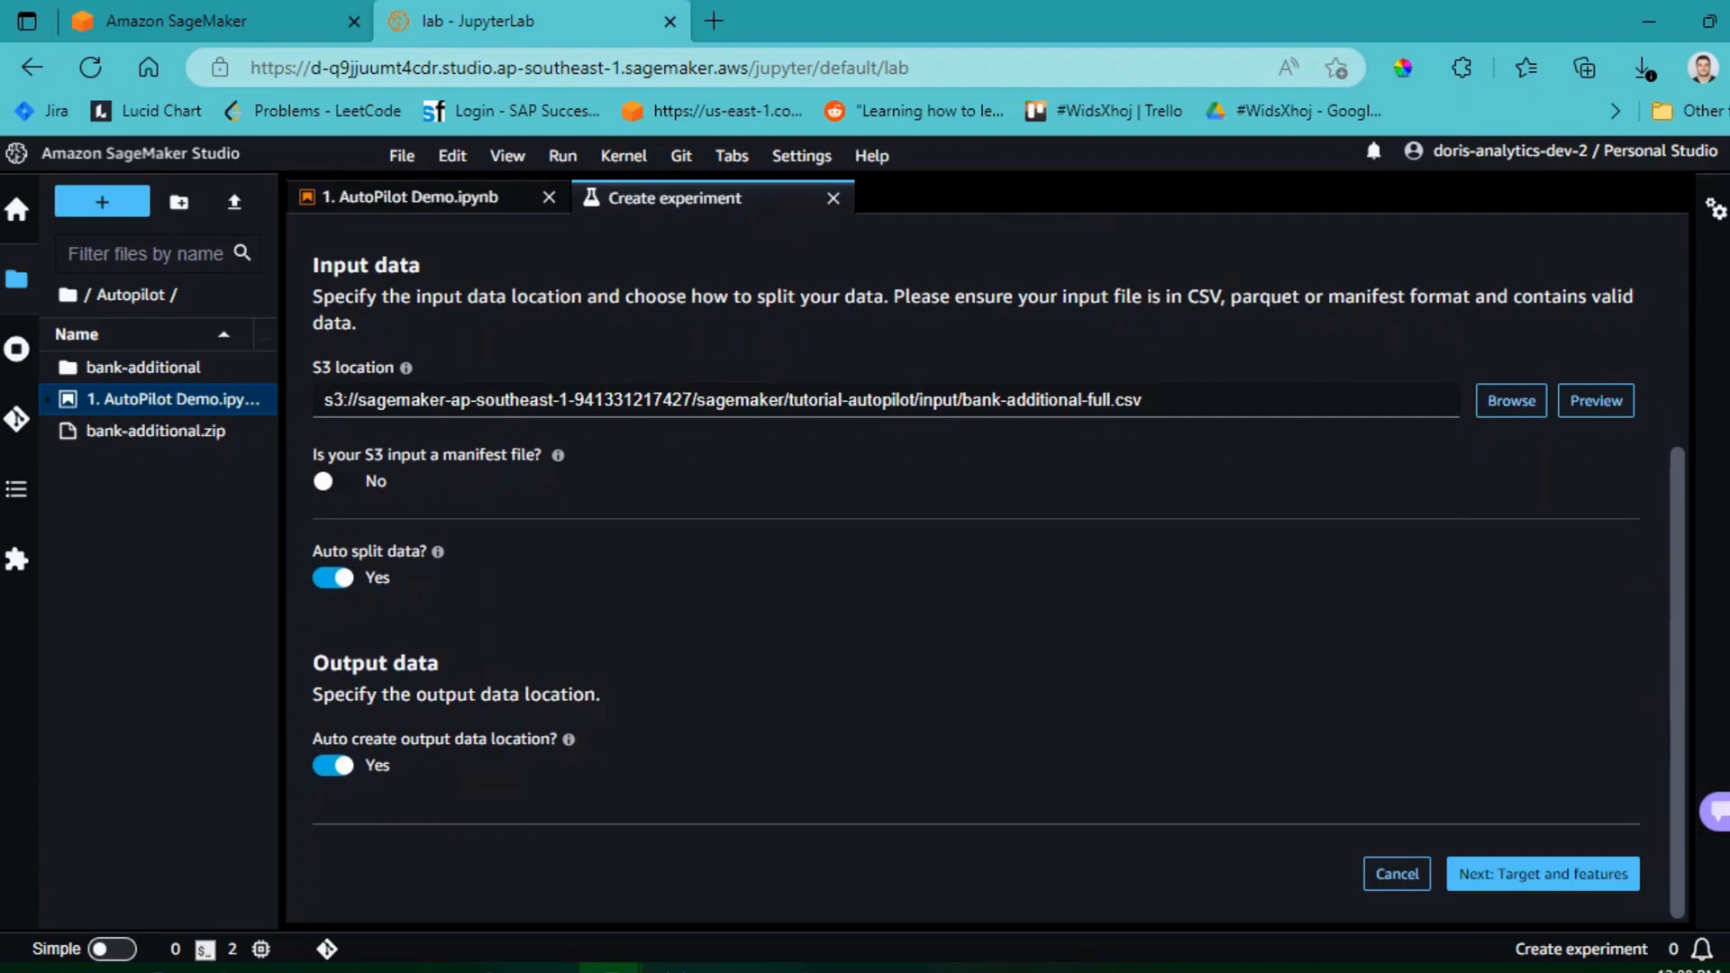
pyautogui.click(1542, 874)
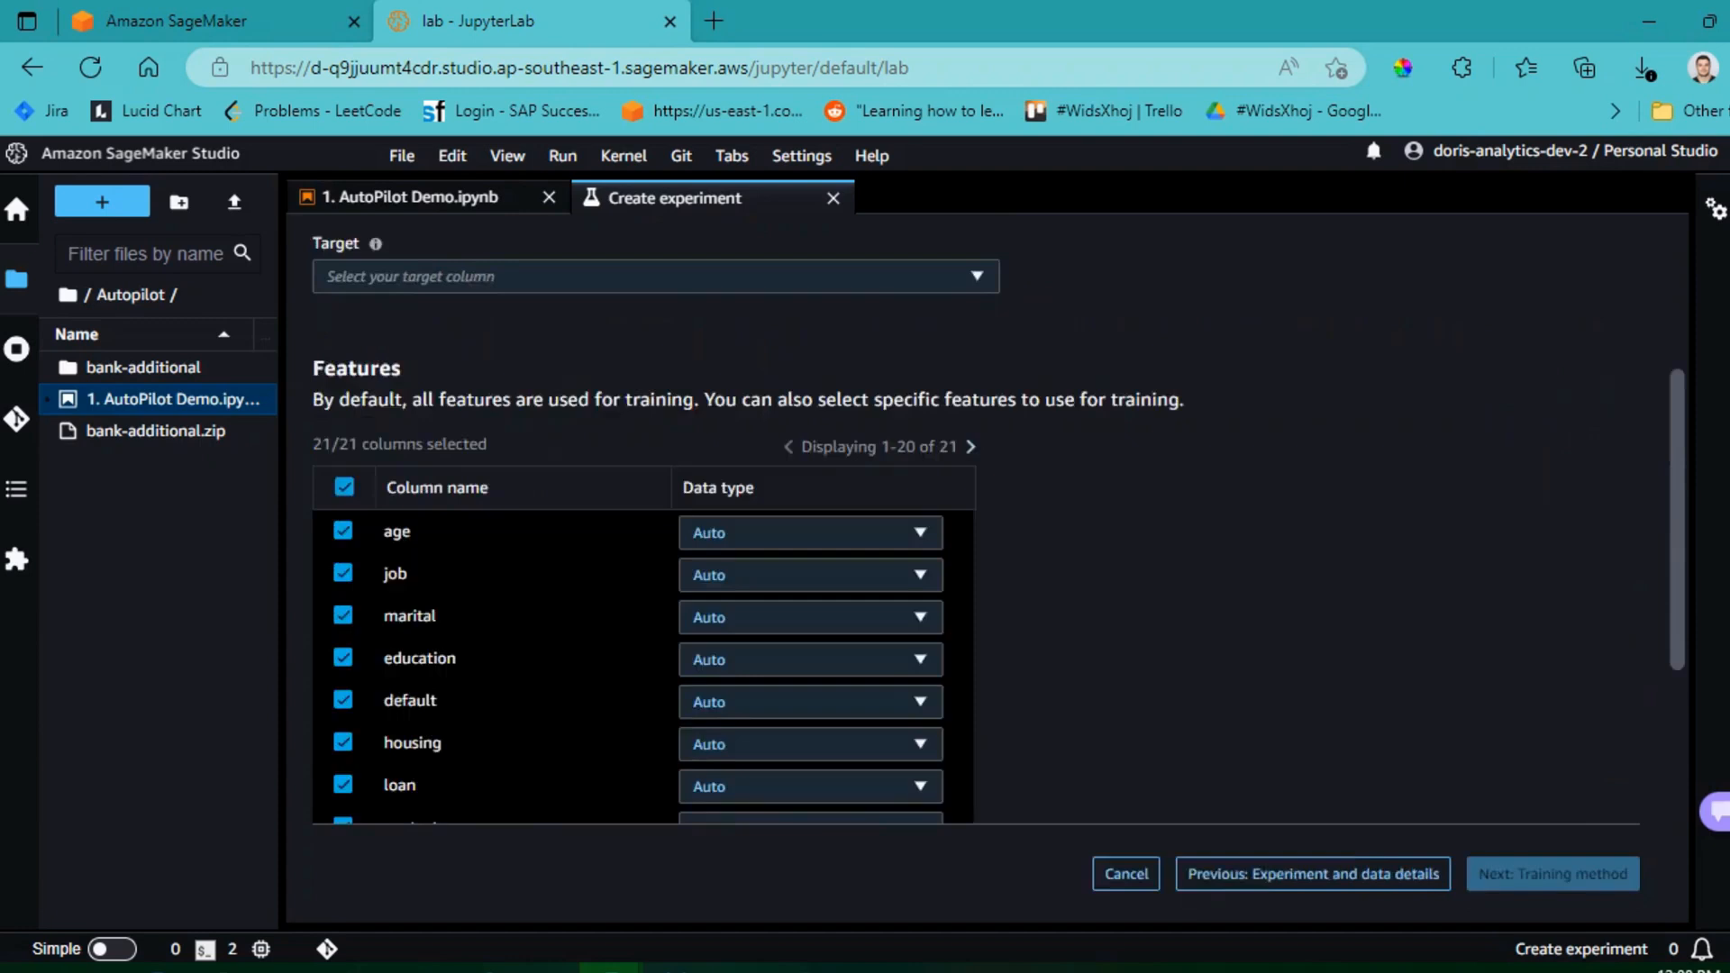
pyautogui.scroll(3, 998, 530)
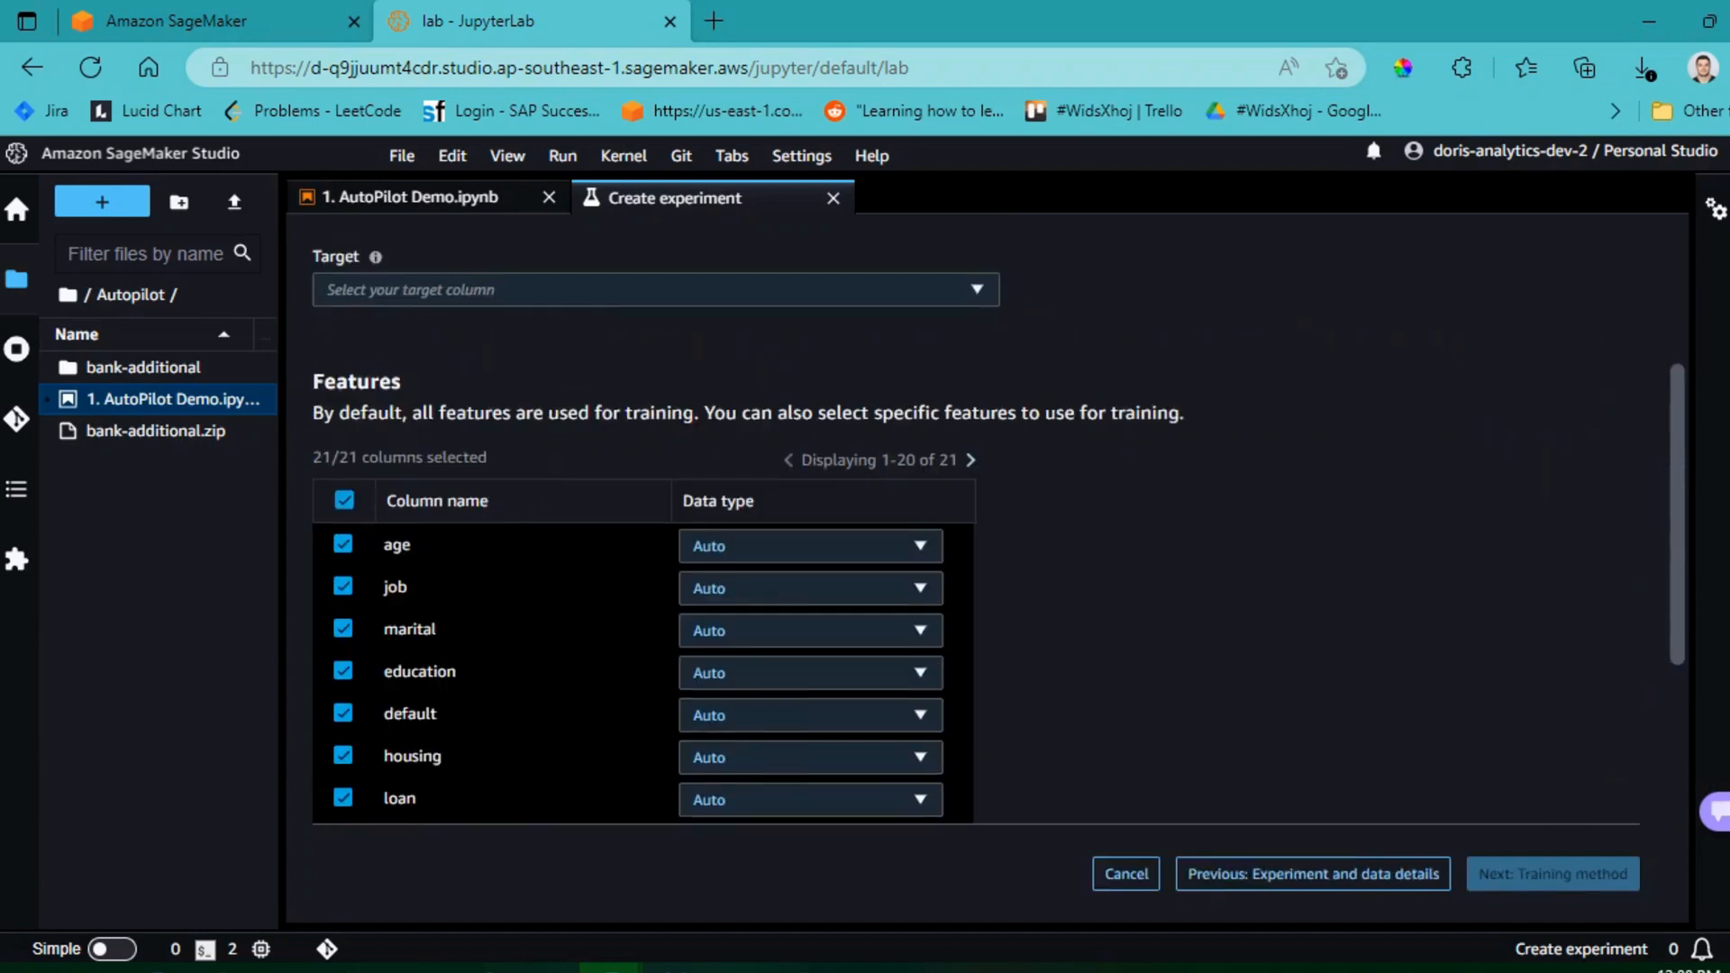
pyautogui.click(656, 501)
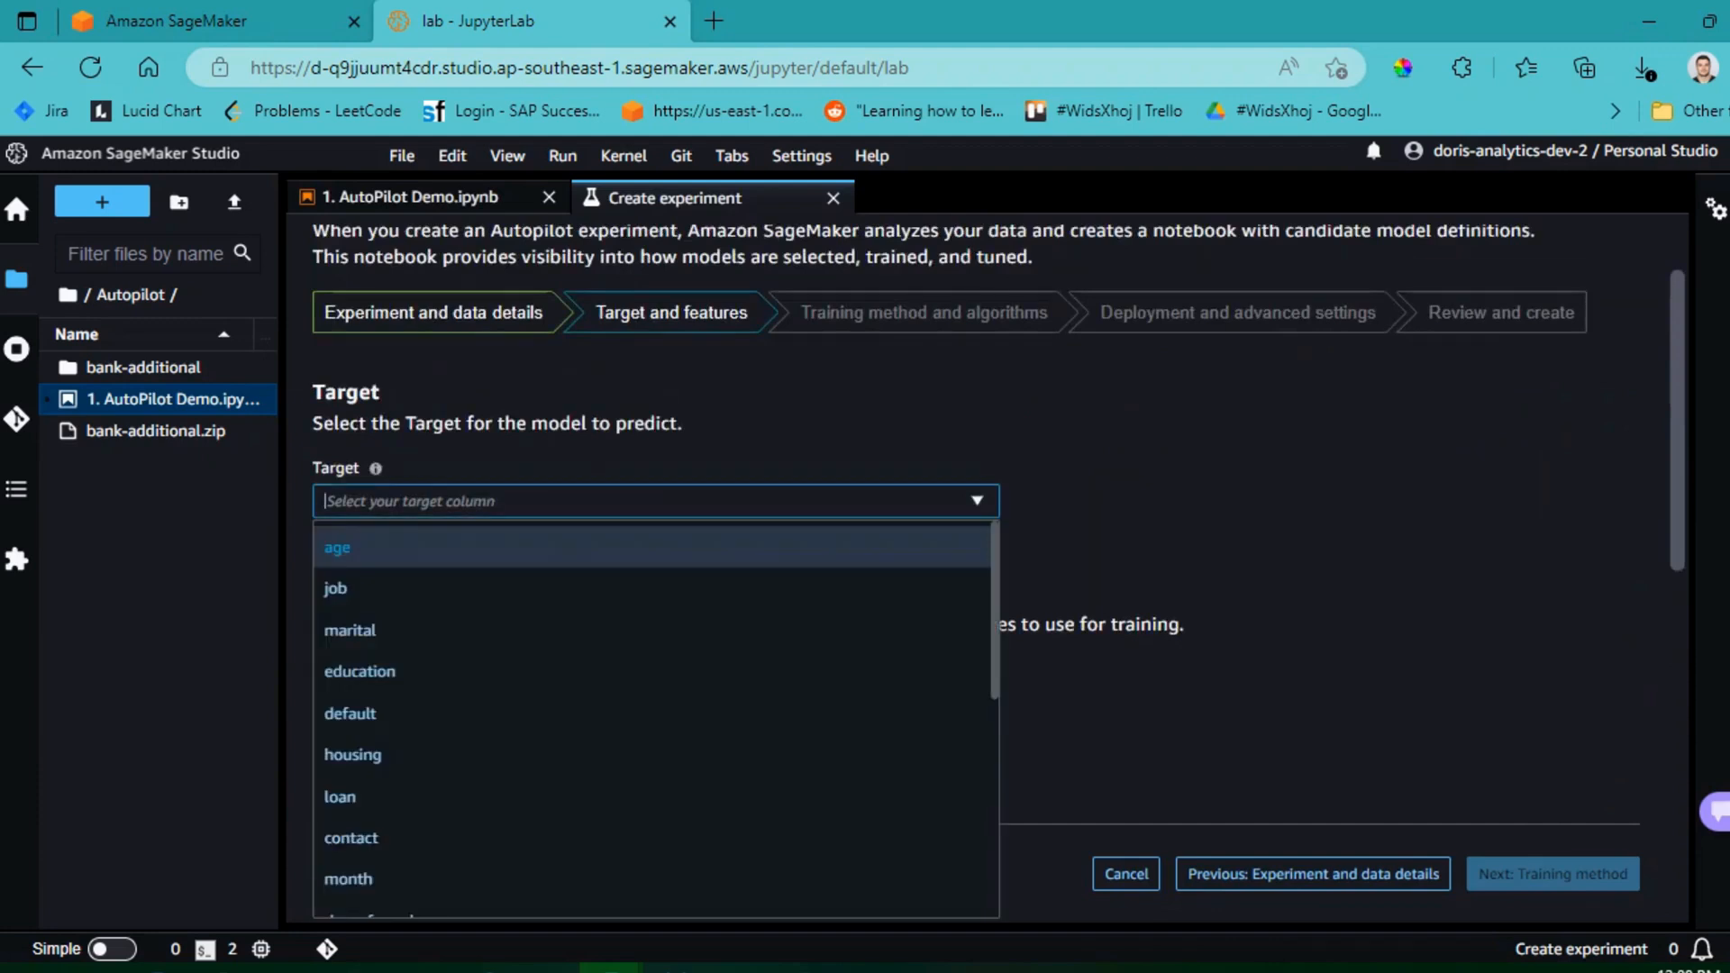
pyautogui.write('y')
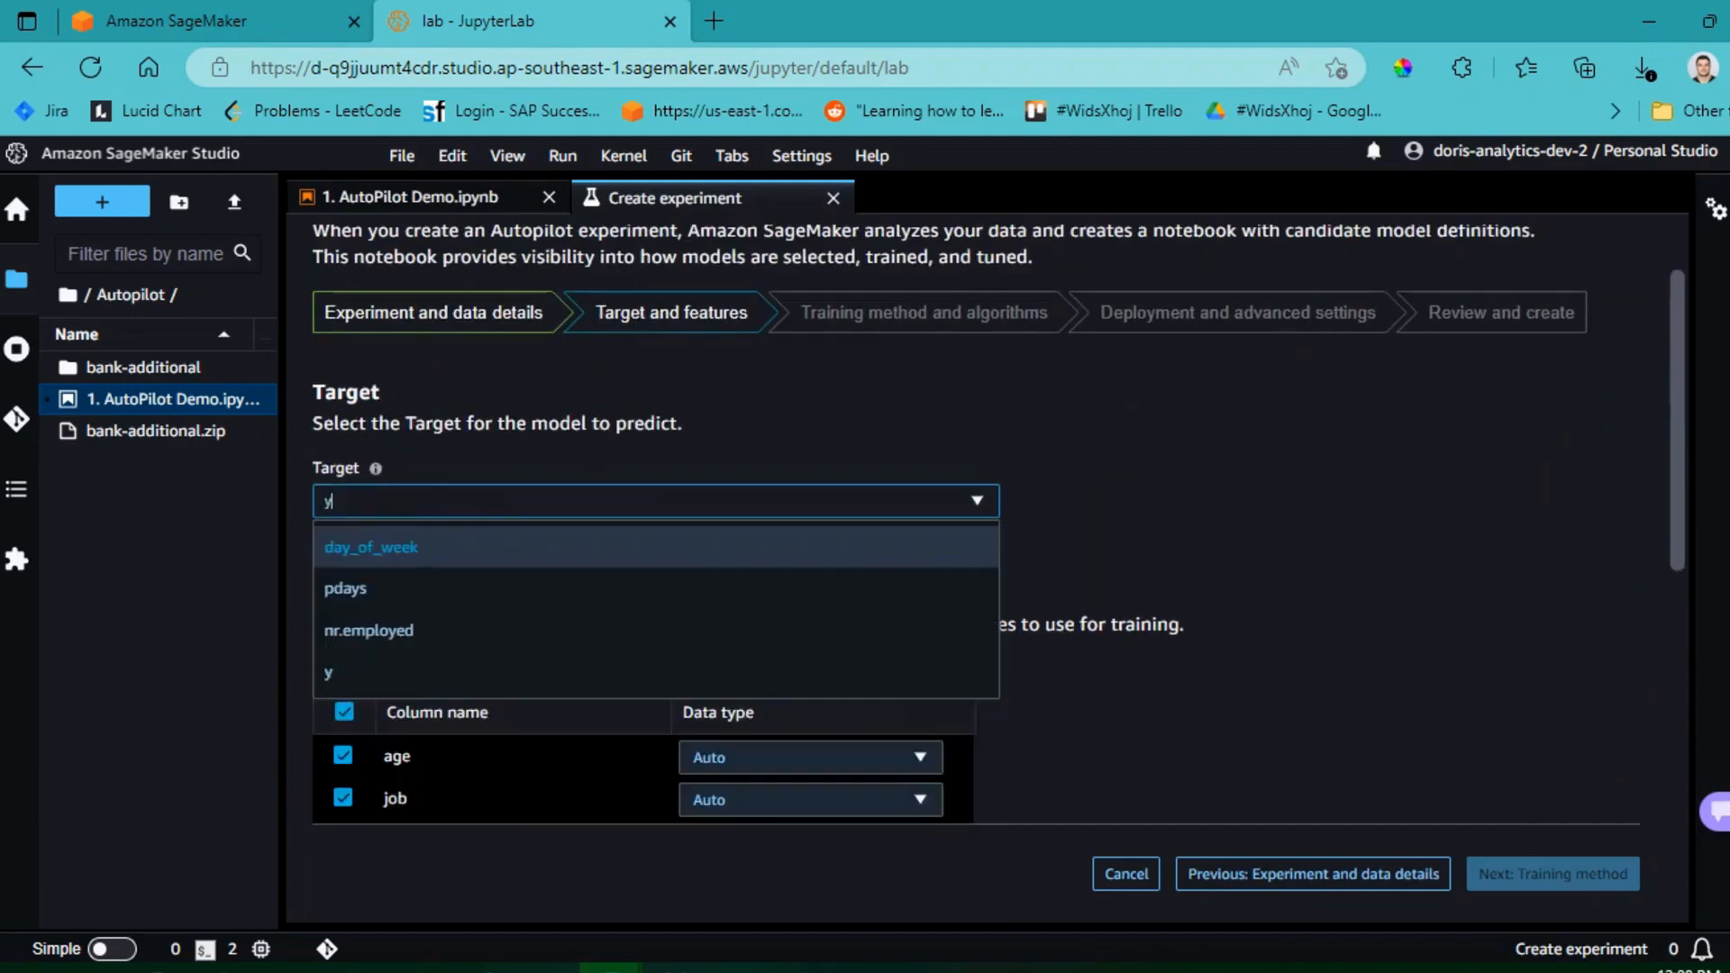
pyautogui.press('Down')
pyautogui.press('Down')
pyautogui.press('Down')
pyautogui.press('Return')
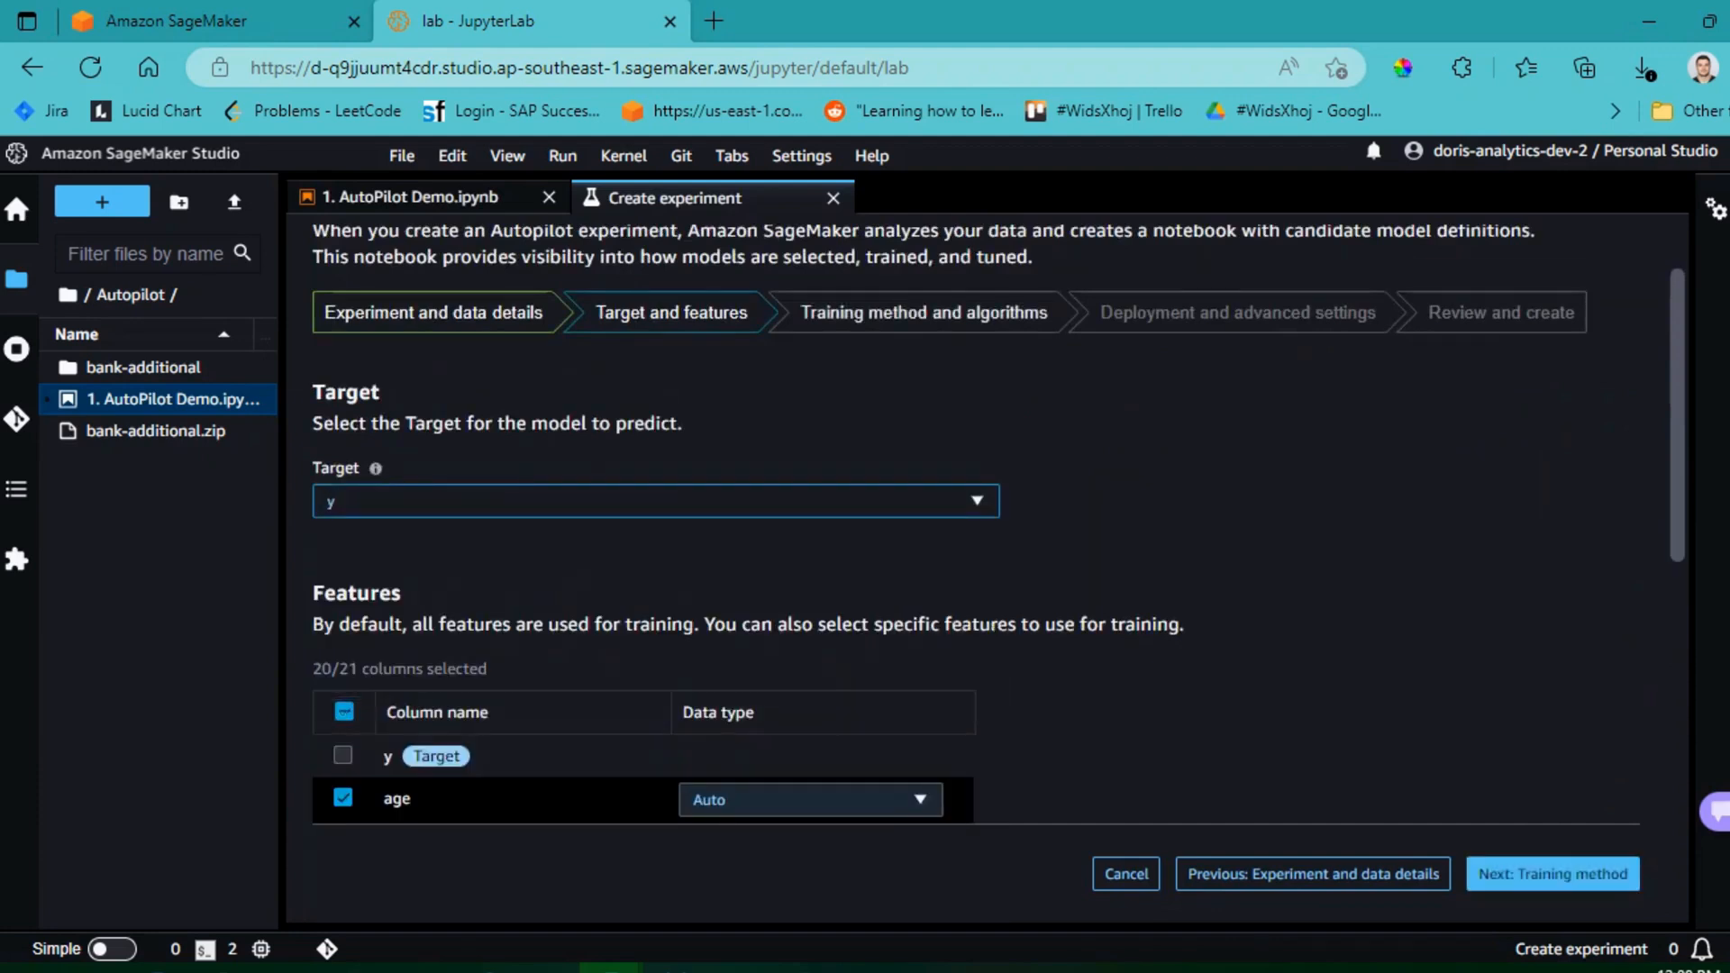
# Step: Check the feature columns, leave them all selected with data type Auto, and continue to the training method
pyautogui.scroll(-1, 999, 524)
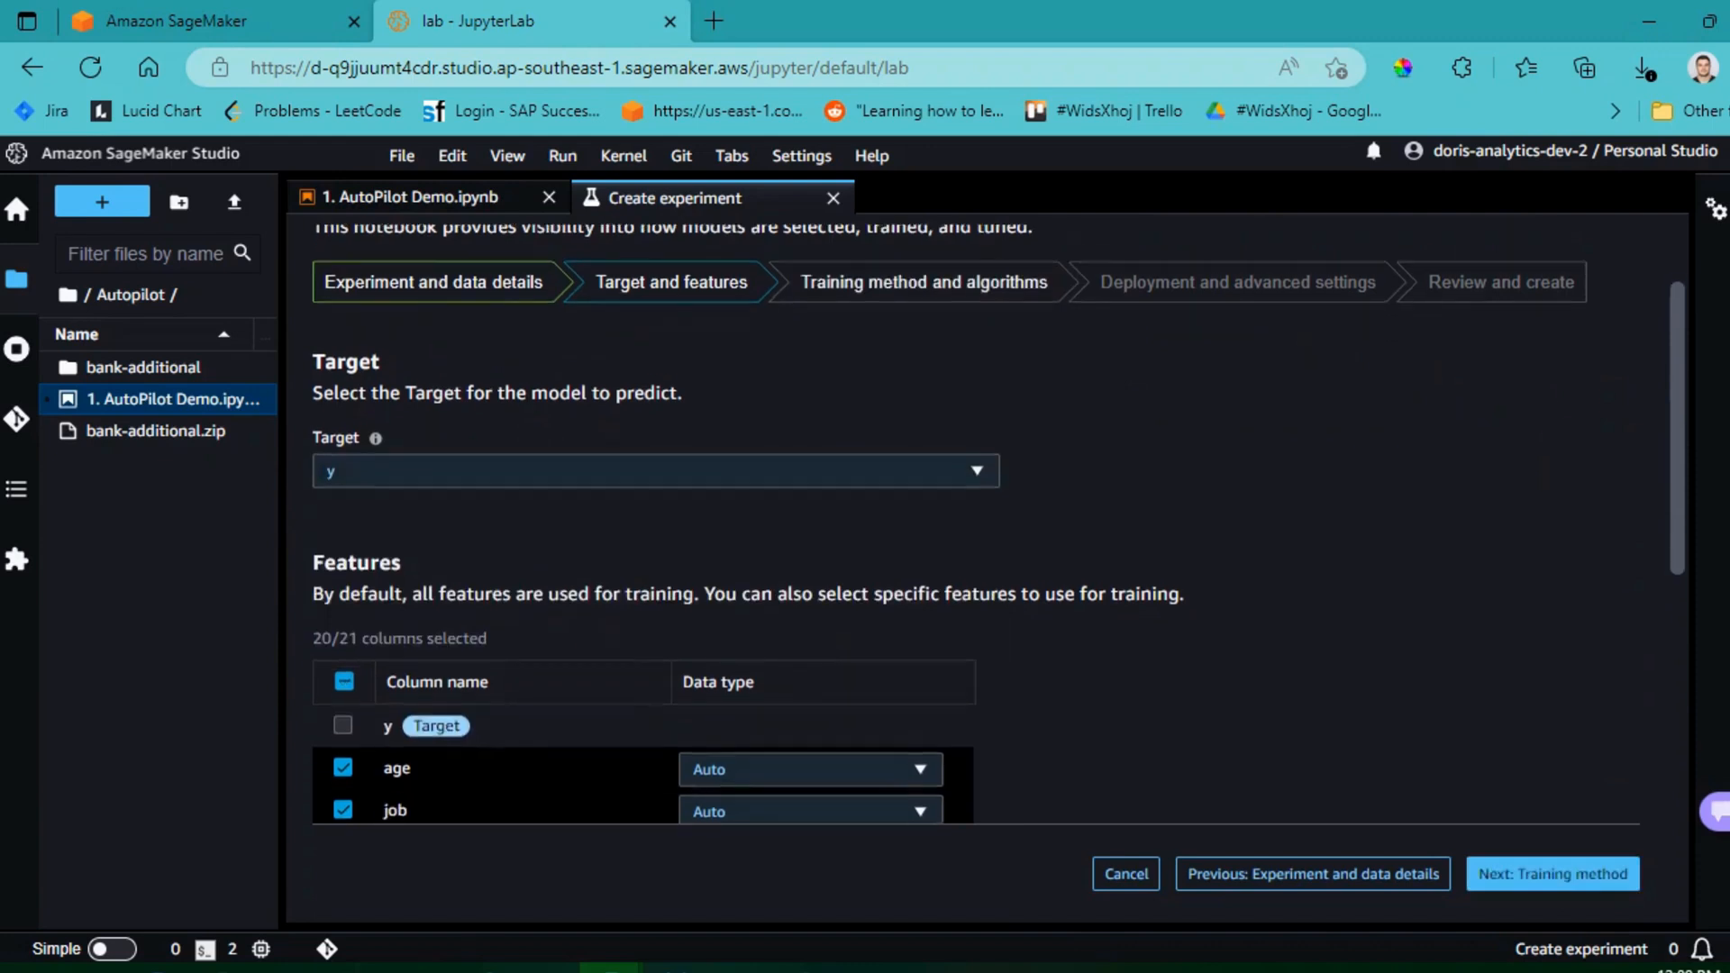
pyautogui.scroll(-4, 998, 524)
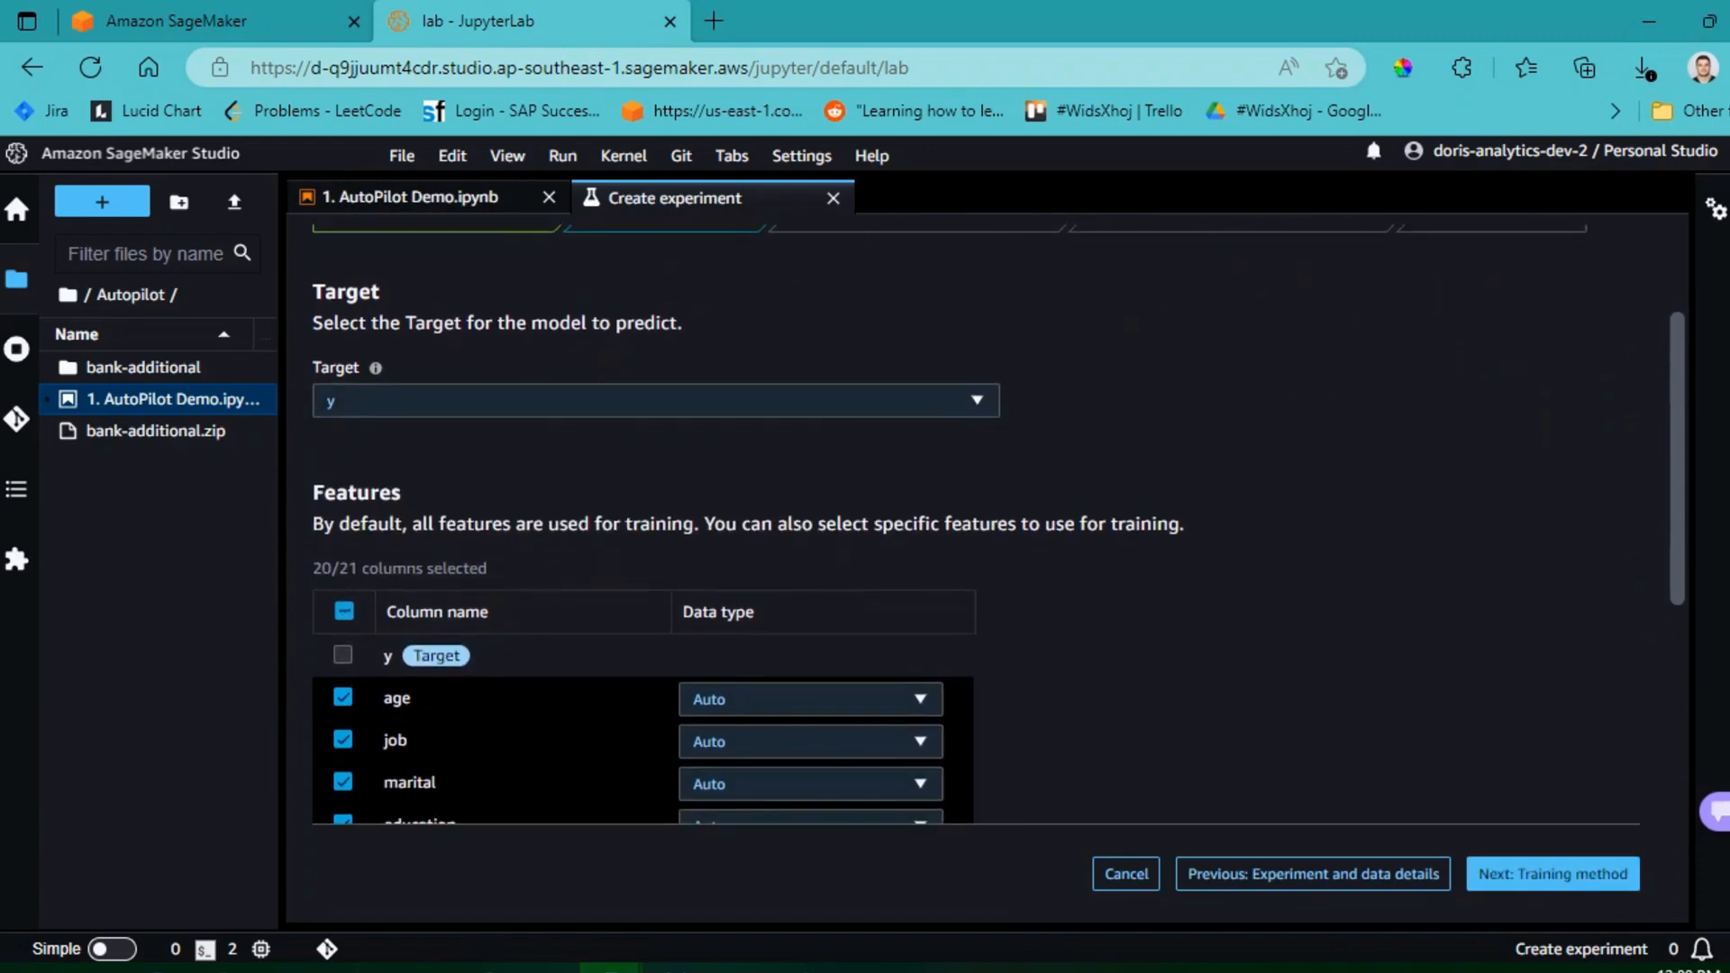
pyautogui.scroll(-1, 998, 524)
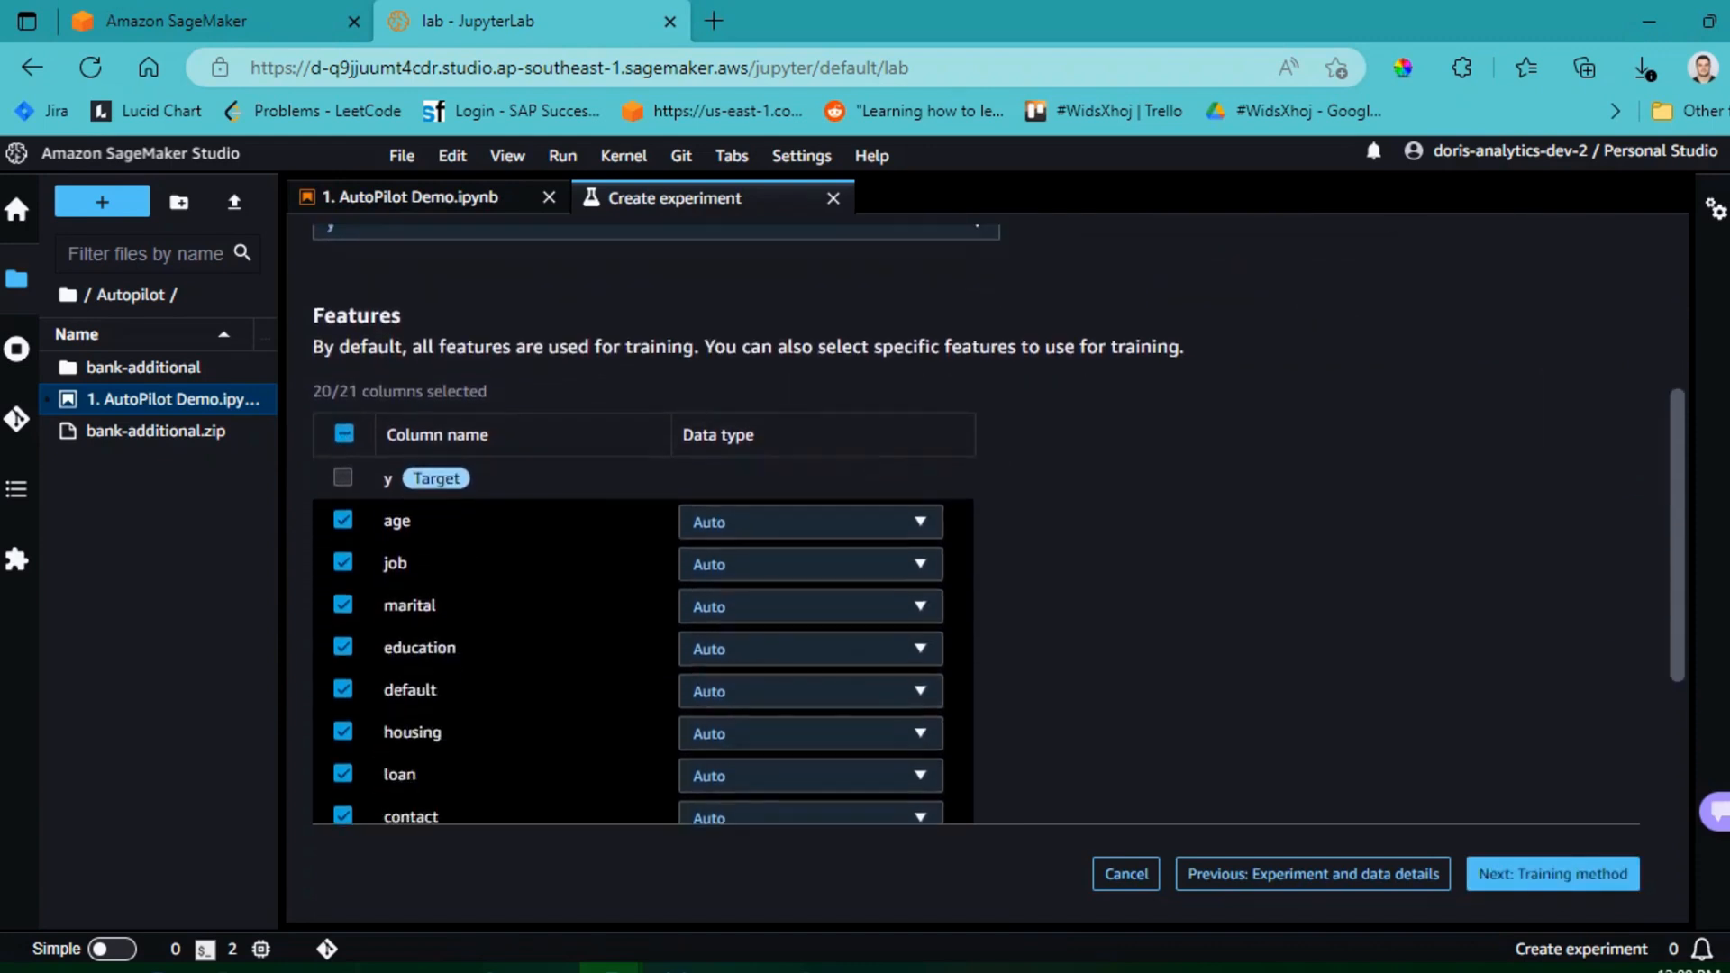
pyautogui.scroll(-1, 998, 524)
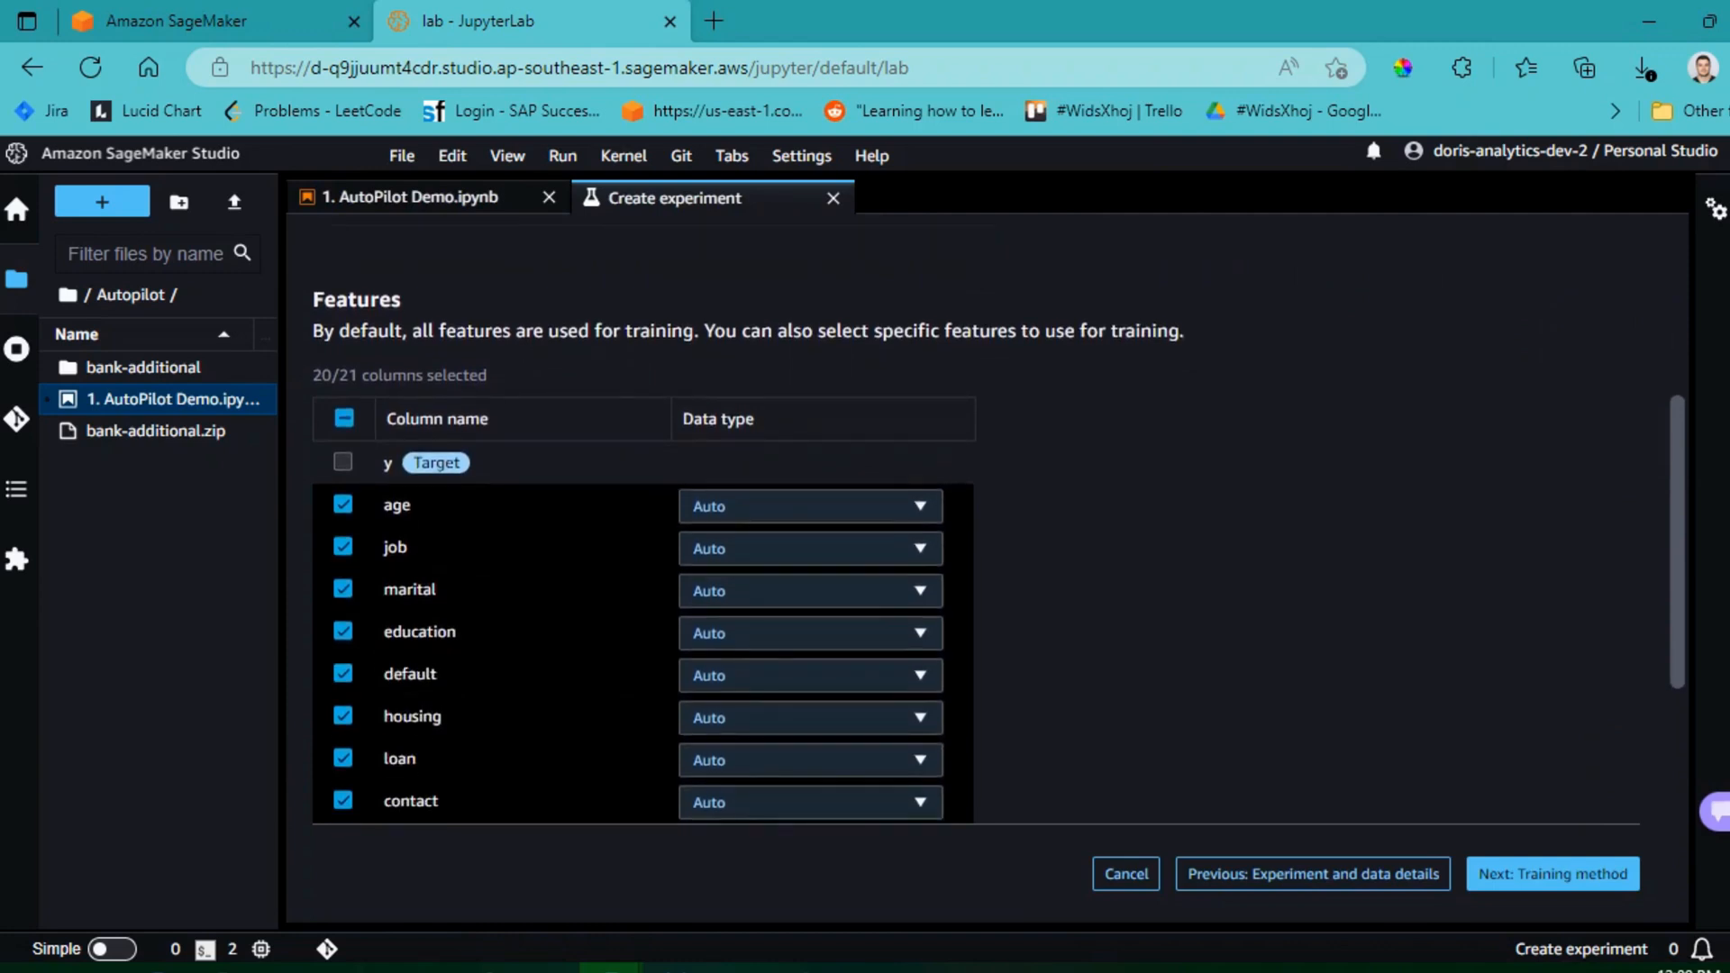
pyautogui.scroll(-10, 998, 524)
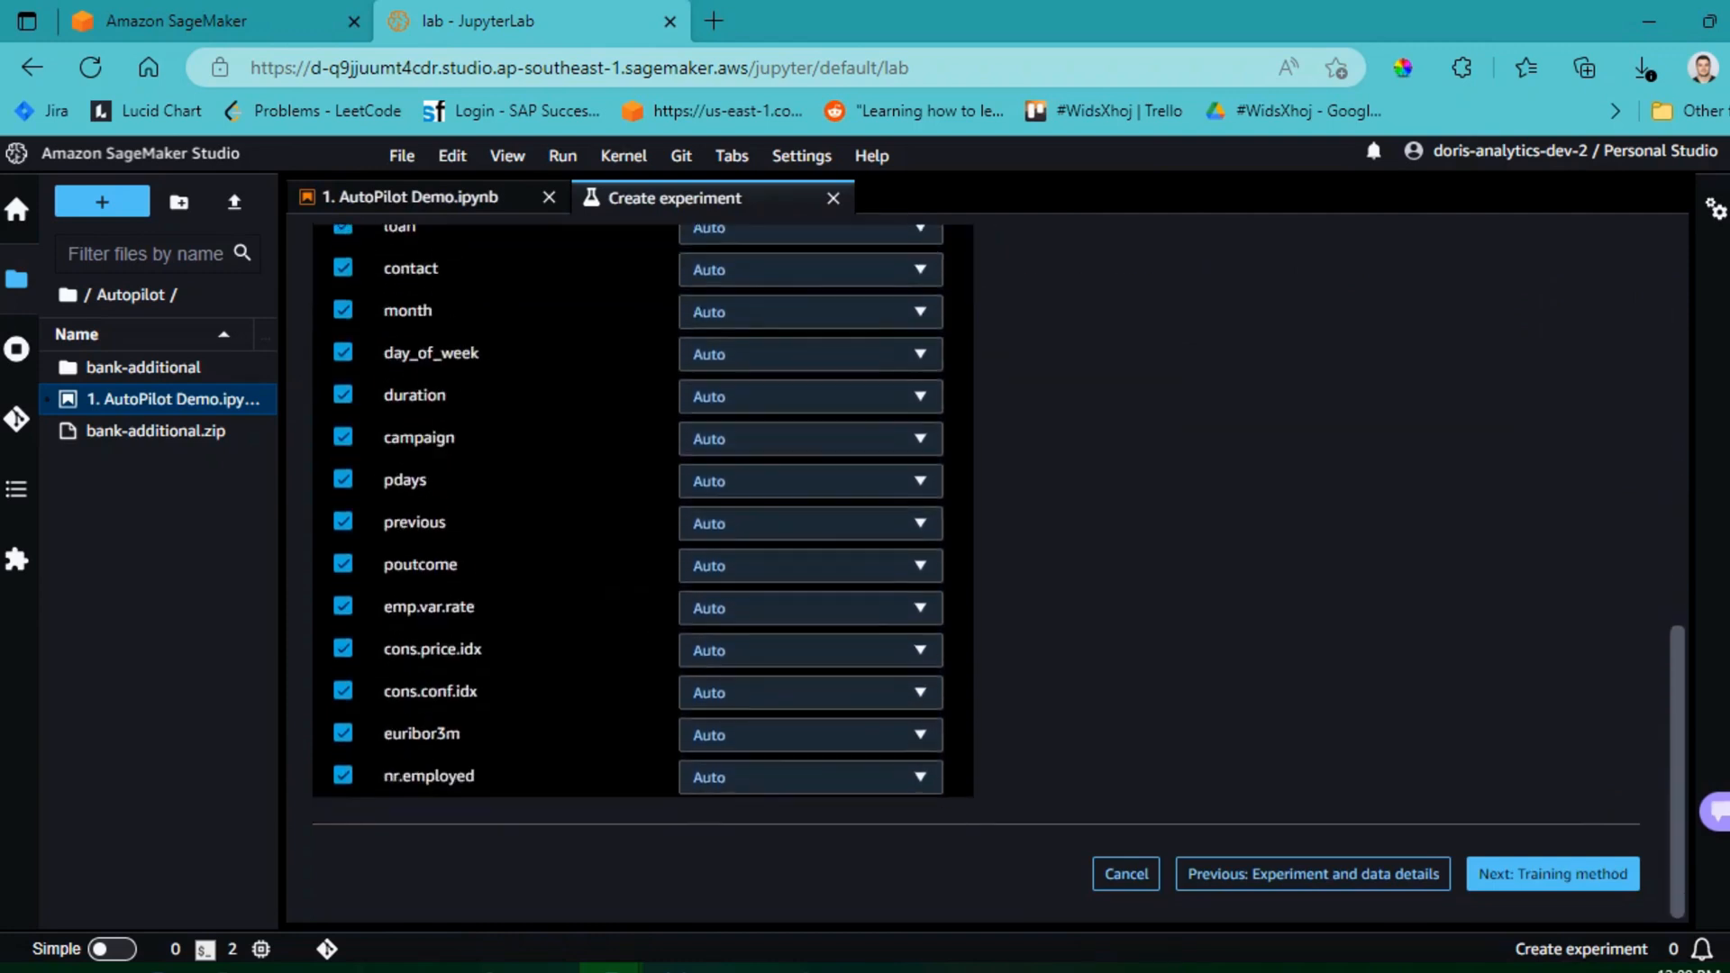
pyautogui.click(1552, 873)
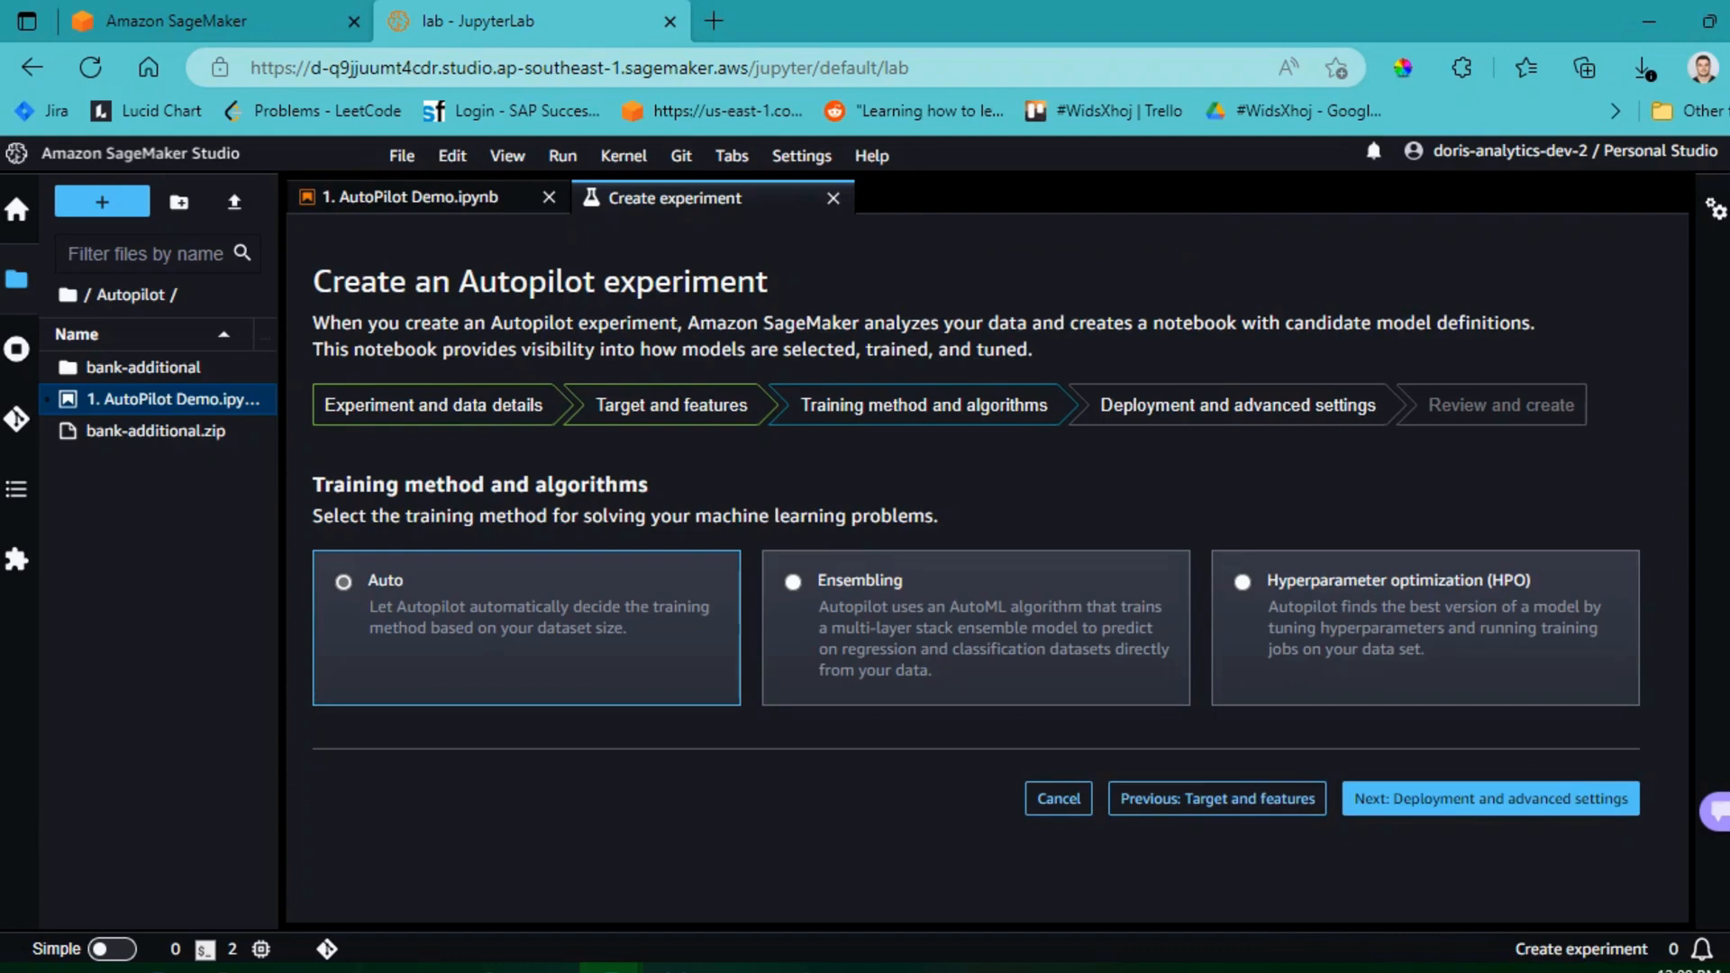
# Step: Accept the Auto training method and name the auto deploy endpoint automl-demo-enpoint in the deployment settings
pyautogui.click(1490, 799)
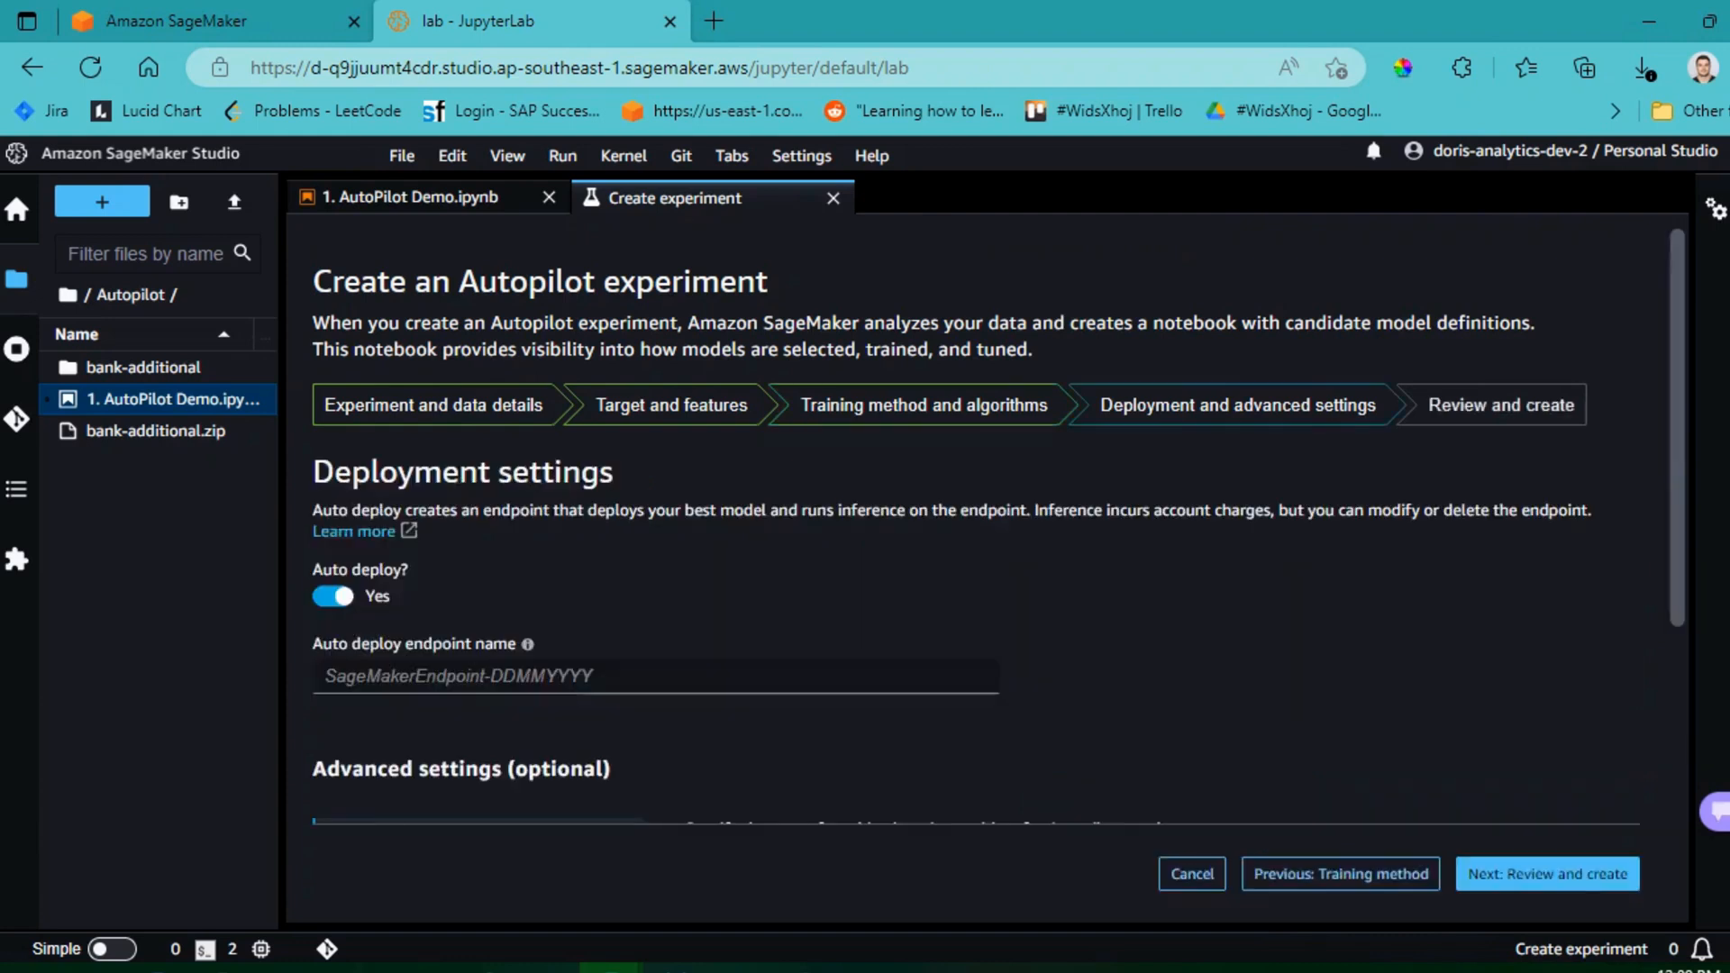
pyautogui.scroll(-2, 998, 525)
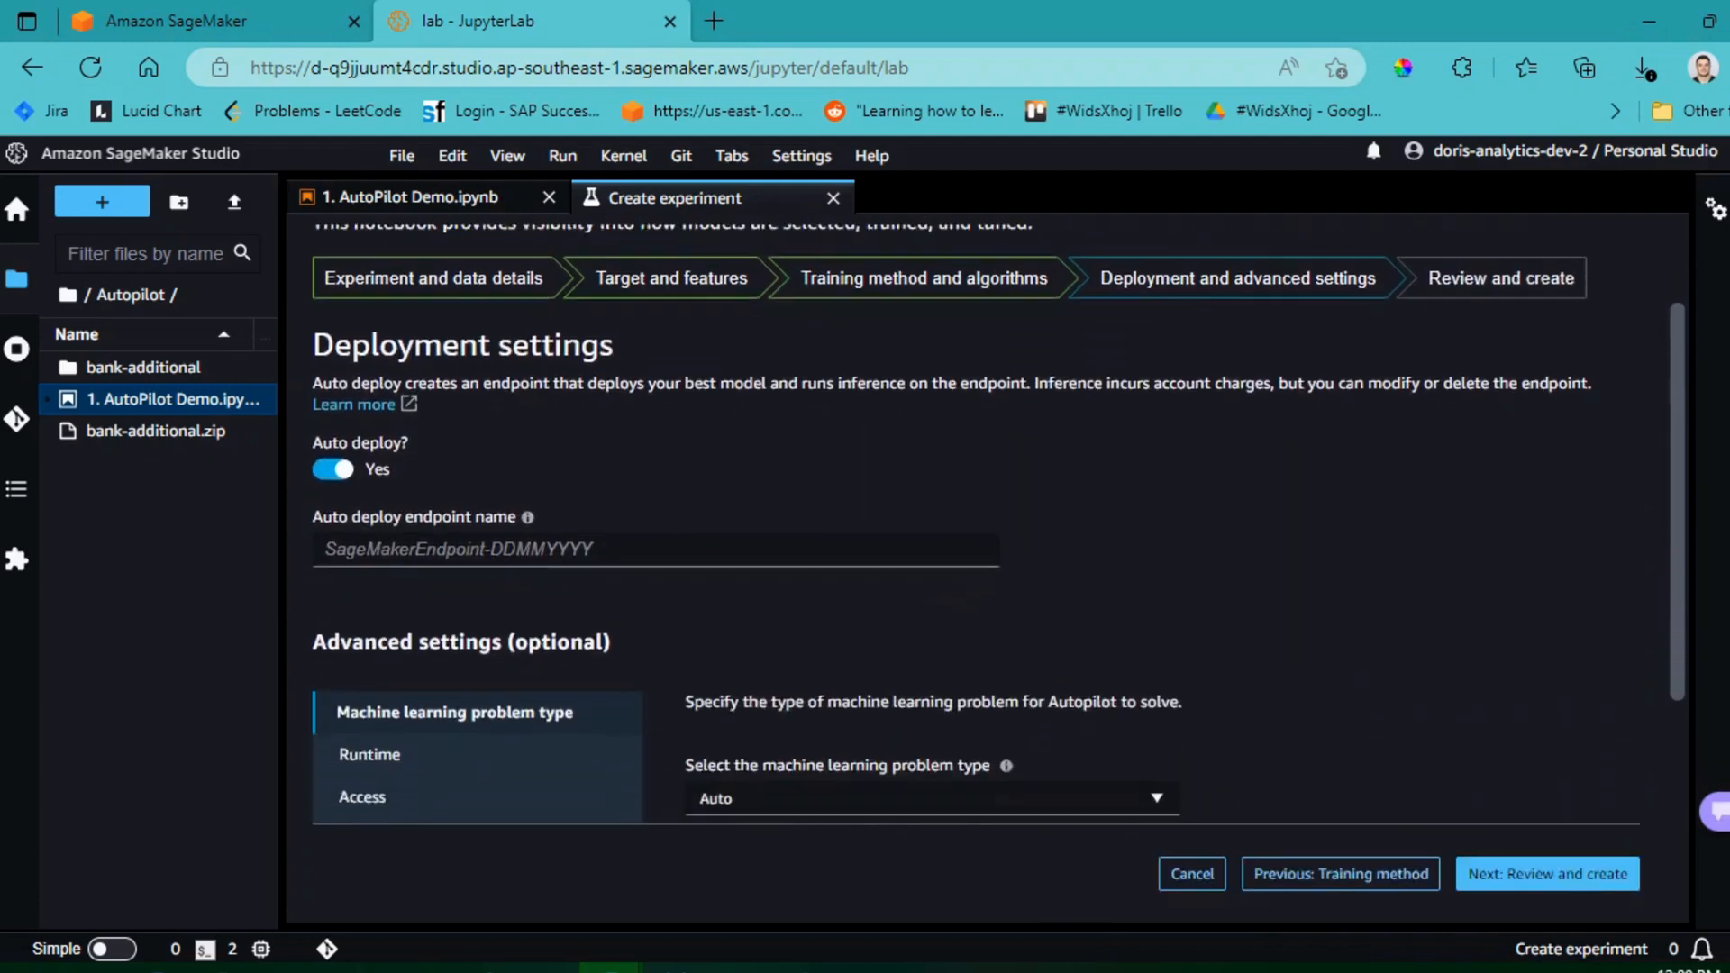
pyautogui.click(656, 549)
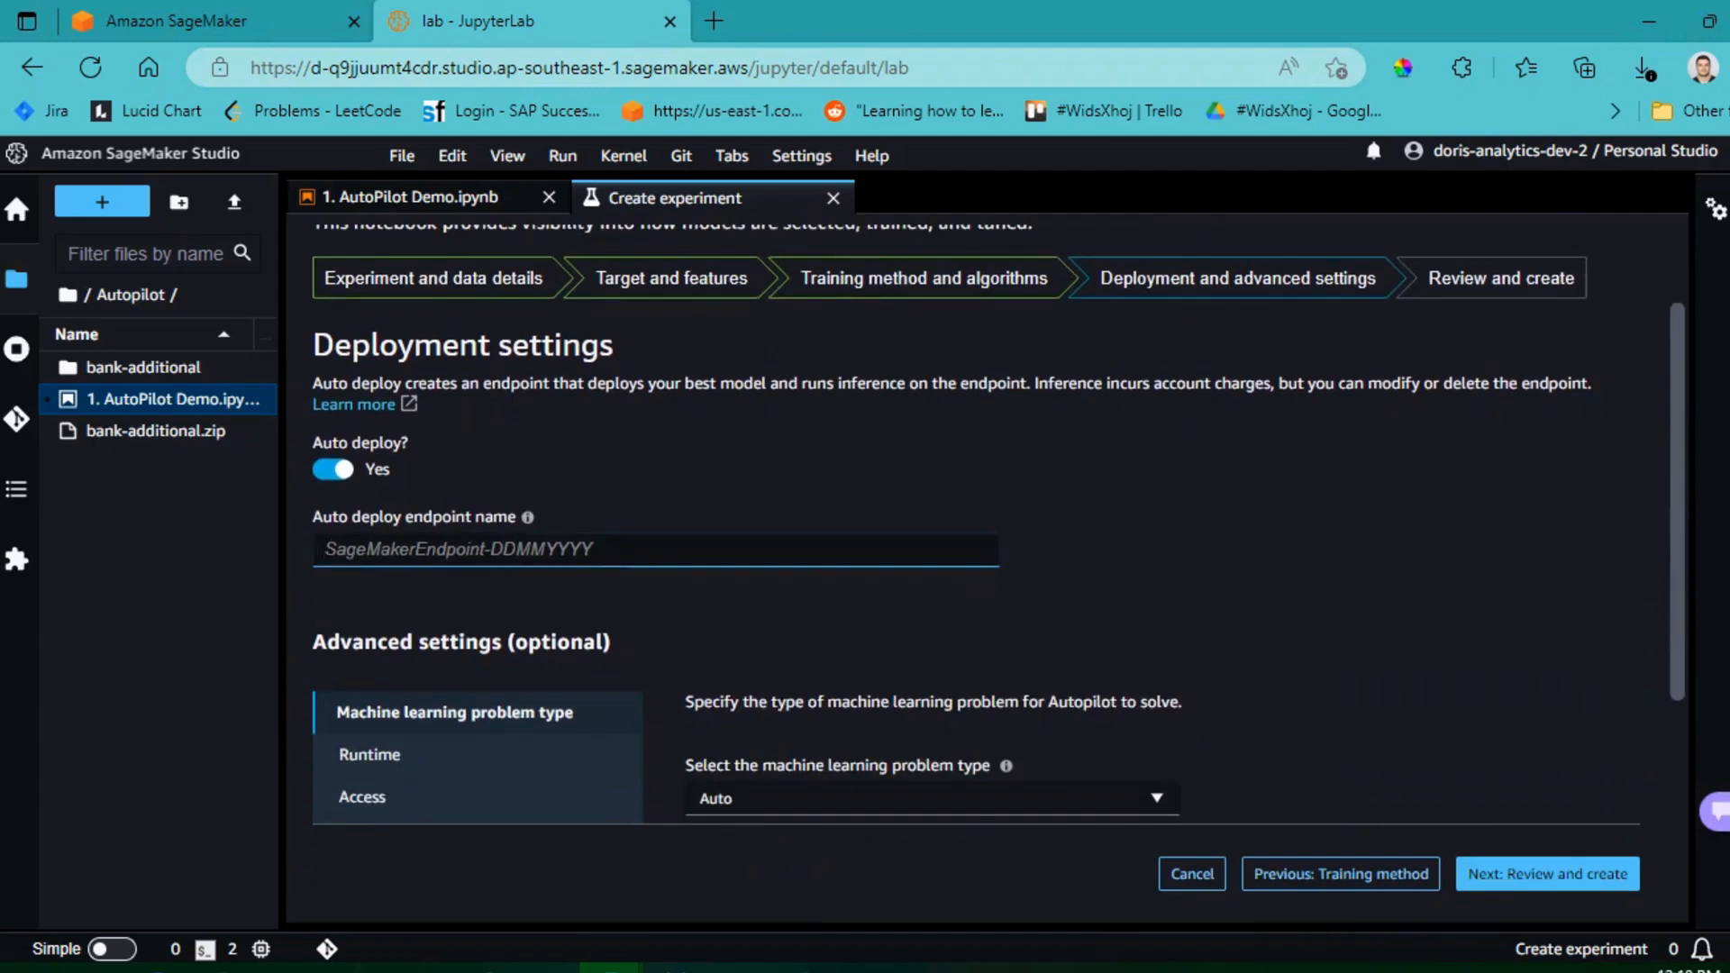
pyautogui.write('automl-demo-enpoint')
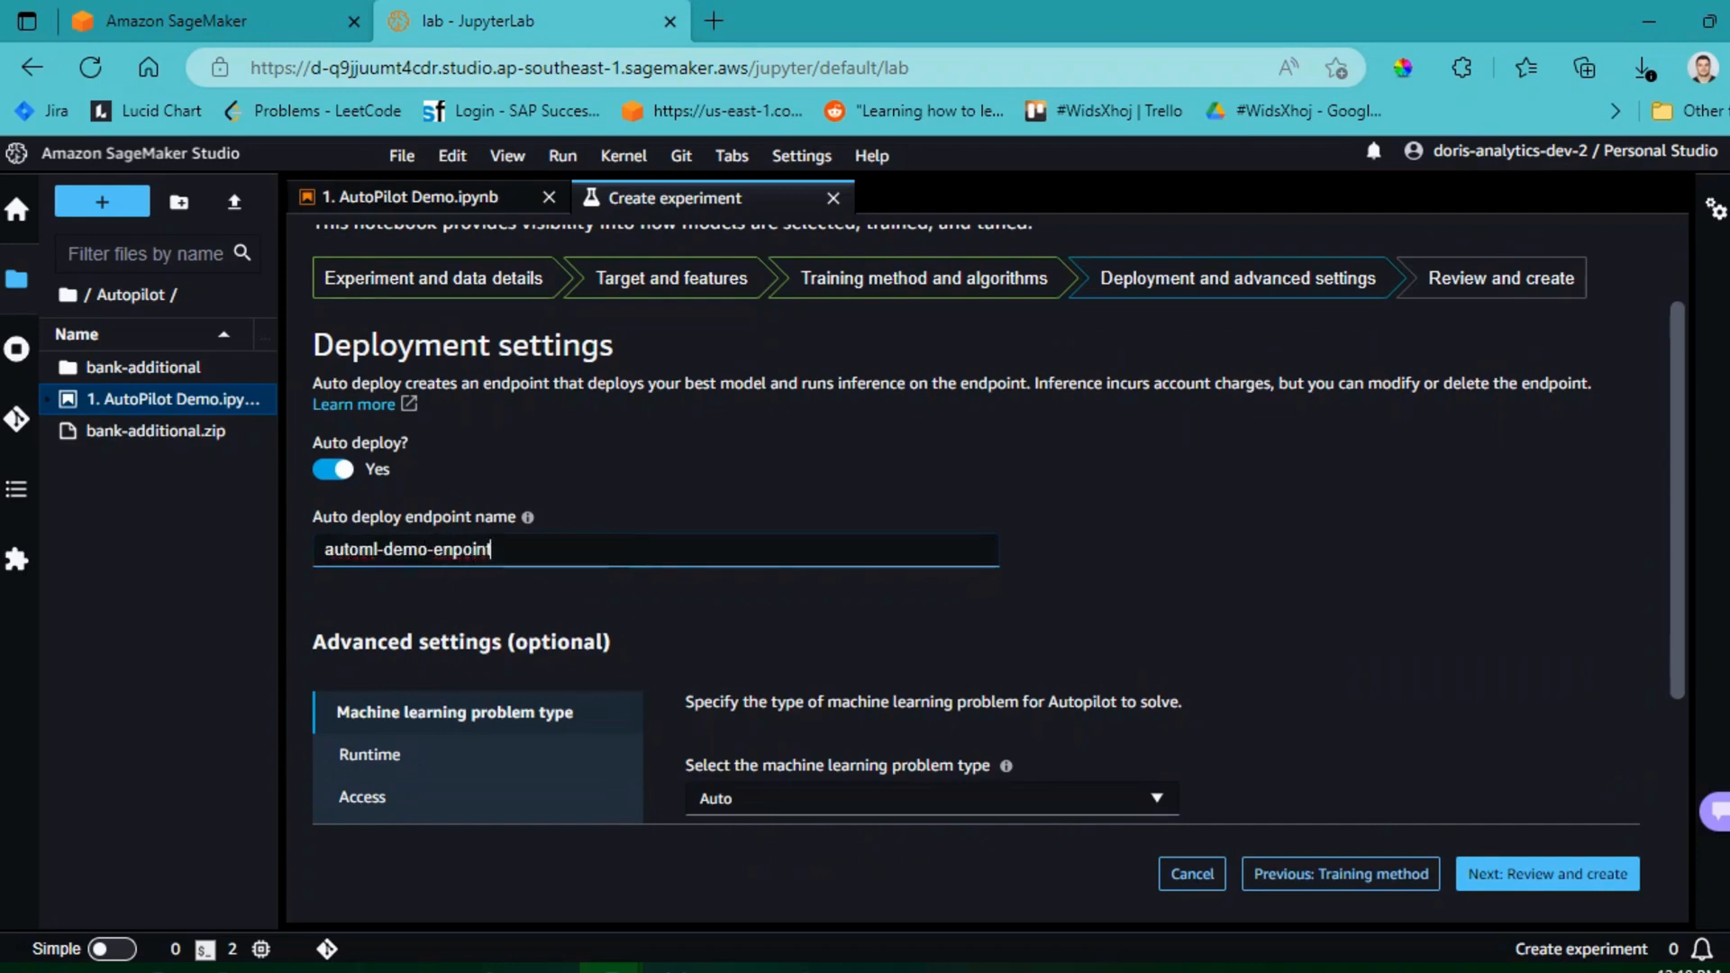
# Step: Look through the machine learning problem types, keep Auto, and continue to the review of the experiment
pyautogui.scroll(-3, 976, 540)
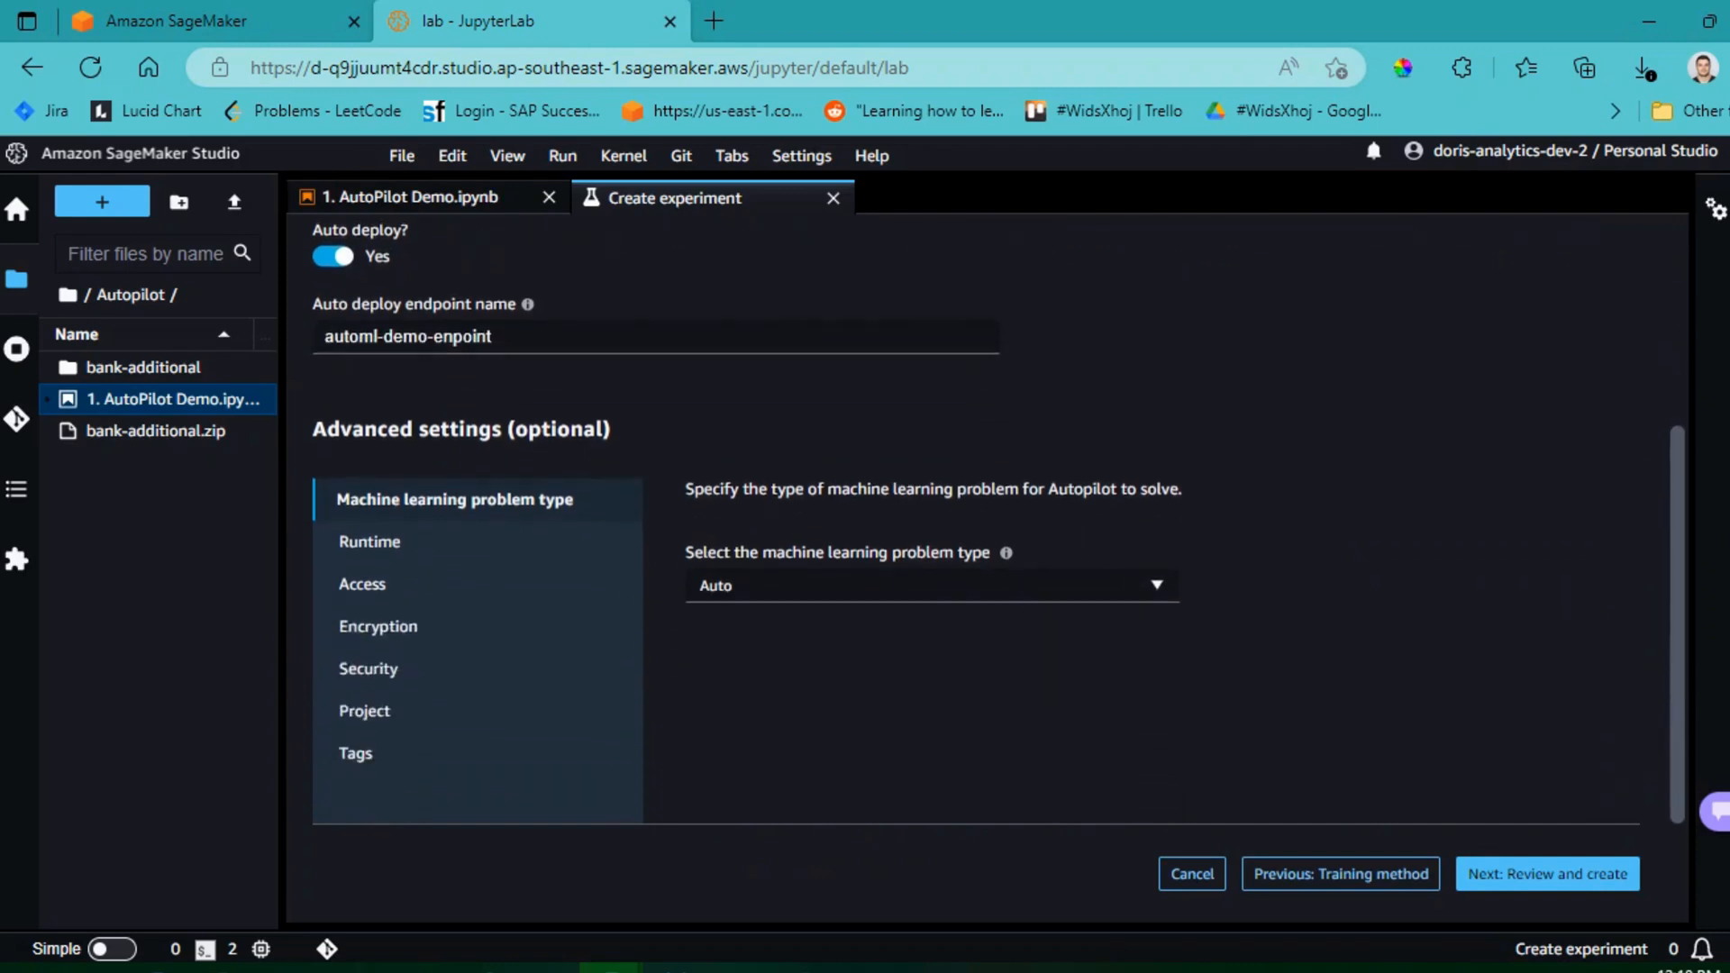
pyautogui.click(932, 586)
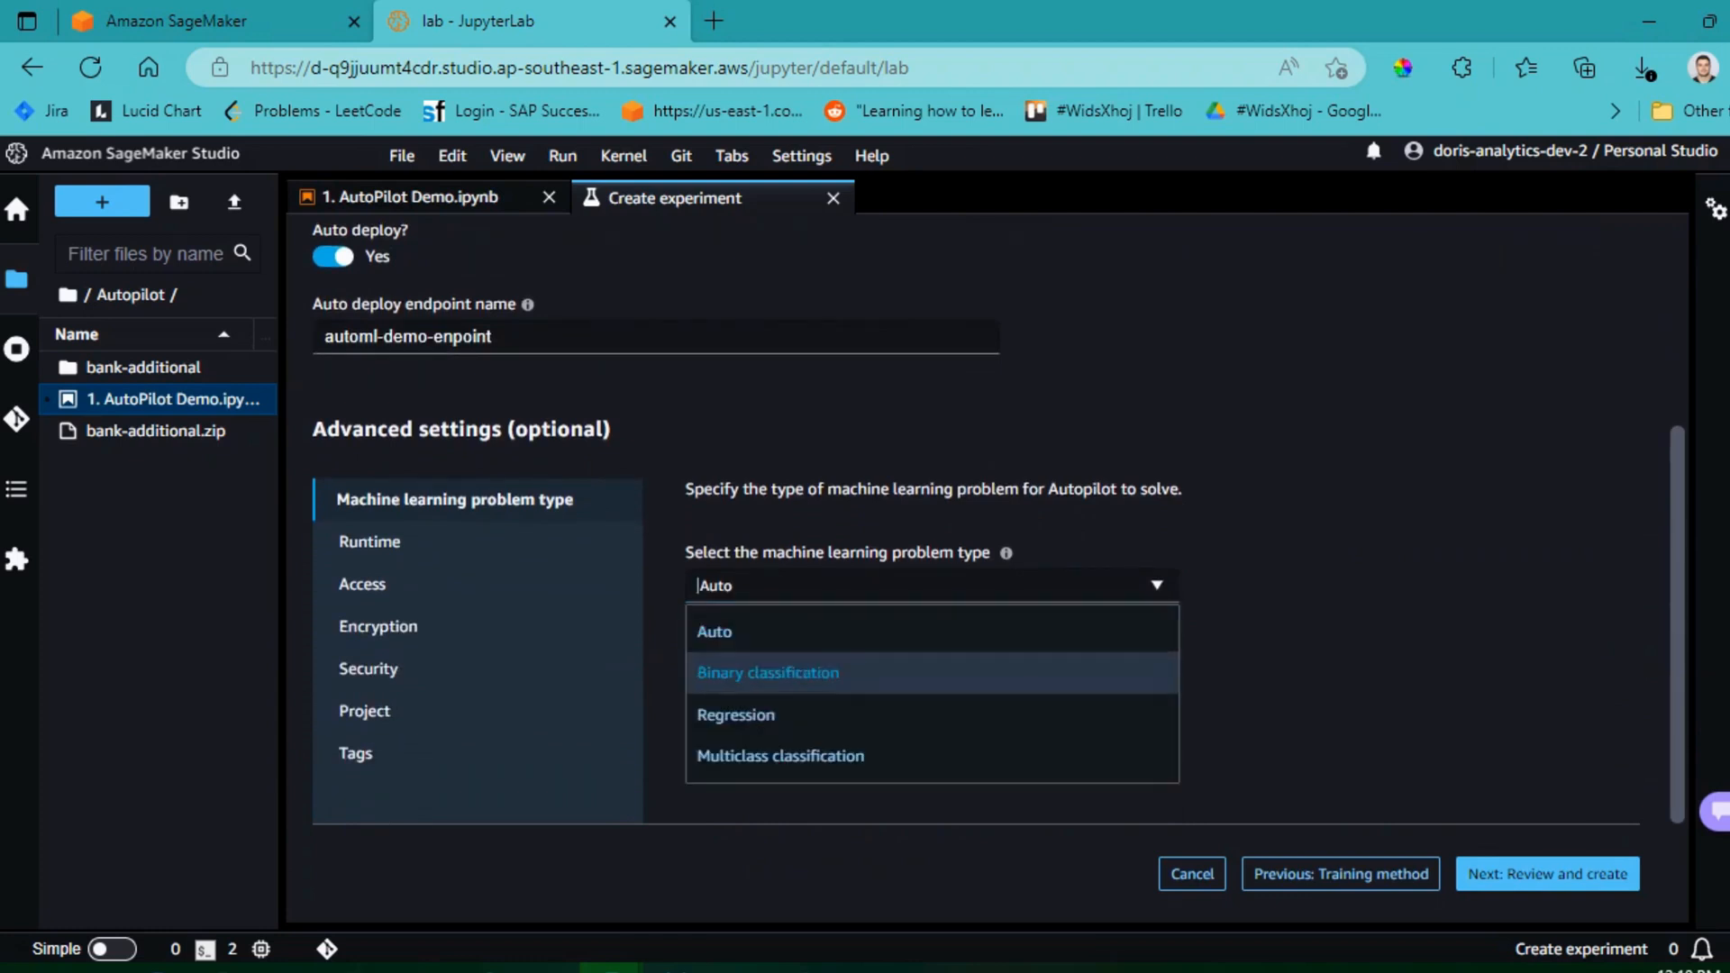
pyautogui.press('Up')
pyautogui.press('Down')
pyautogui.press('Down')
pyautogui.press('Down')
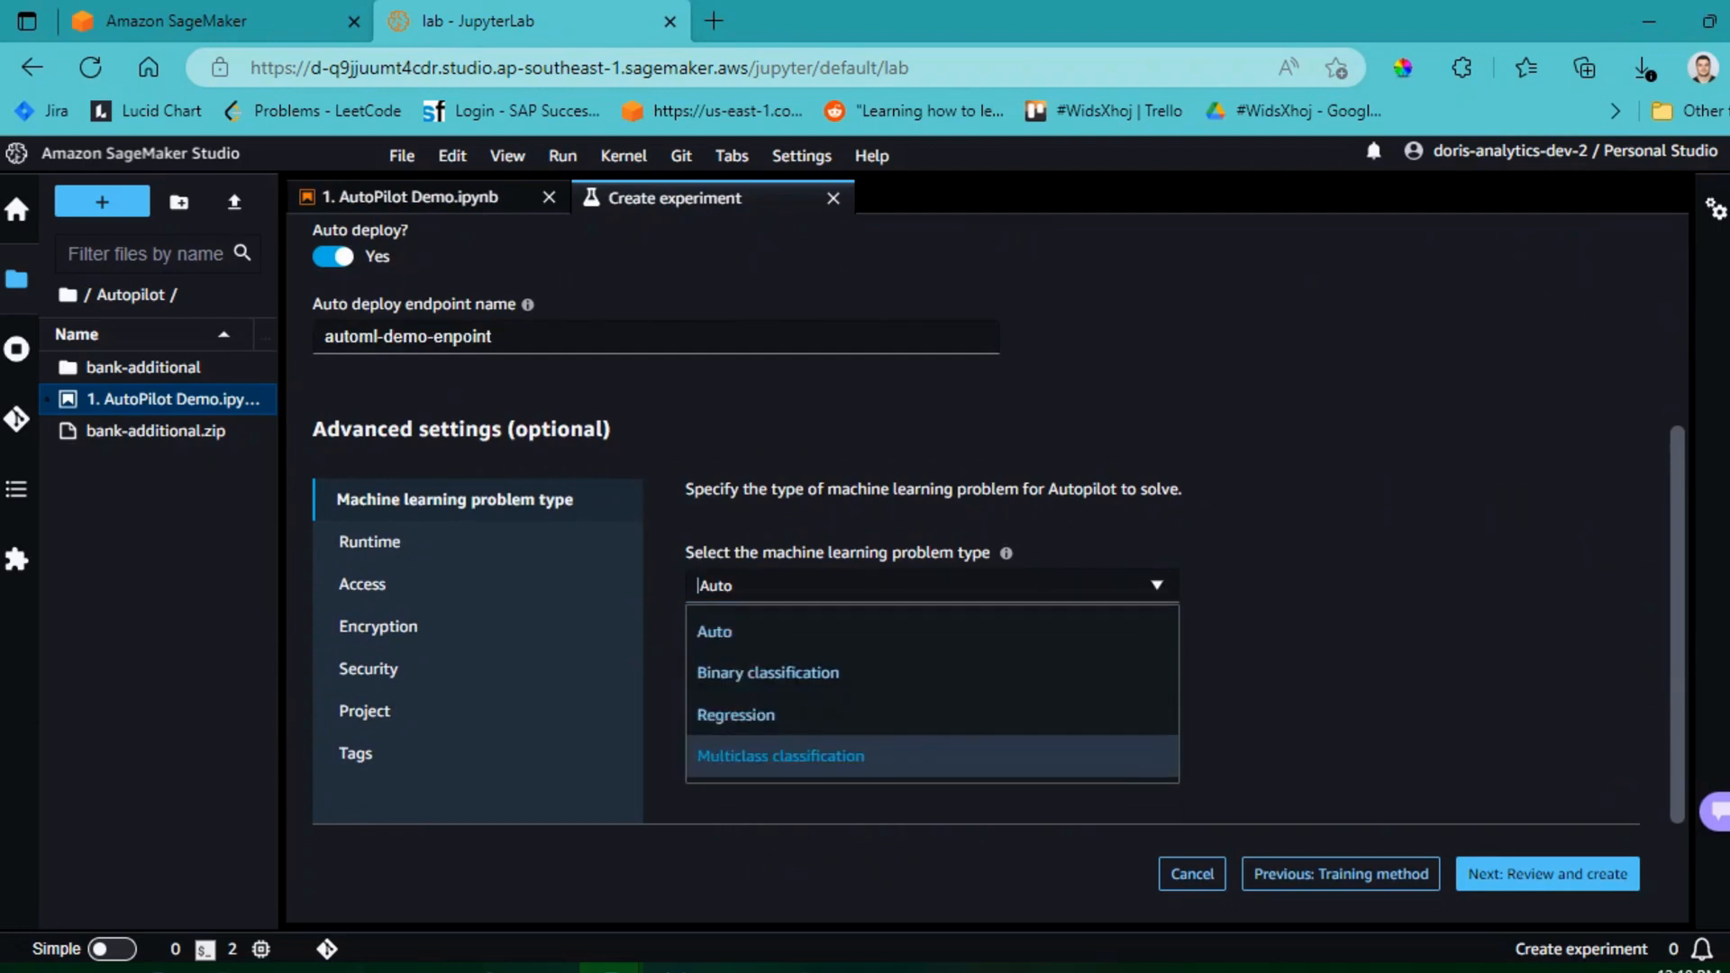
pyautogui.press('Down')
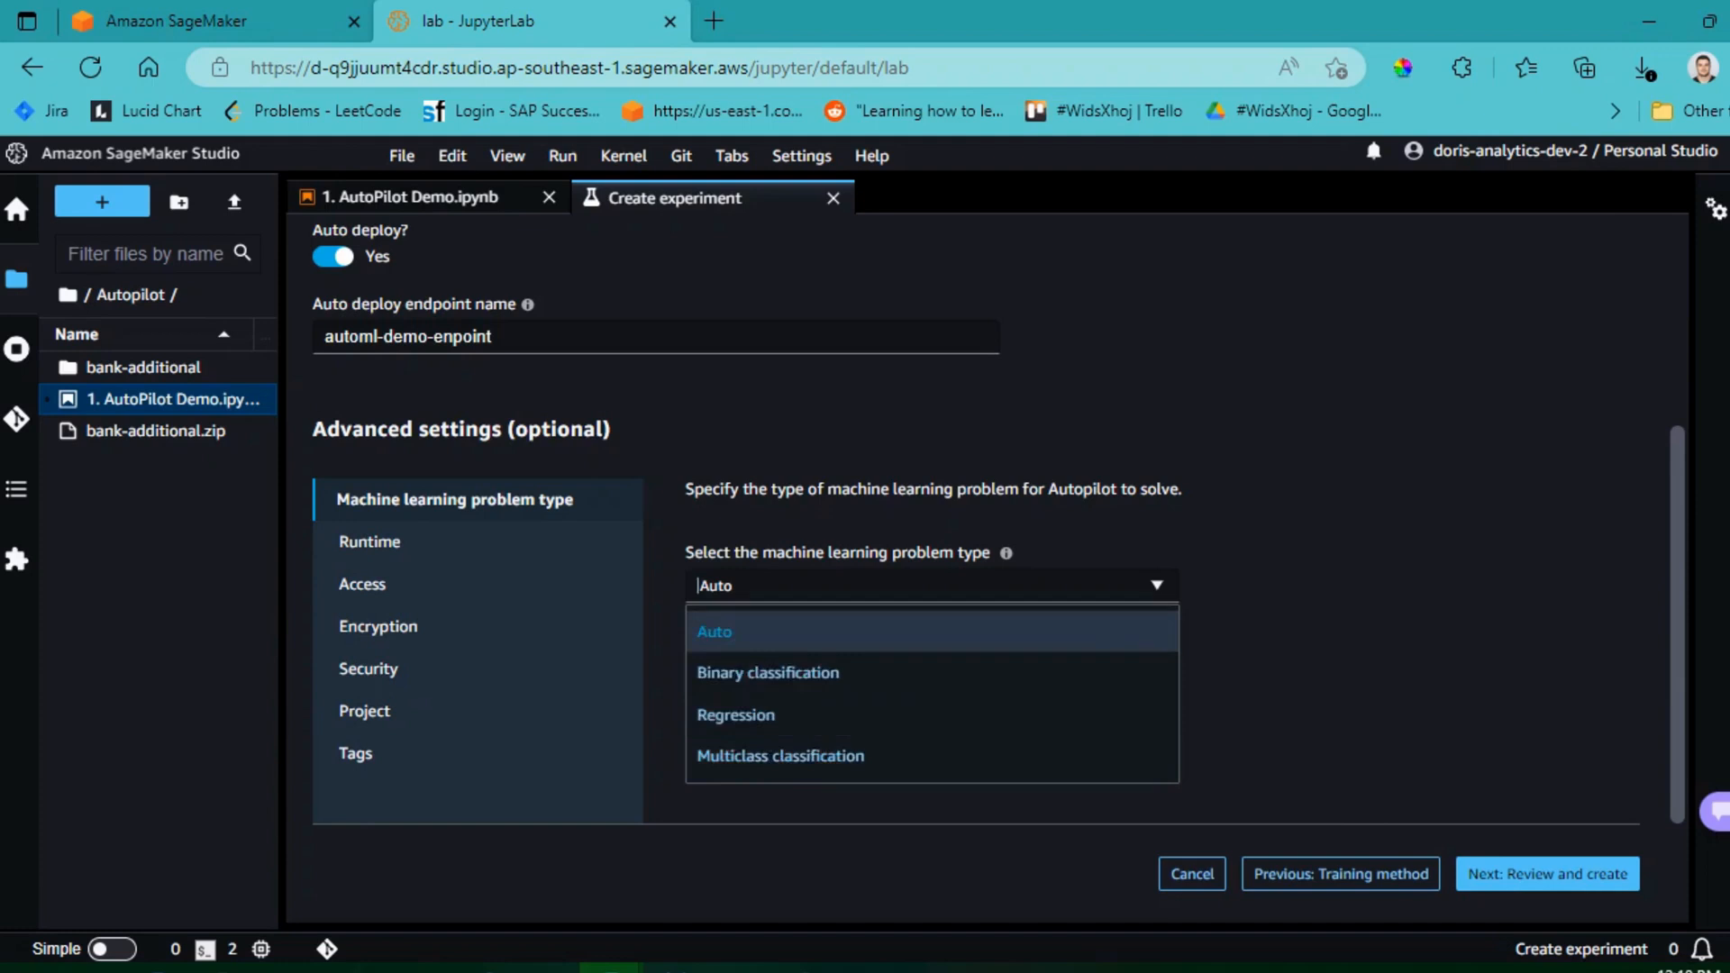
pyautogui.press('Return')
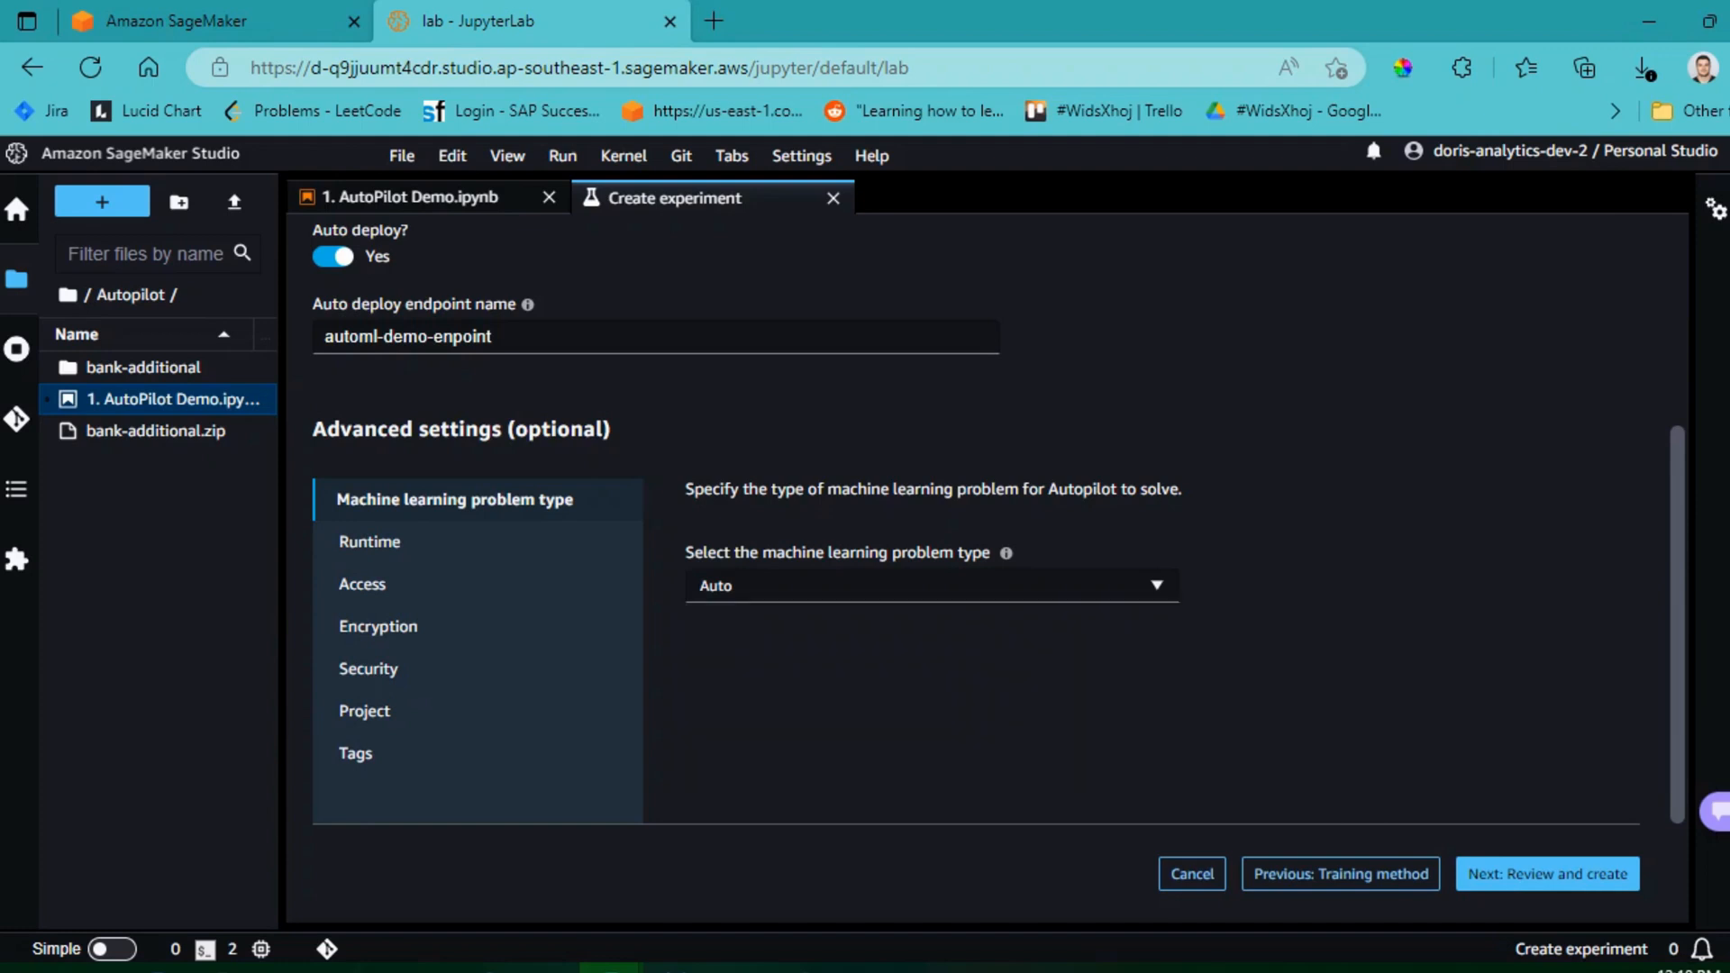
pyautogui.scroll(-2, 991, 527)
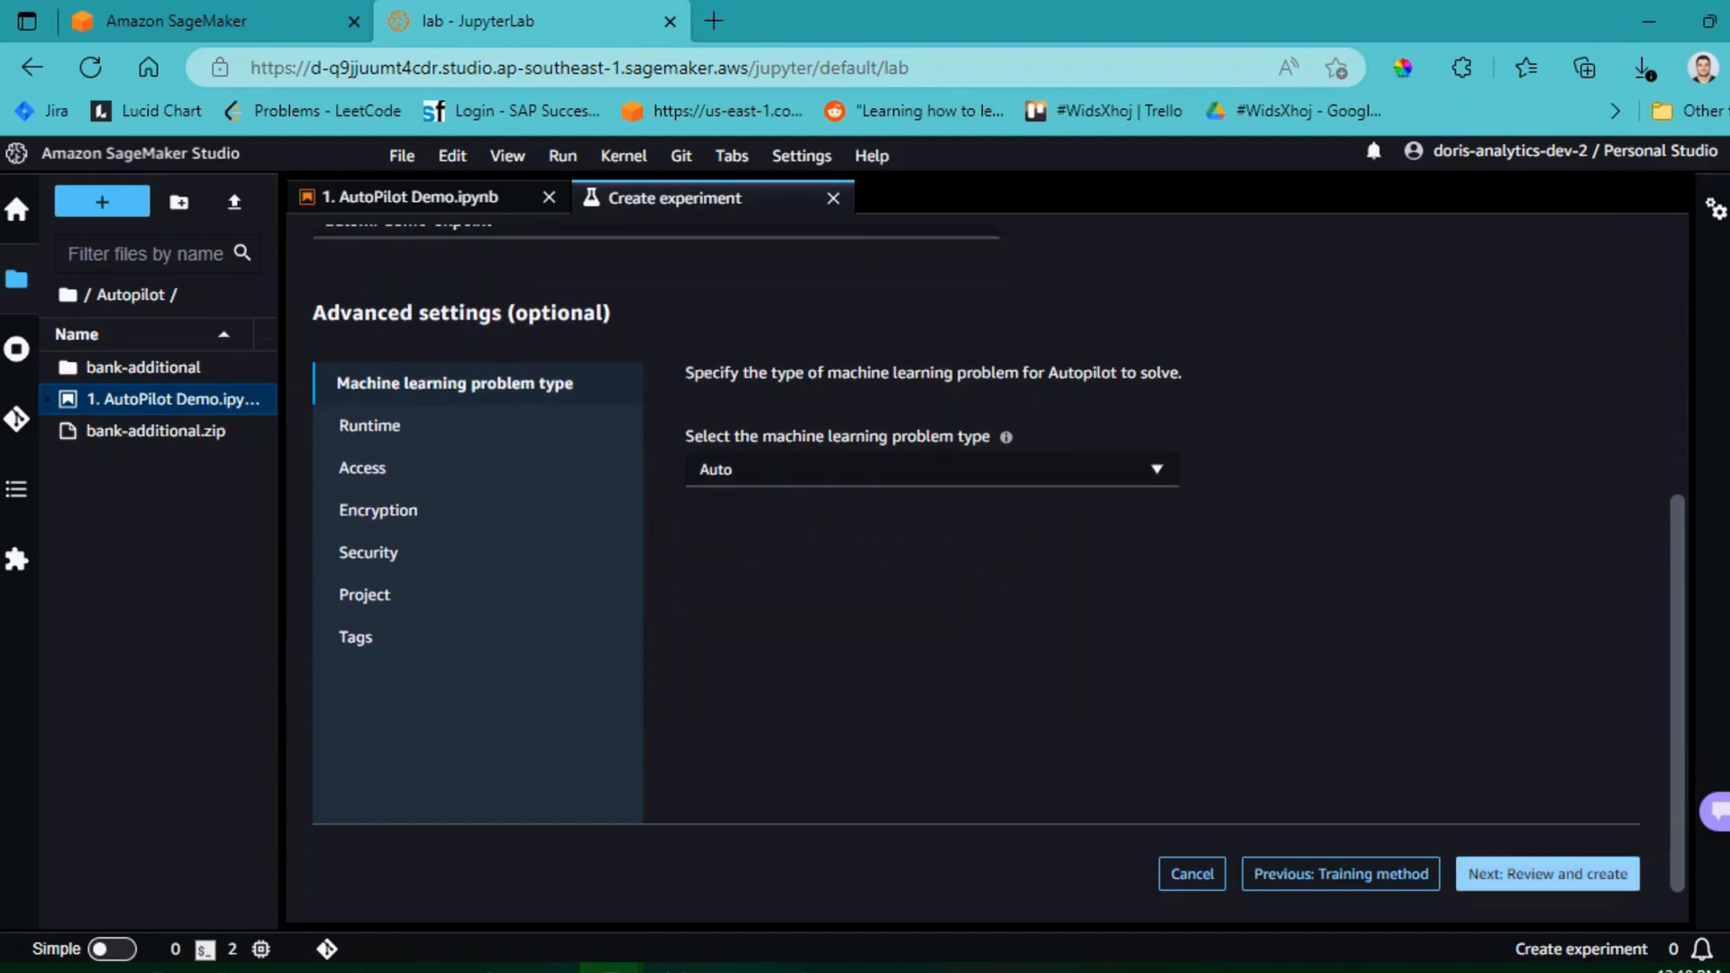
pyautogui.click(1546, 874)
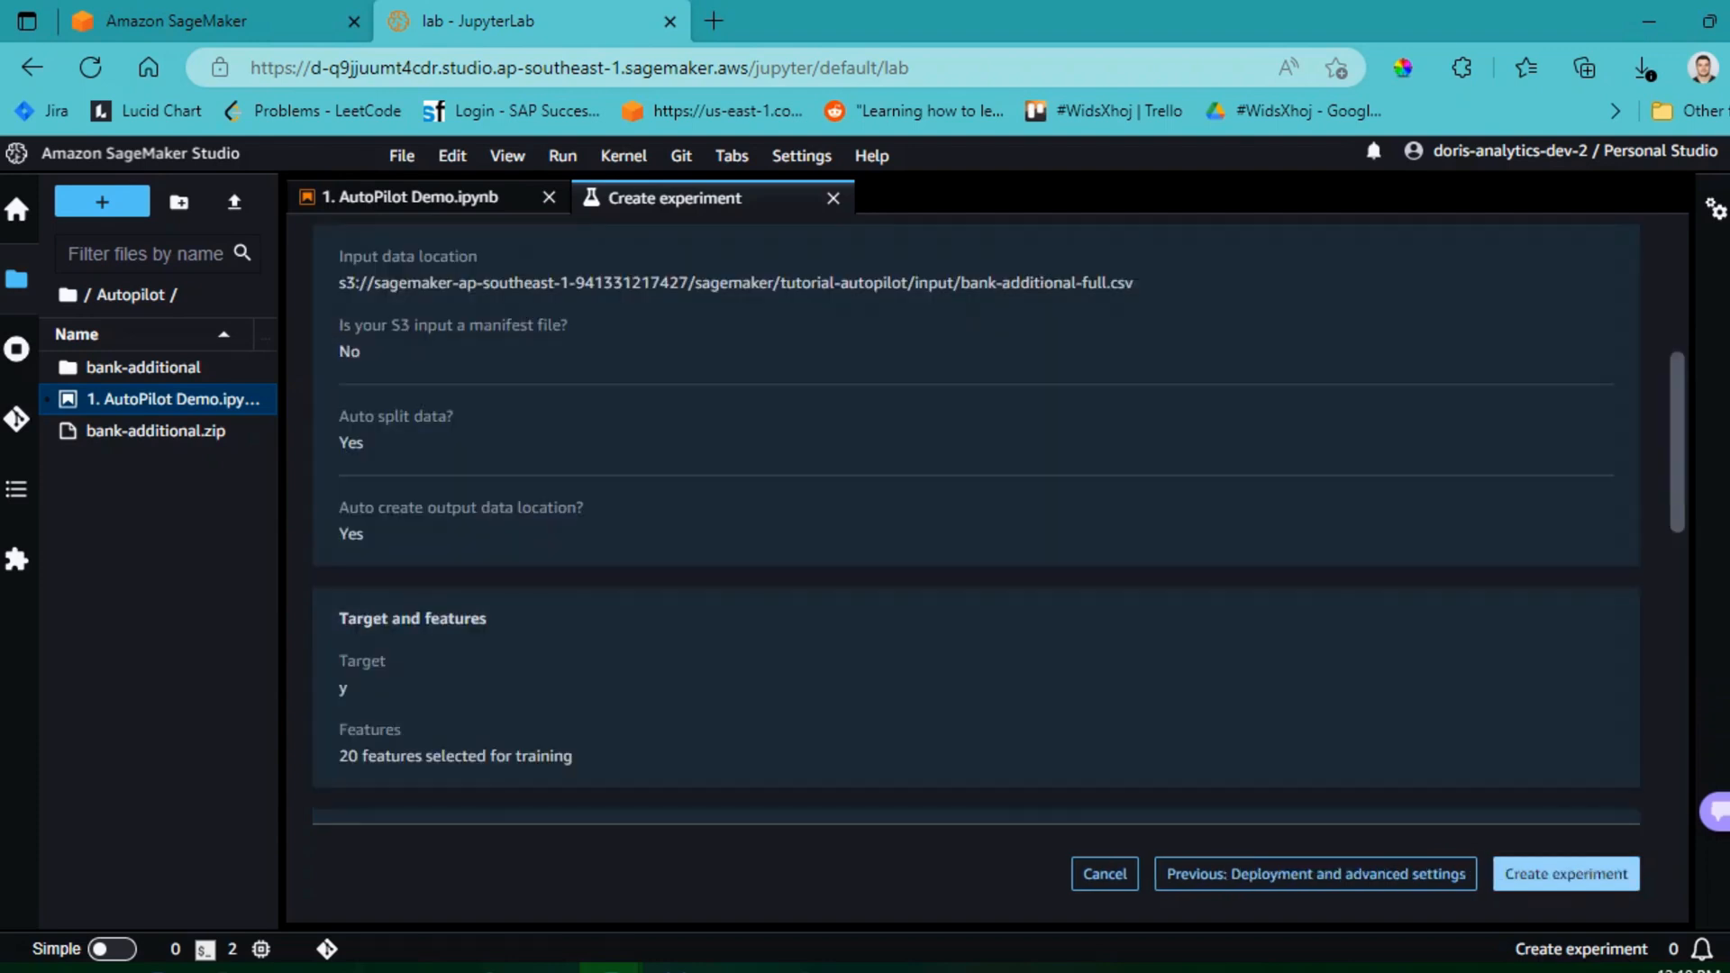
# Step: Review the experiment's configuration from its data details through the advanced settings and create the experiment
pyautogui.scroll(5, 991, 532)
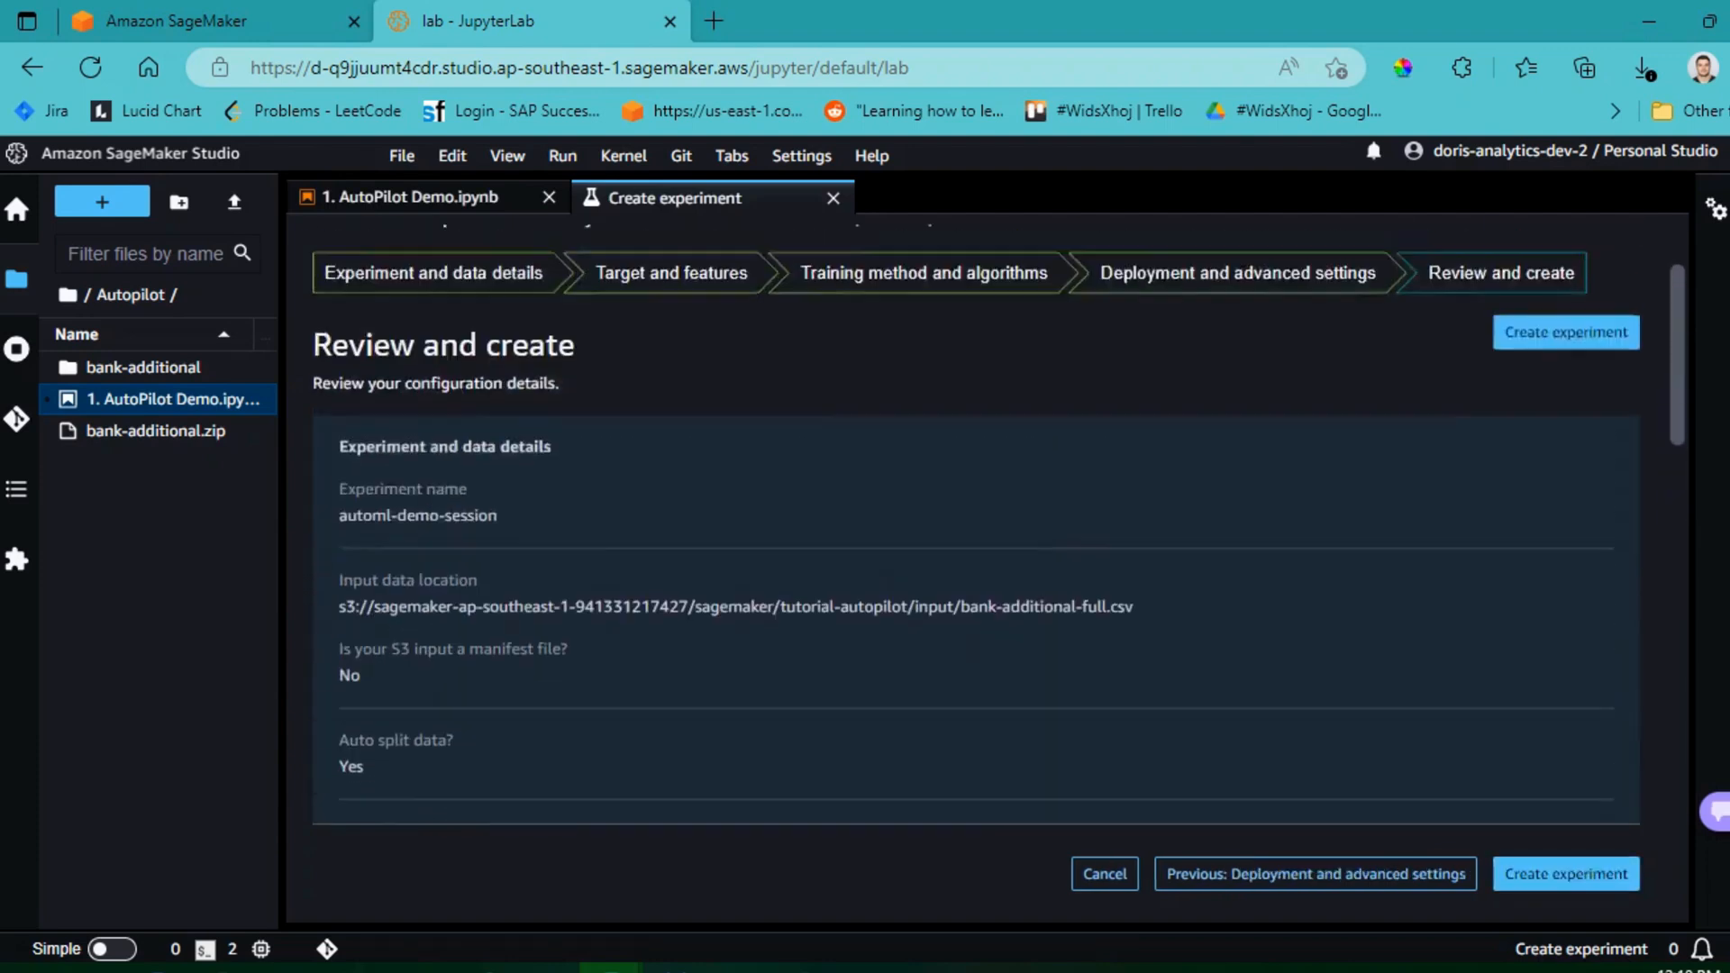
pyautogui.scroll(-1, 991, 531)
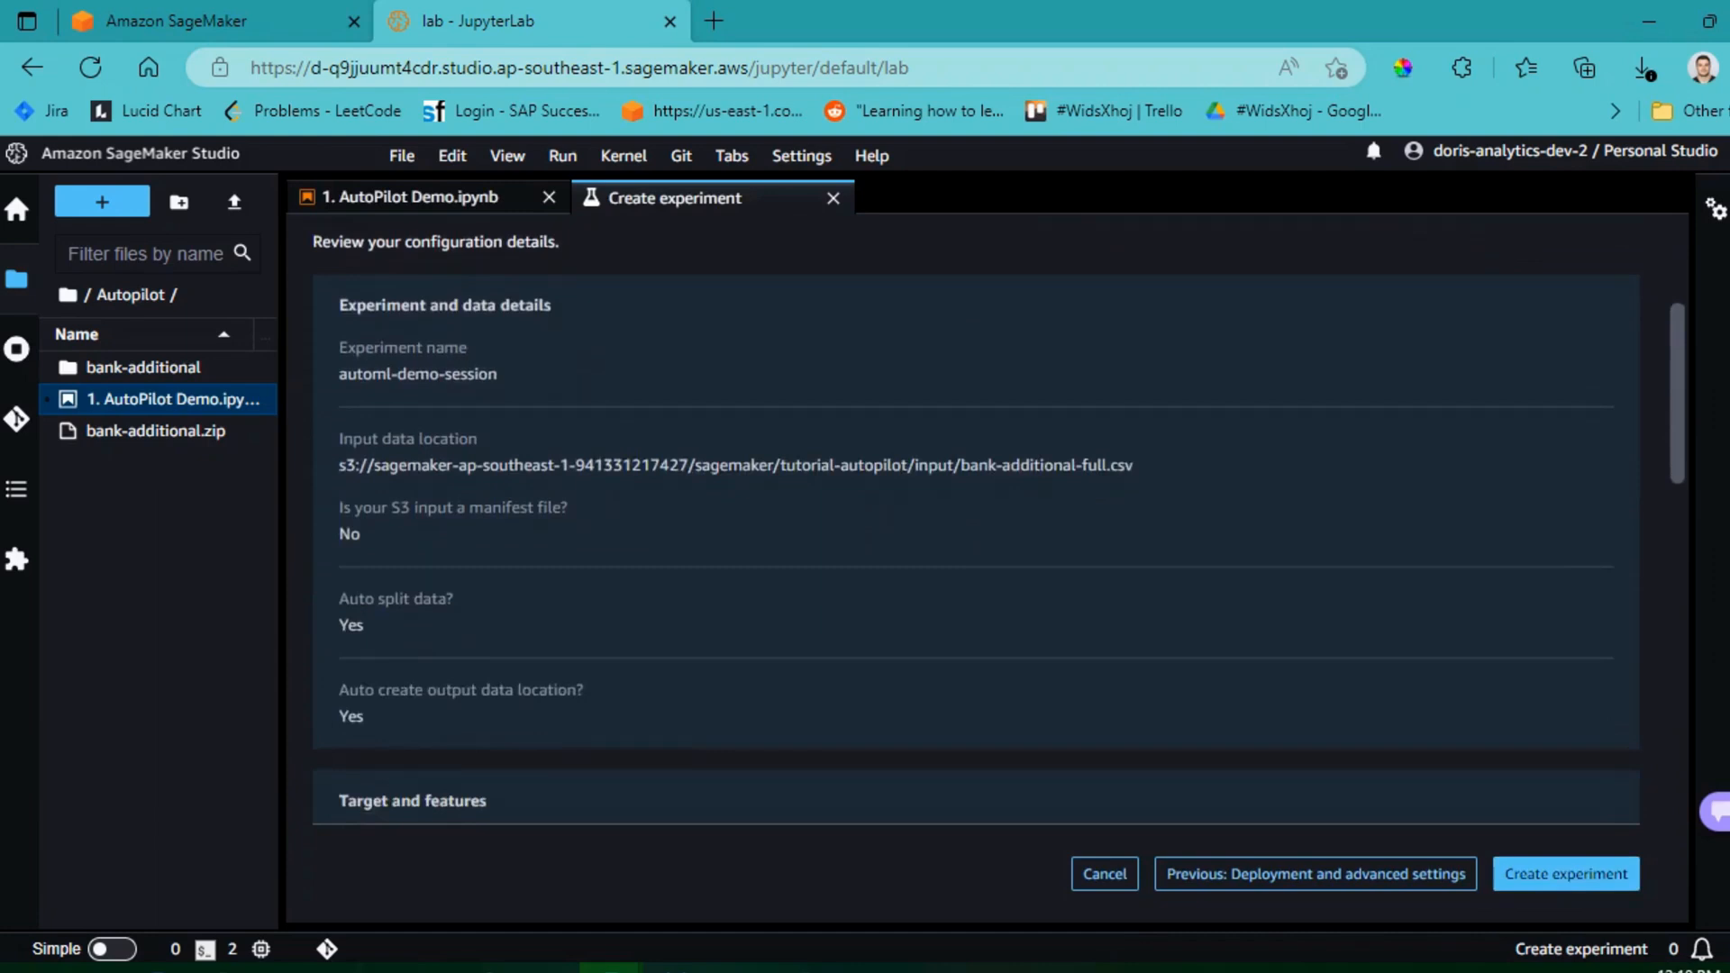
pyautogui.scroll(-2, 991, 531)
pyautogui.scroll(-1, 990, 531)
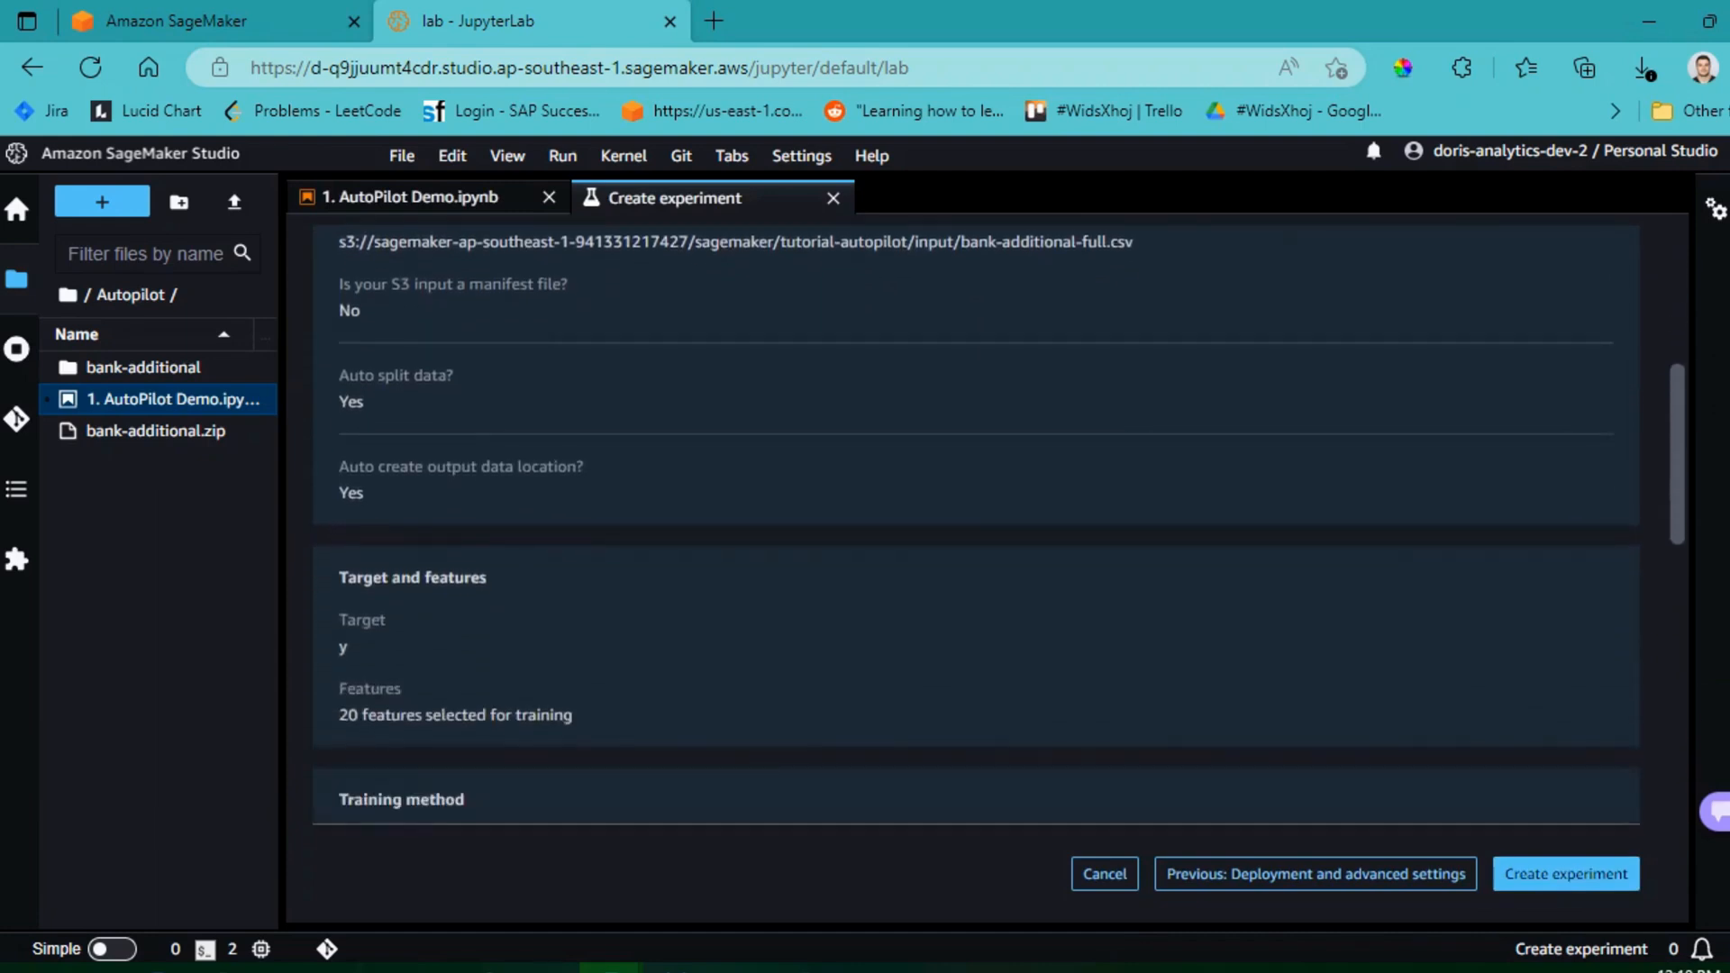
pyautogui.scroll(-2, 991, 531)
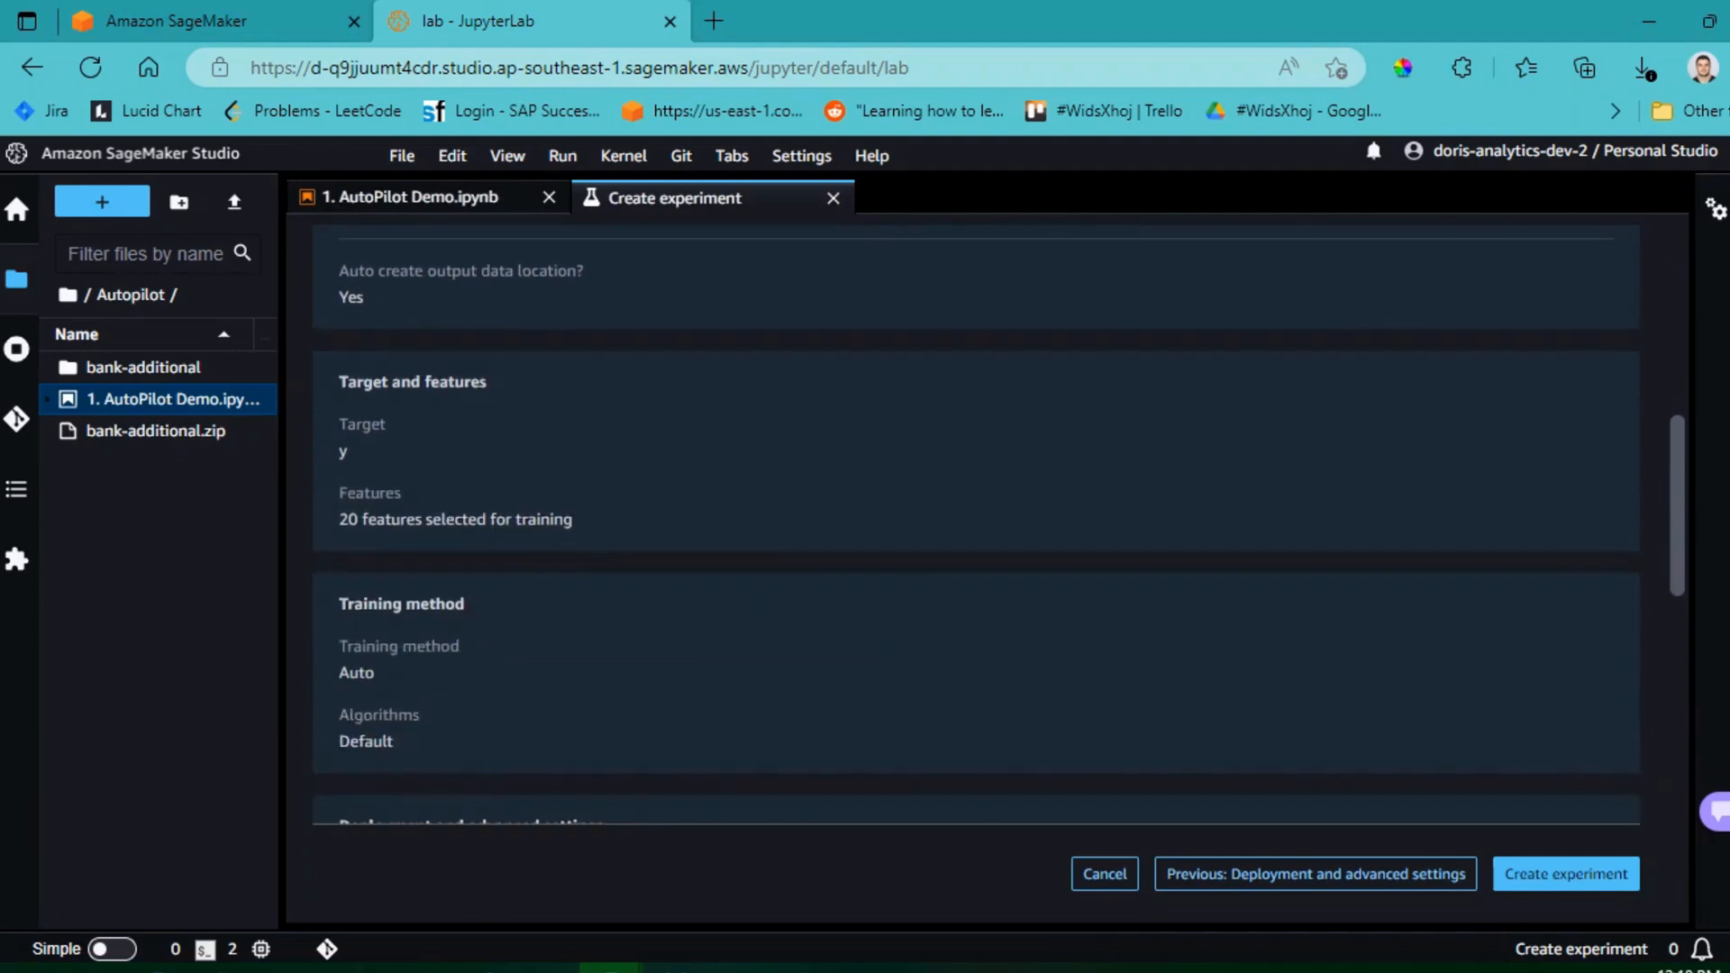
pyautogui.scroll(-4, 990, 531)
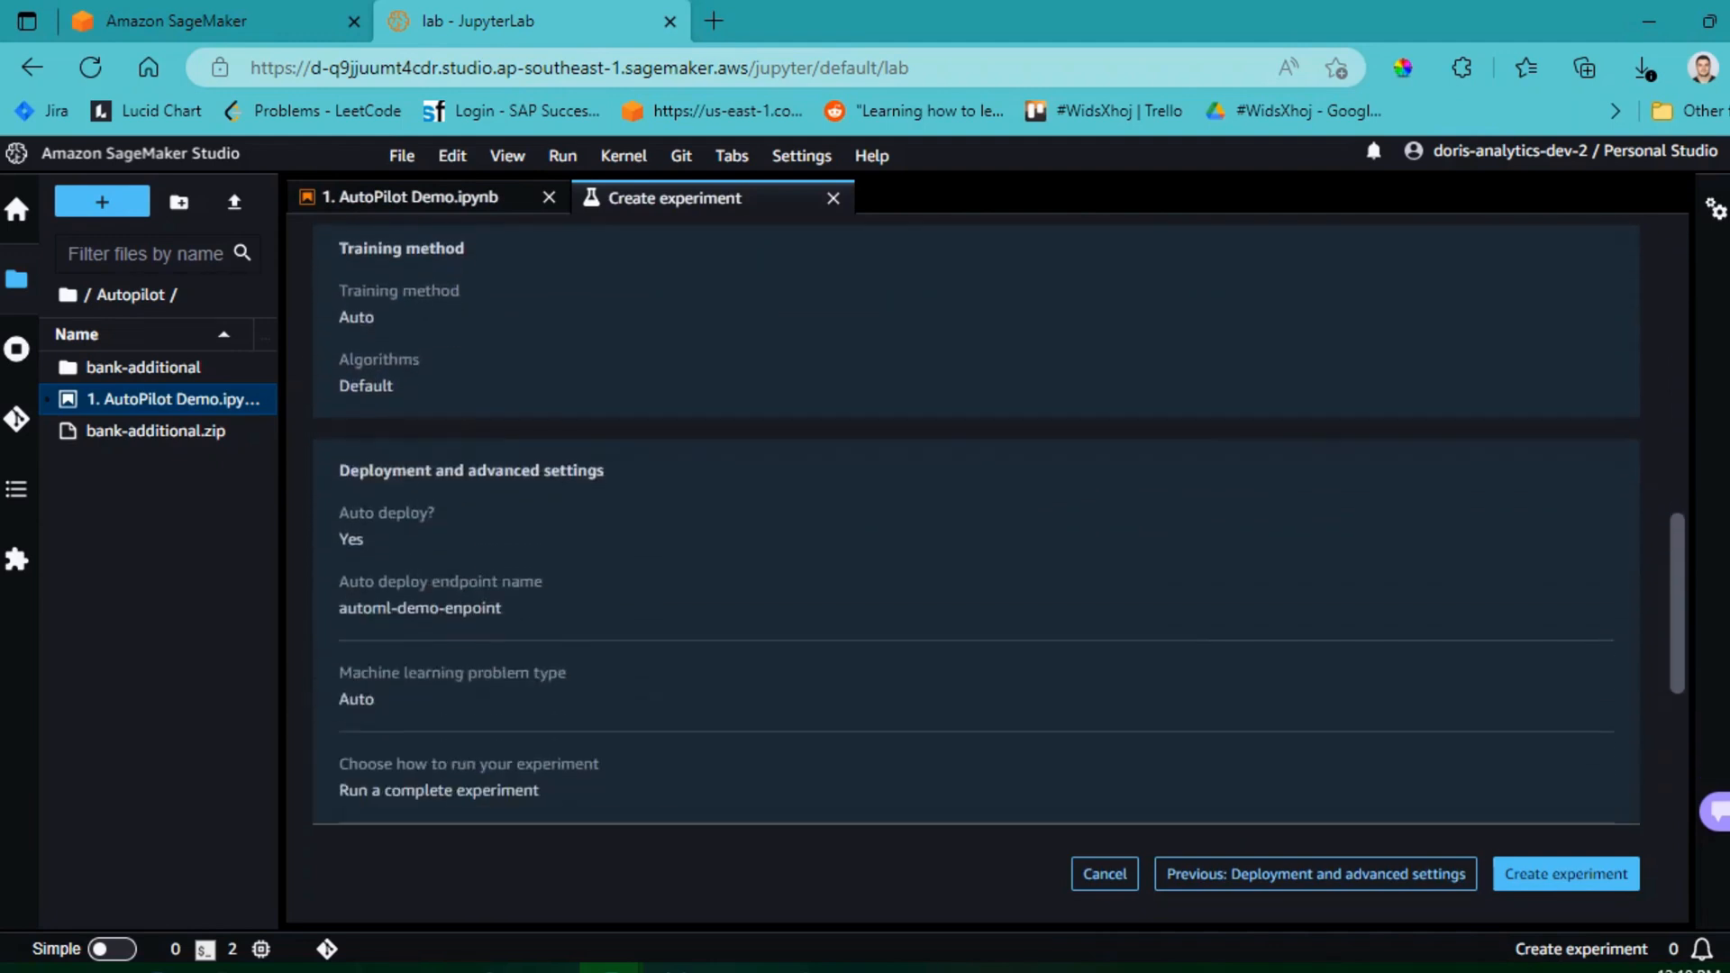
pyautogui.scroll(-2, 991, 531)
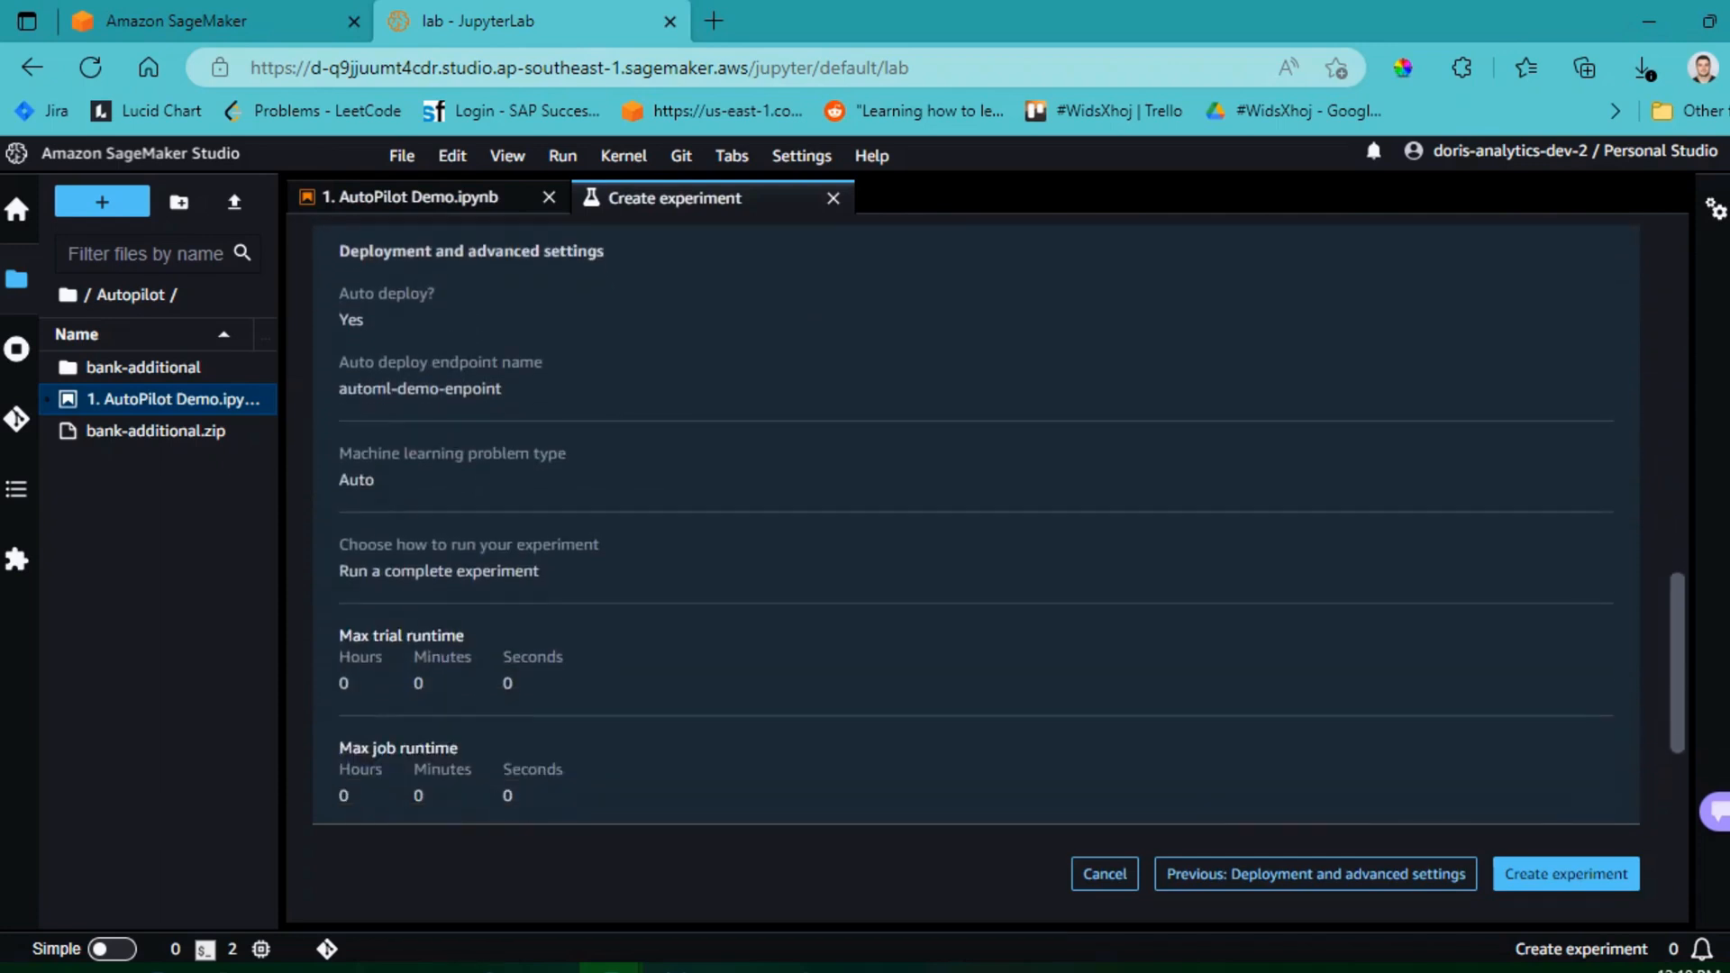
pyautogui.scroll(-6, 991, 531)
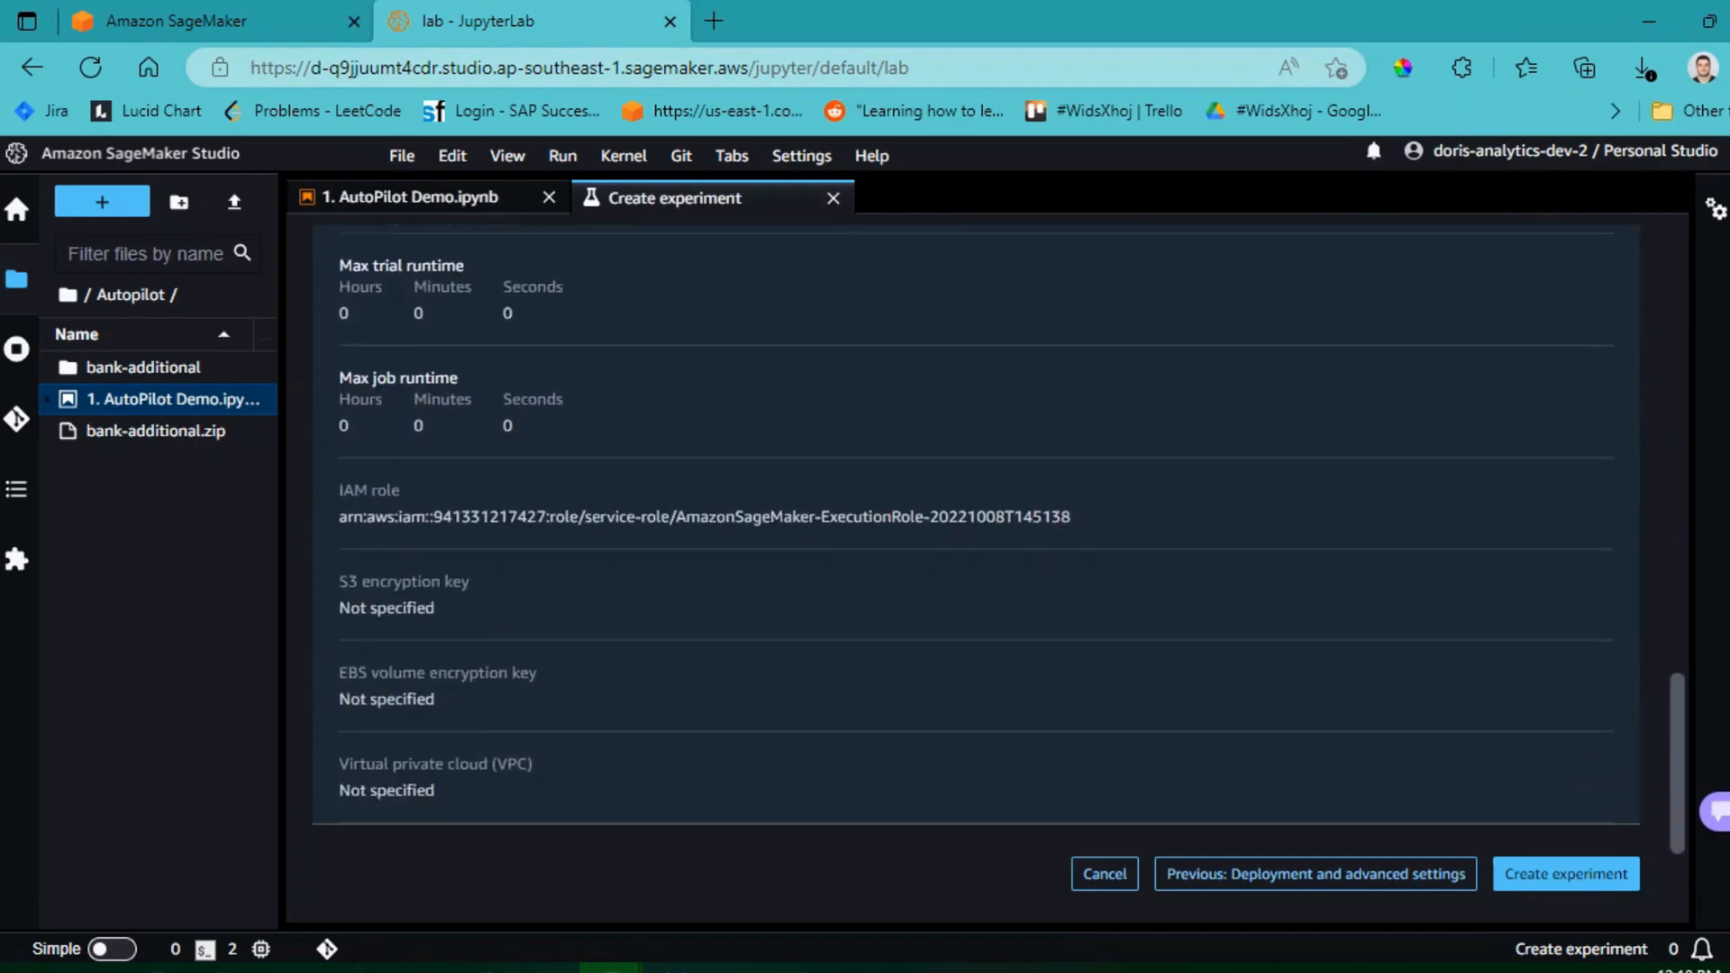
pyautogui.click(1566, 874)
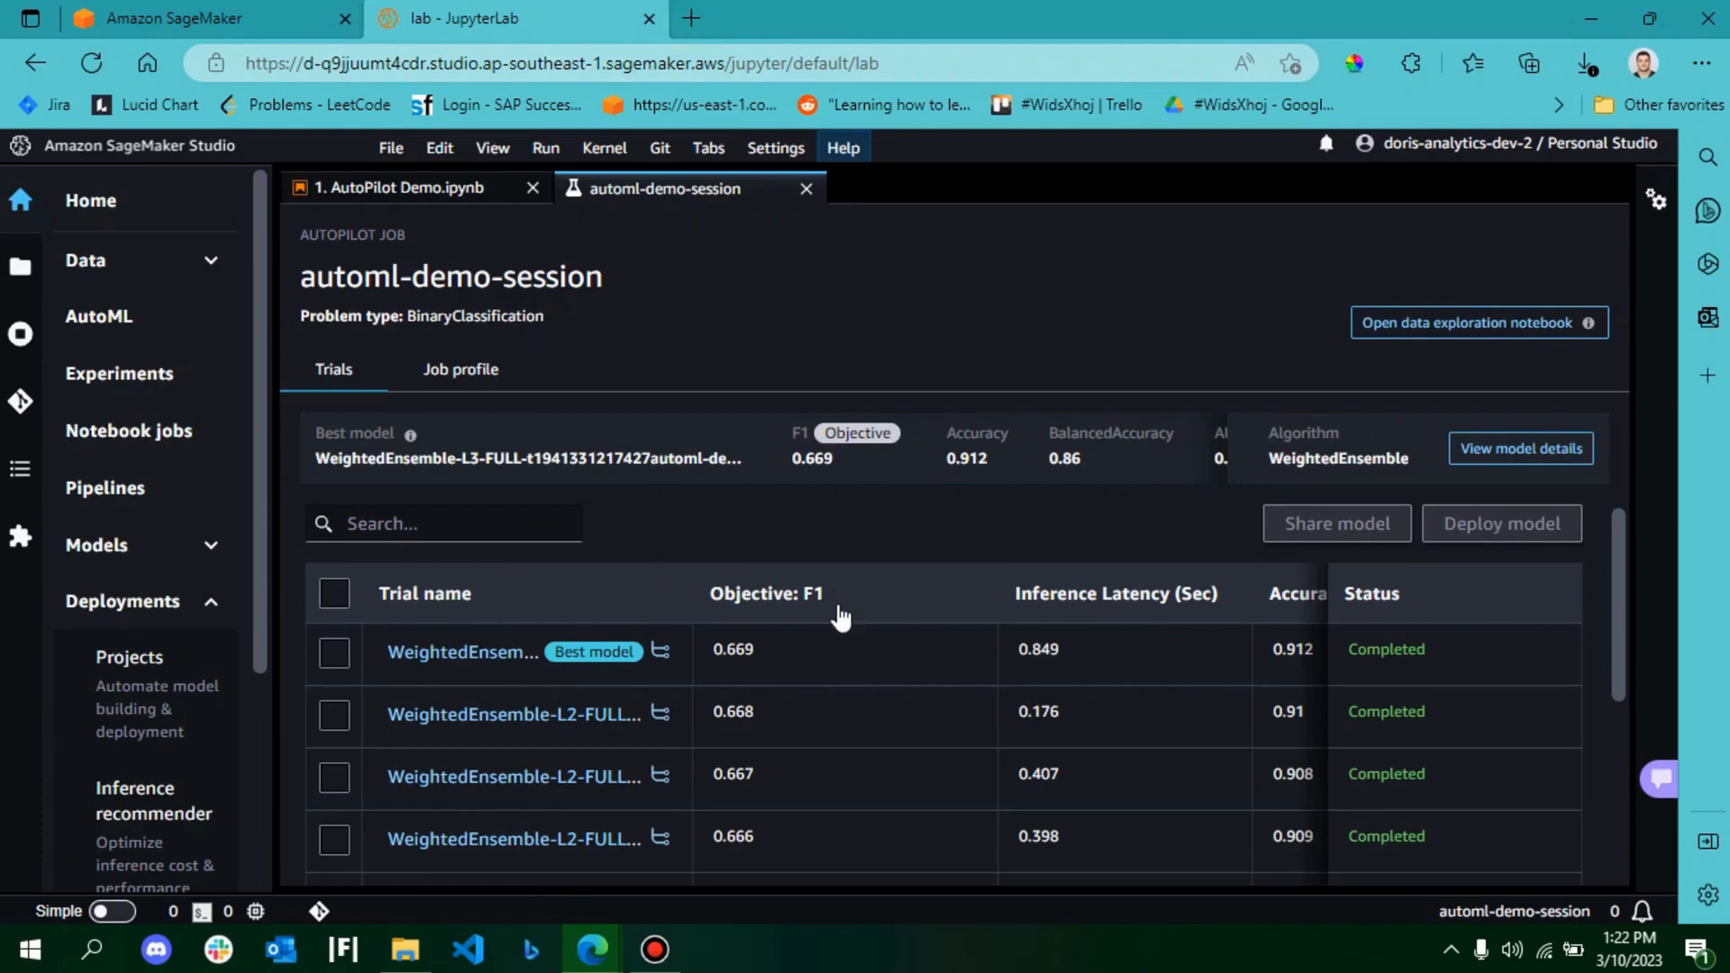
# Step: Open the data exploration notebook of automl-demo-session, expand its hidden cells below the report contents, and return to the report's beginning
pyautogui.click(1482, 333)
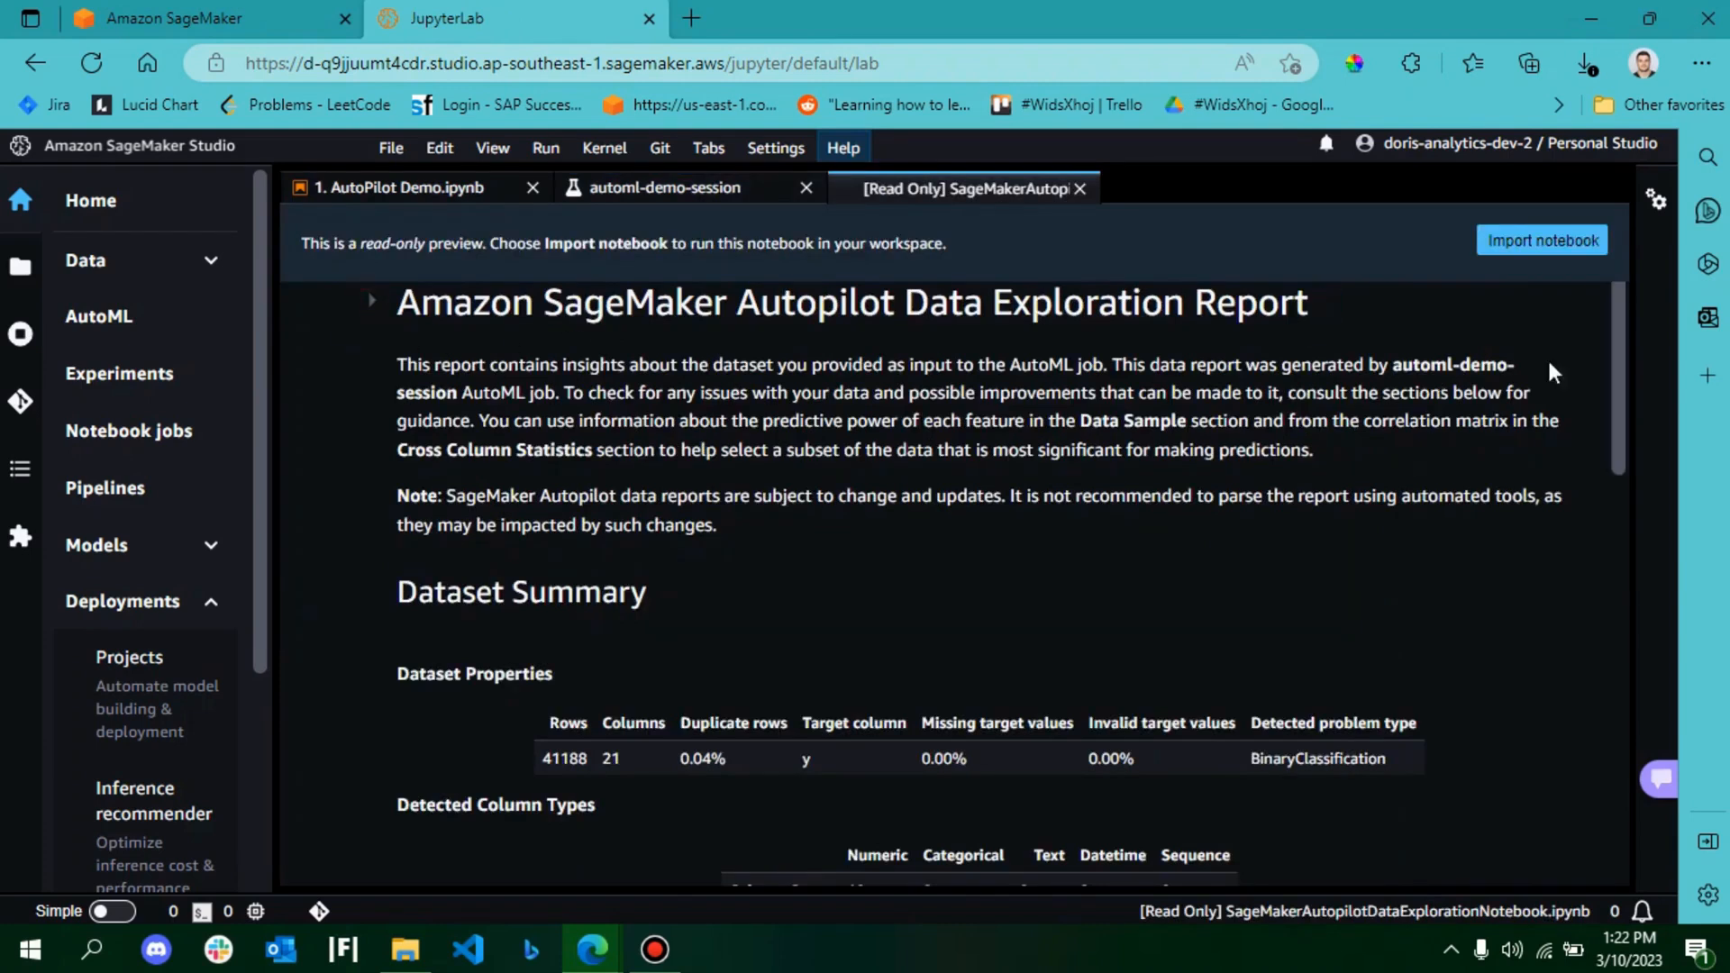
pyautogui.scroll(-3, 1627, 365)
pyautogui.scroll(-4, 1649, 603)
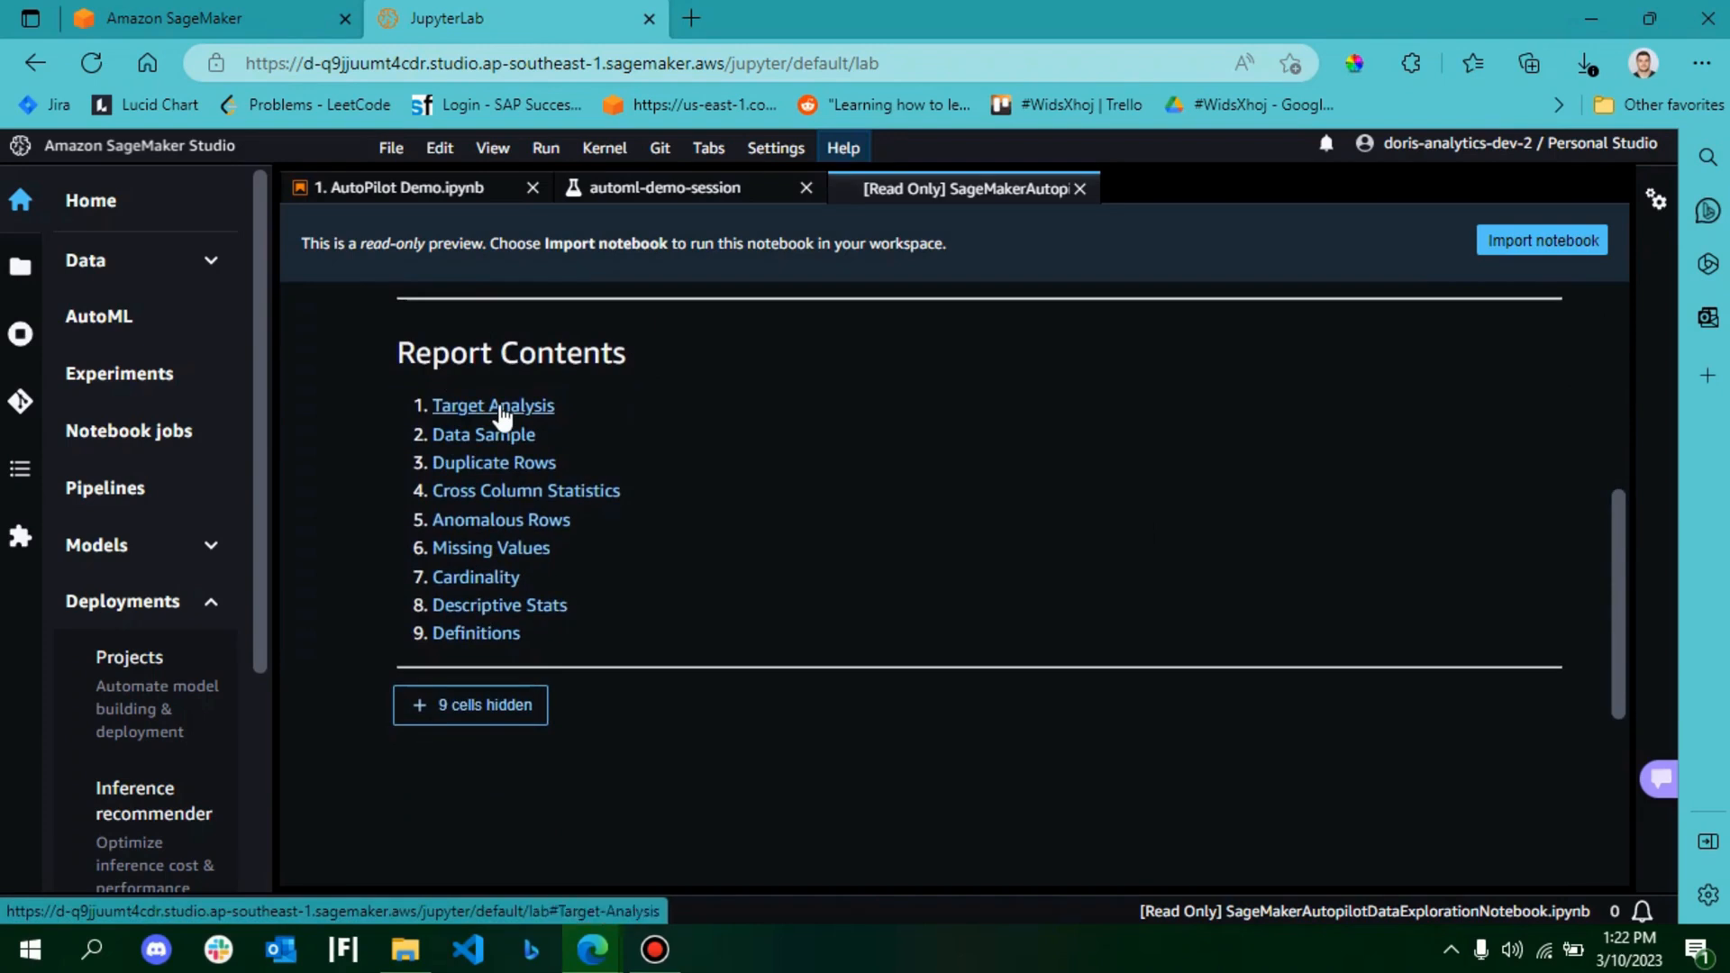
pyautogui.click(494, 714)
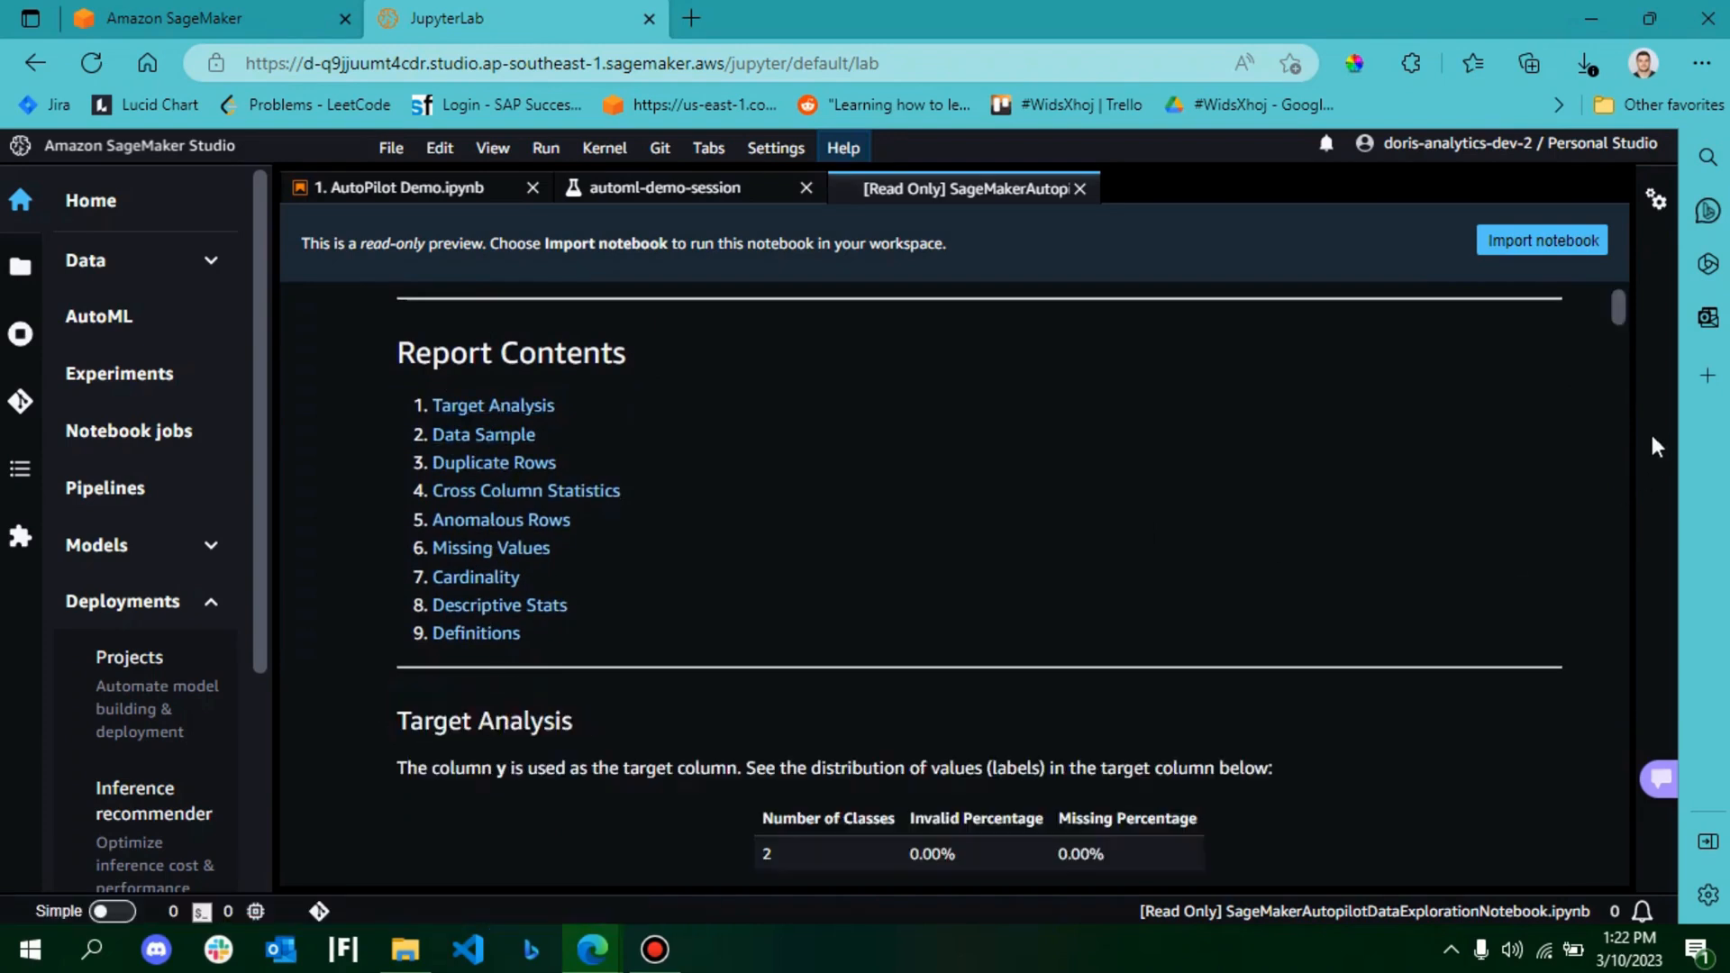
pyautogui.moveTo(1618, 316)
pyautogui.mouseDown()
pyautogui.moveTo(1680, 573)
pyautogui.moveTo(1625, 292)
pyautogui.mouseUp()
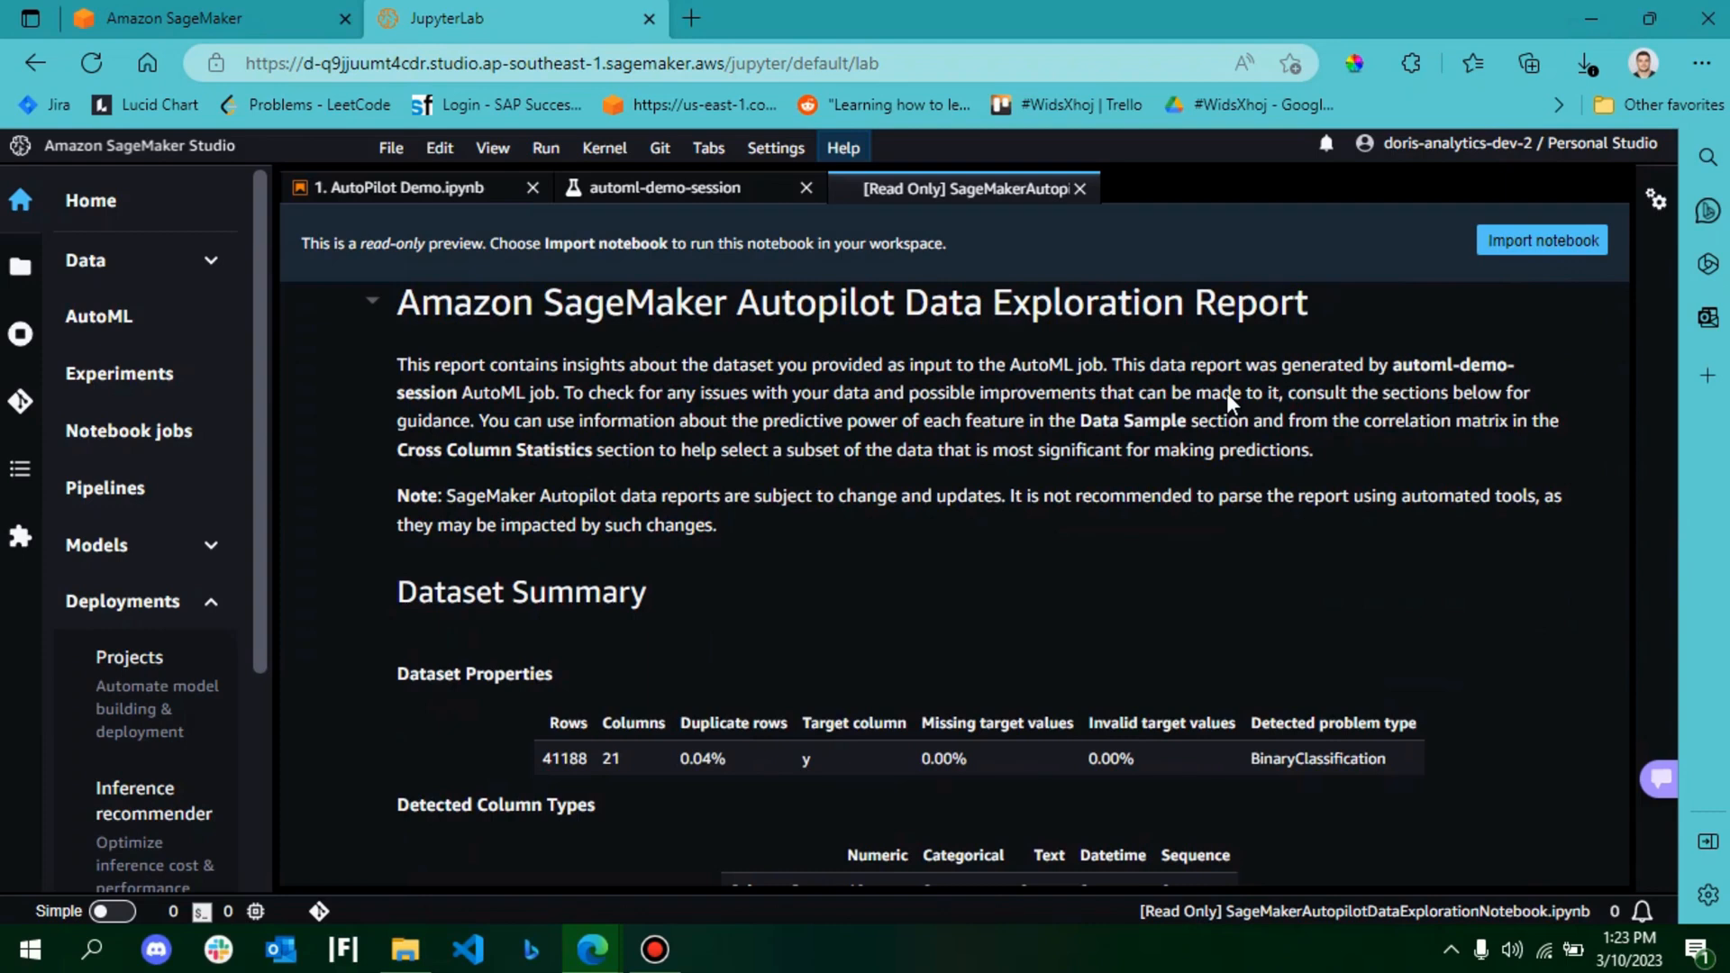
# Step: Select the best model trial of automl-demo-session and open its deployment with real-time predictions as the method
pyautogui.click(608, 191)
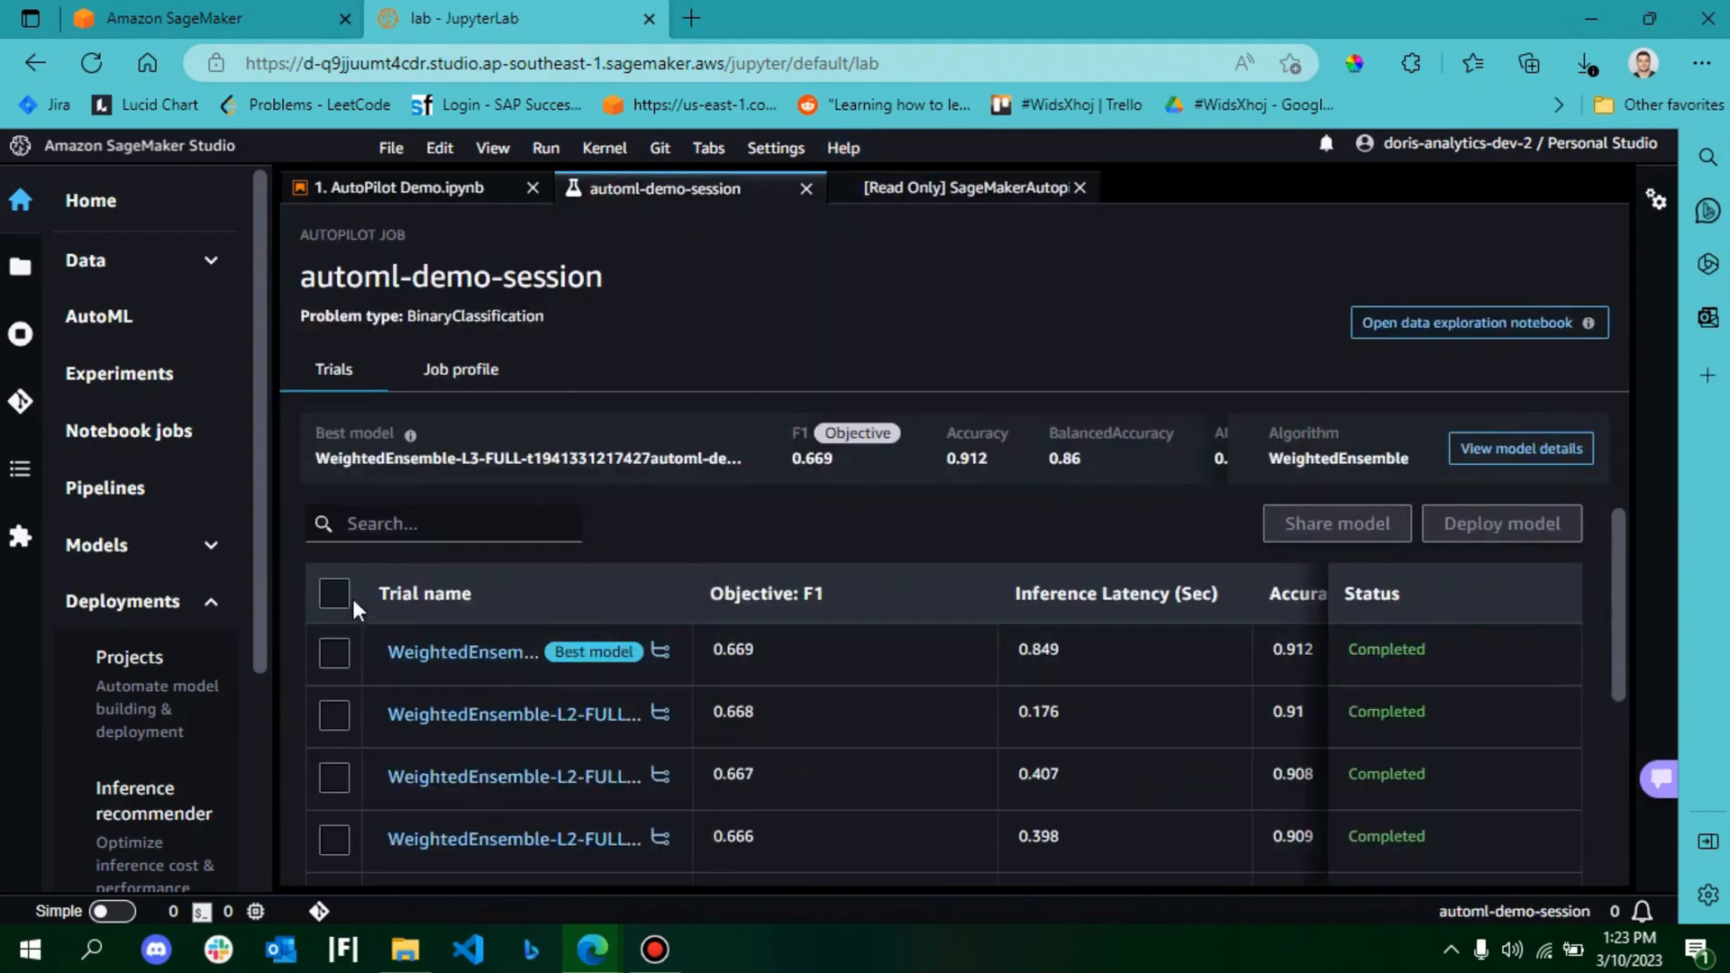
pyautogui.click(334, 656)
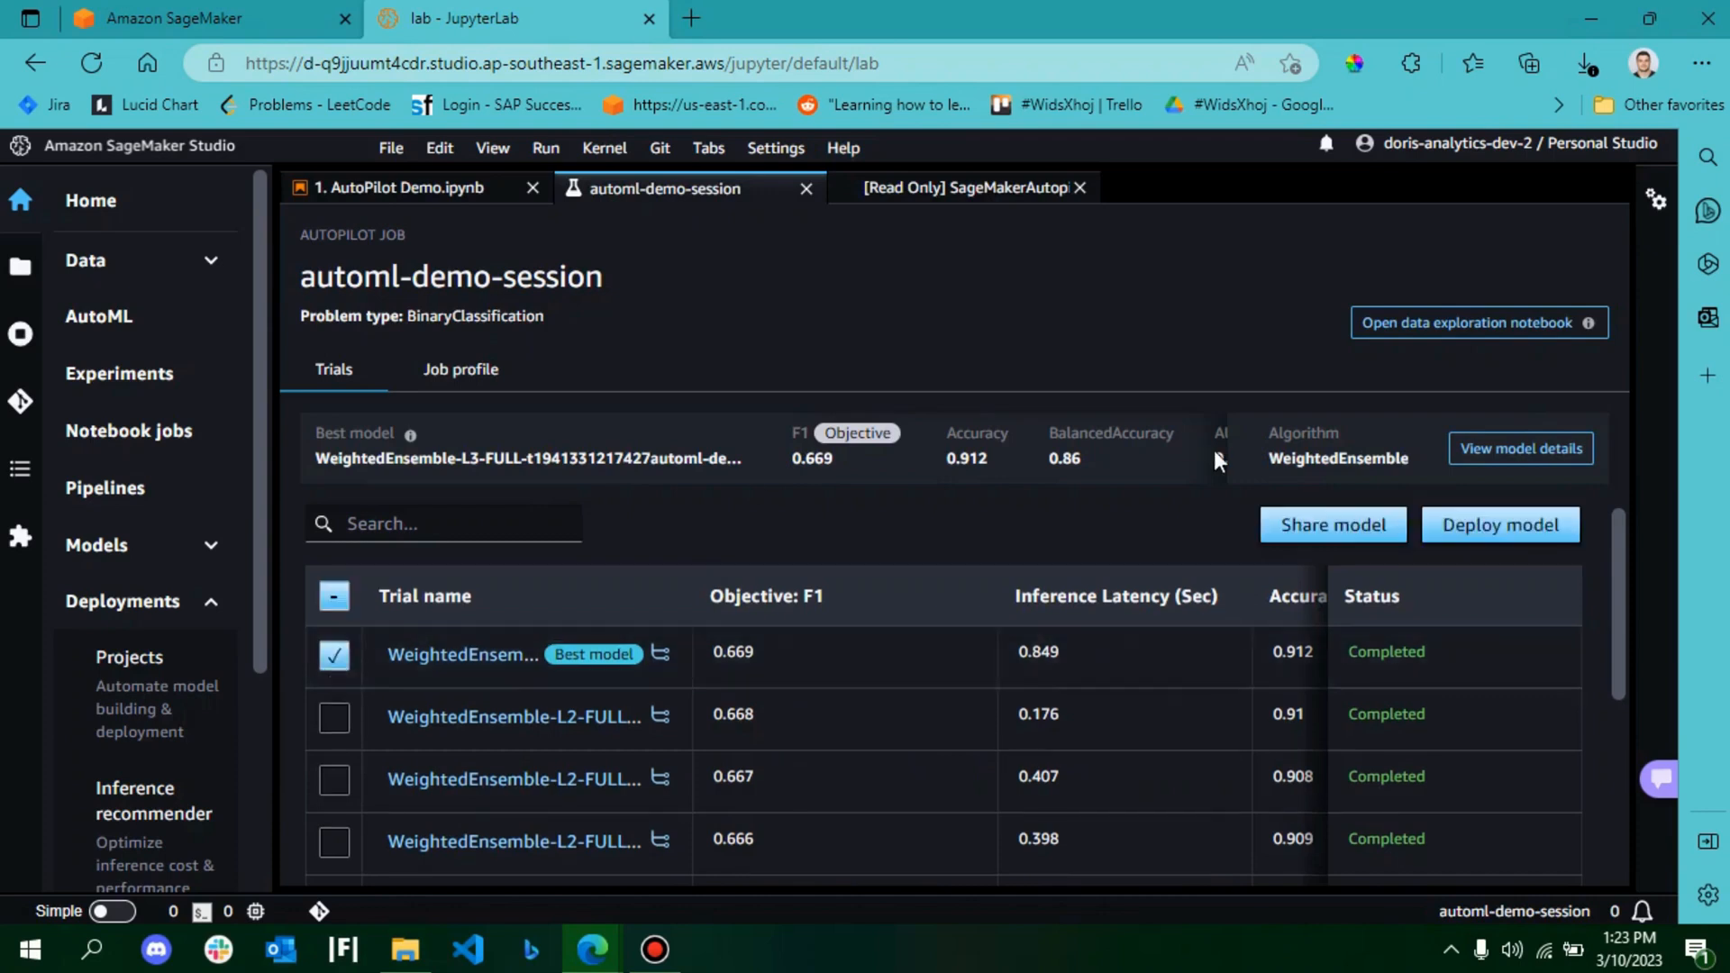
pyautogui.click(1476, 525)
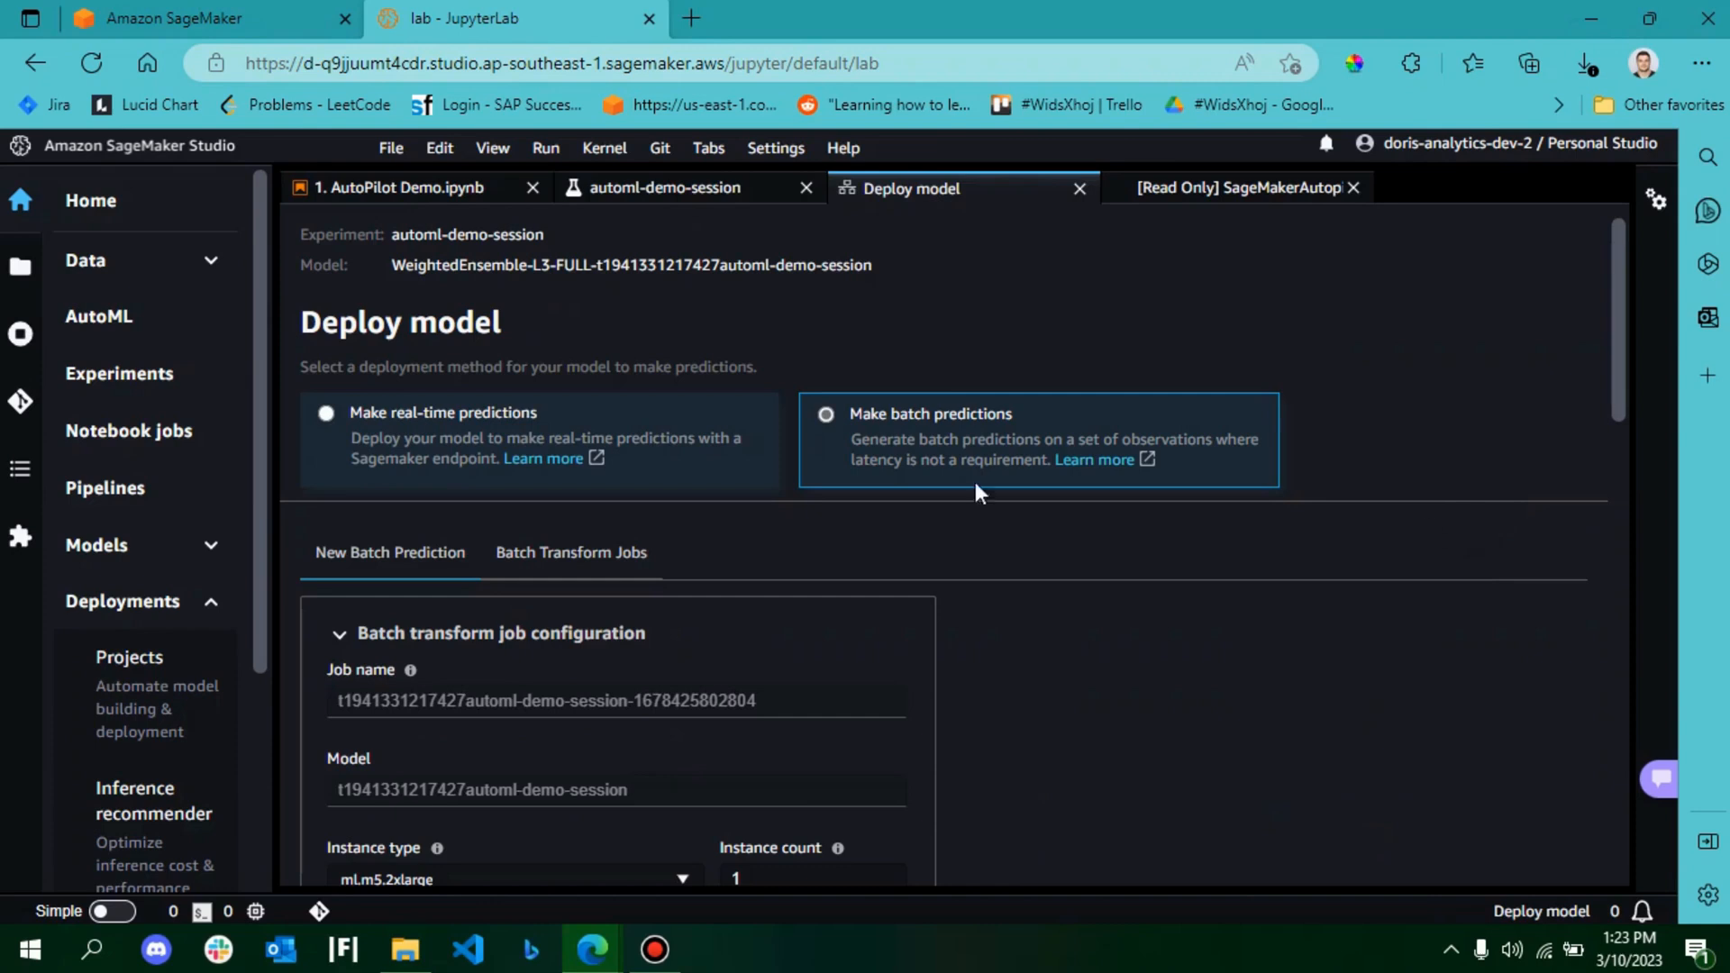
pyautogui.click(373, 416)
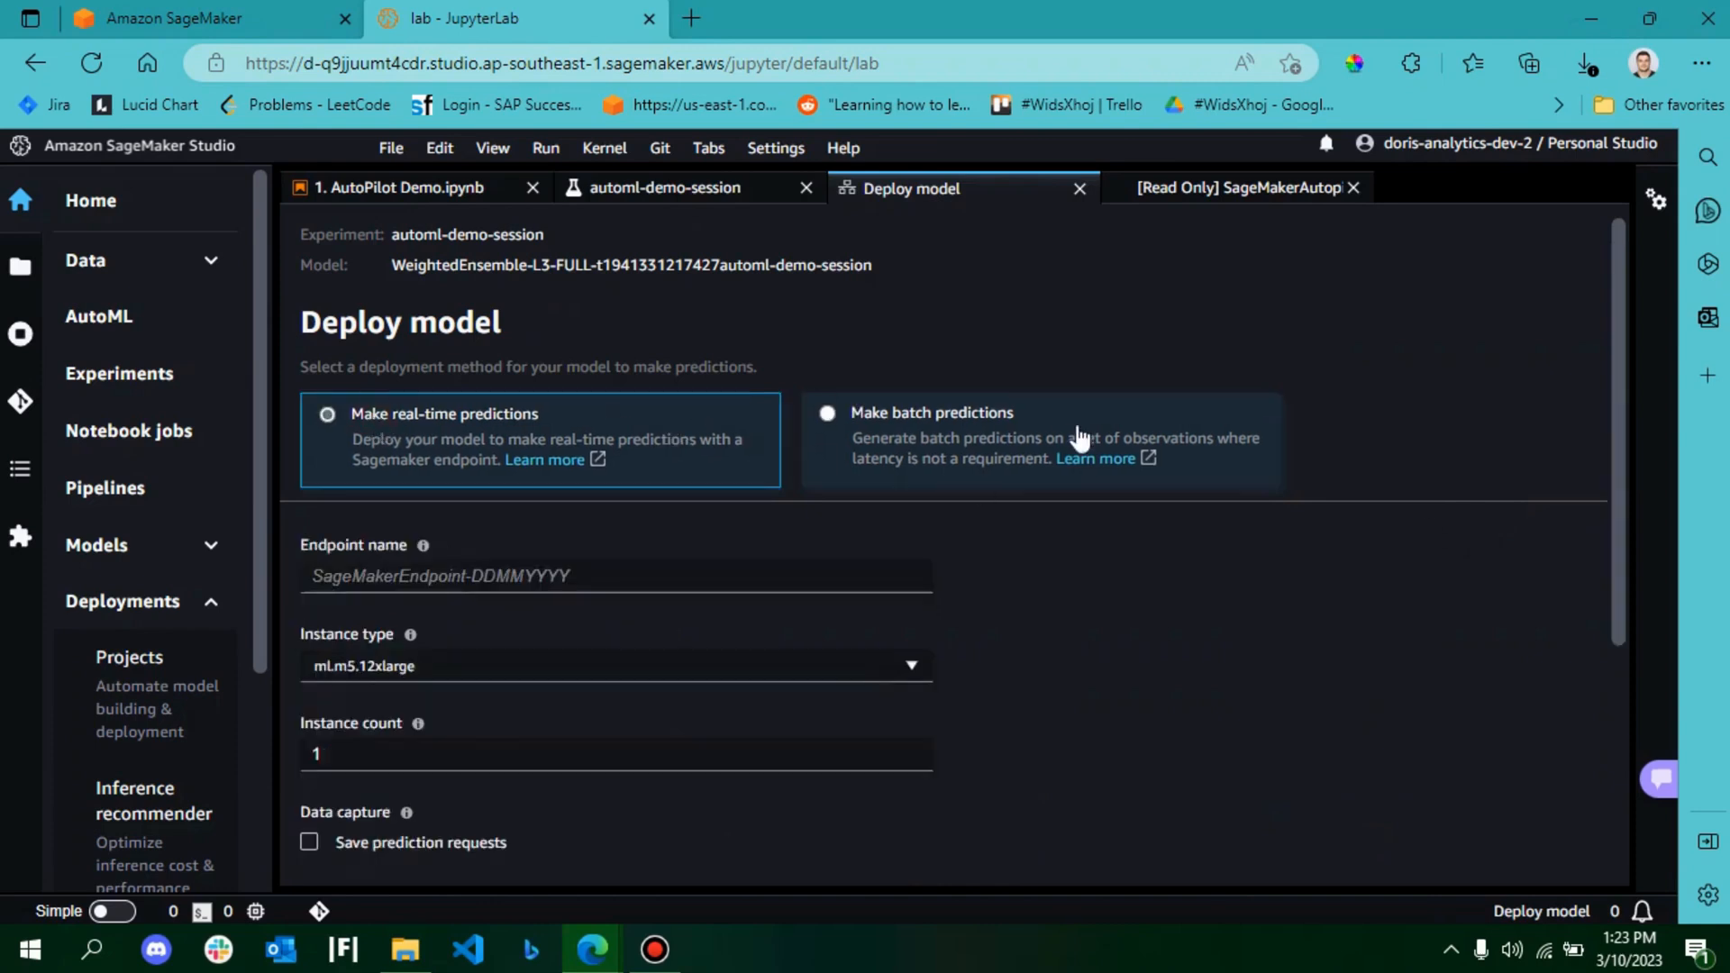
# Step: Name the endpoint tutorial-autopilot-best-model and set its instance type to ml.m5.2xlarge
pyautogui.click(718, 575)
pyautogui.write('tutorial-autopilot-best-model')
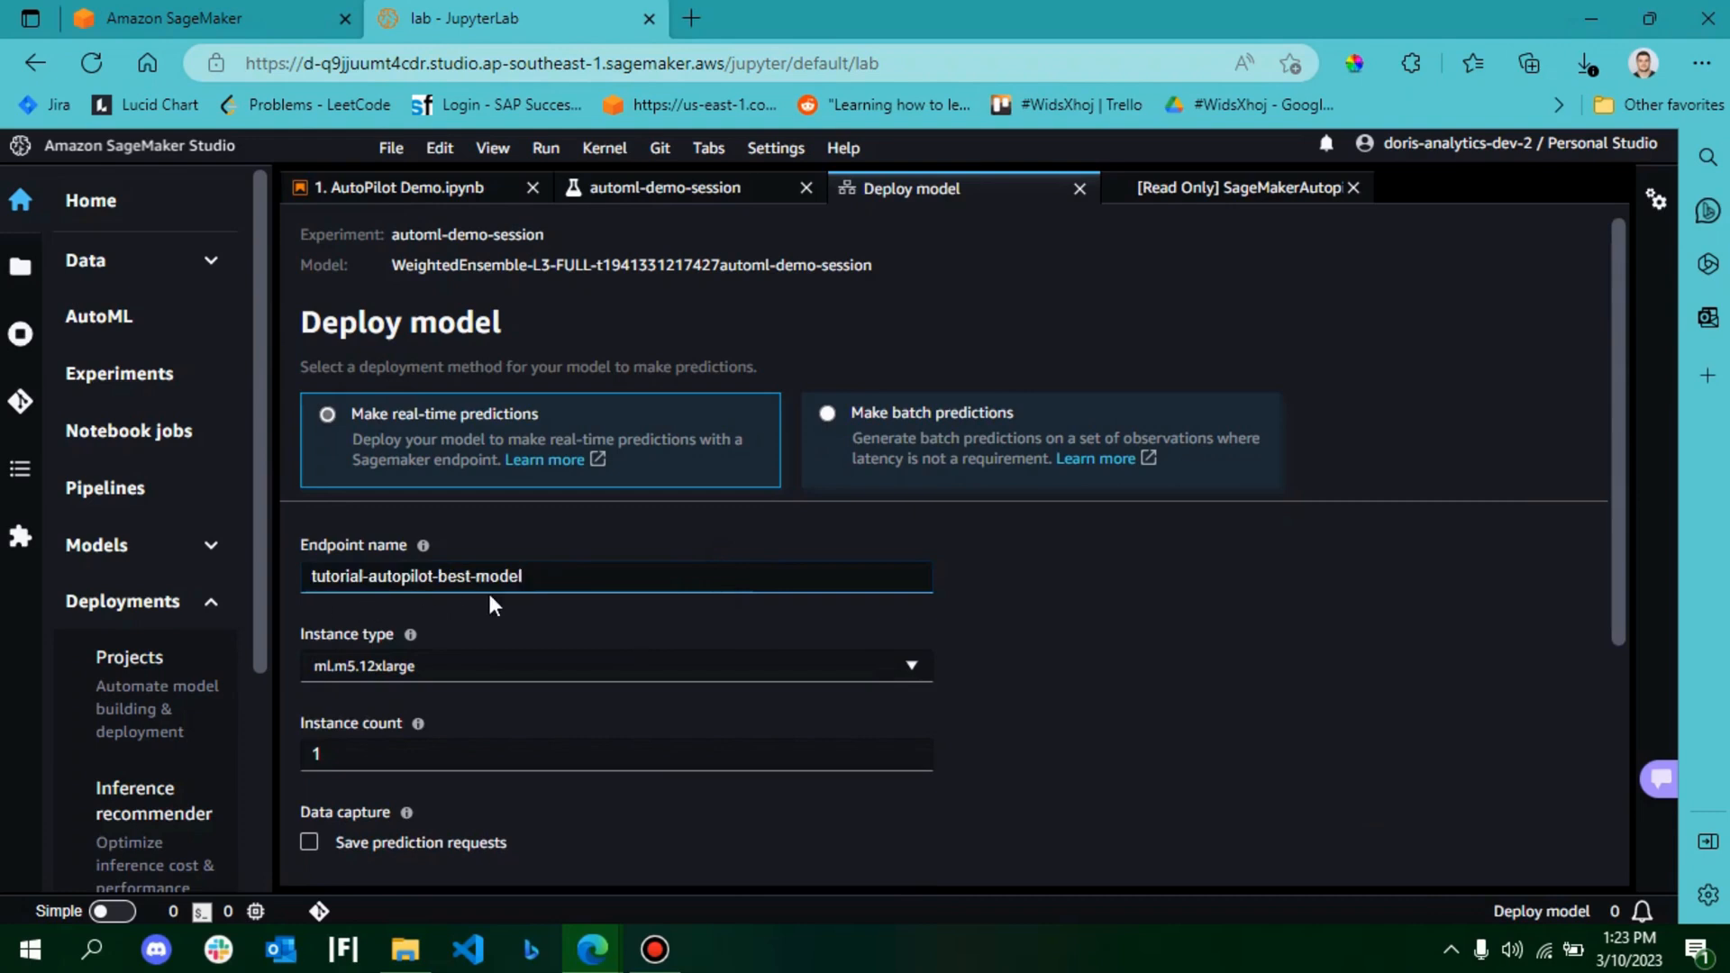
pyautogui.click(1620, 430)
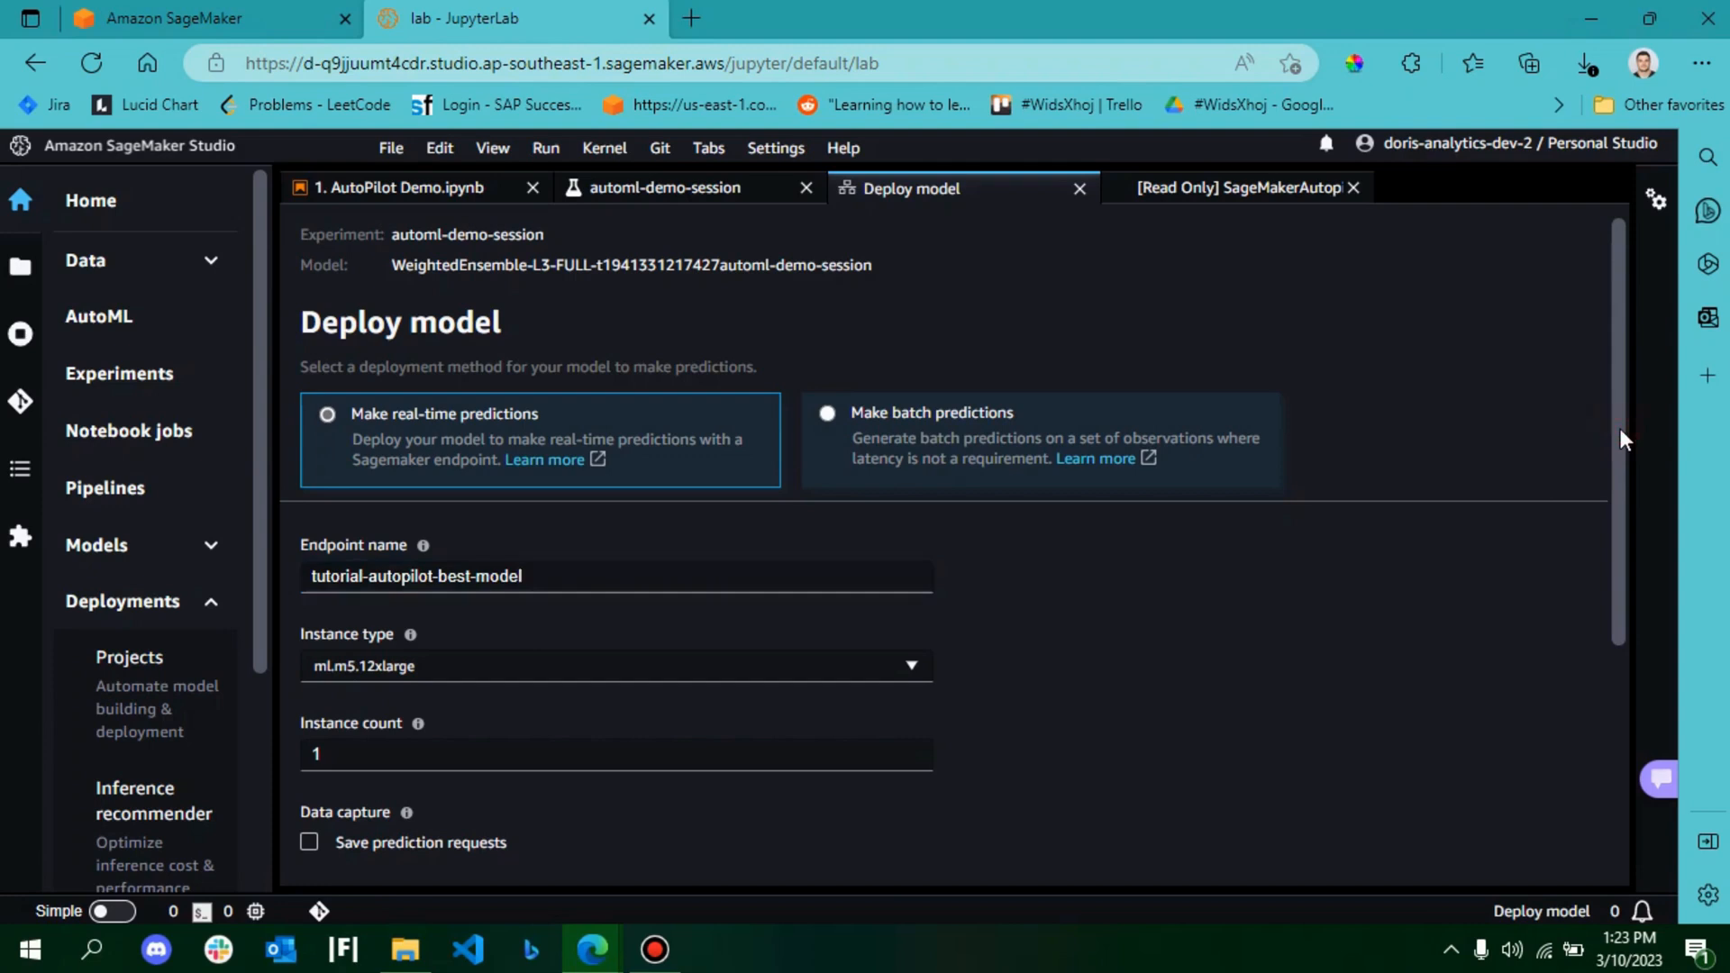
pyautogui.moveTo(1620, 430); pyautogui.dragTo(1643, 534)
pyautogui.click(908, 508)
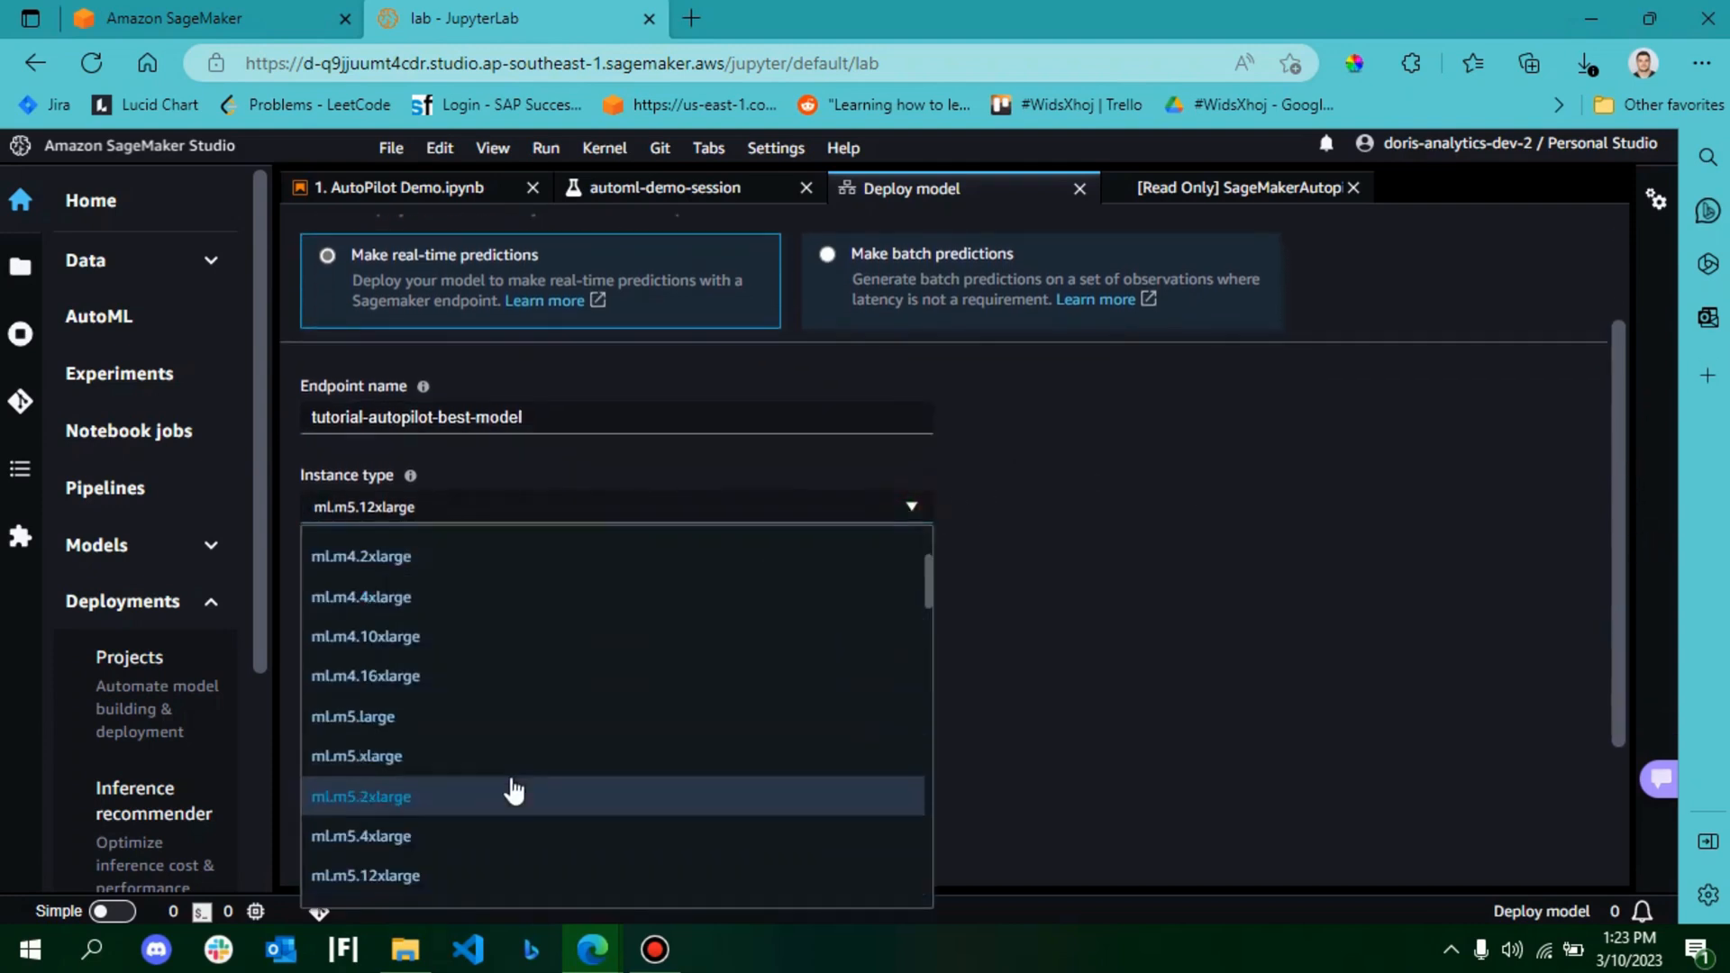
pyautogui.click(514, 795)
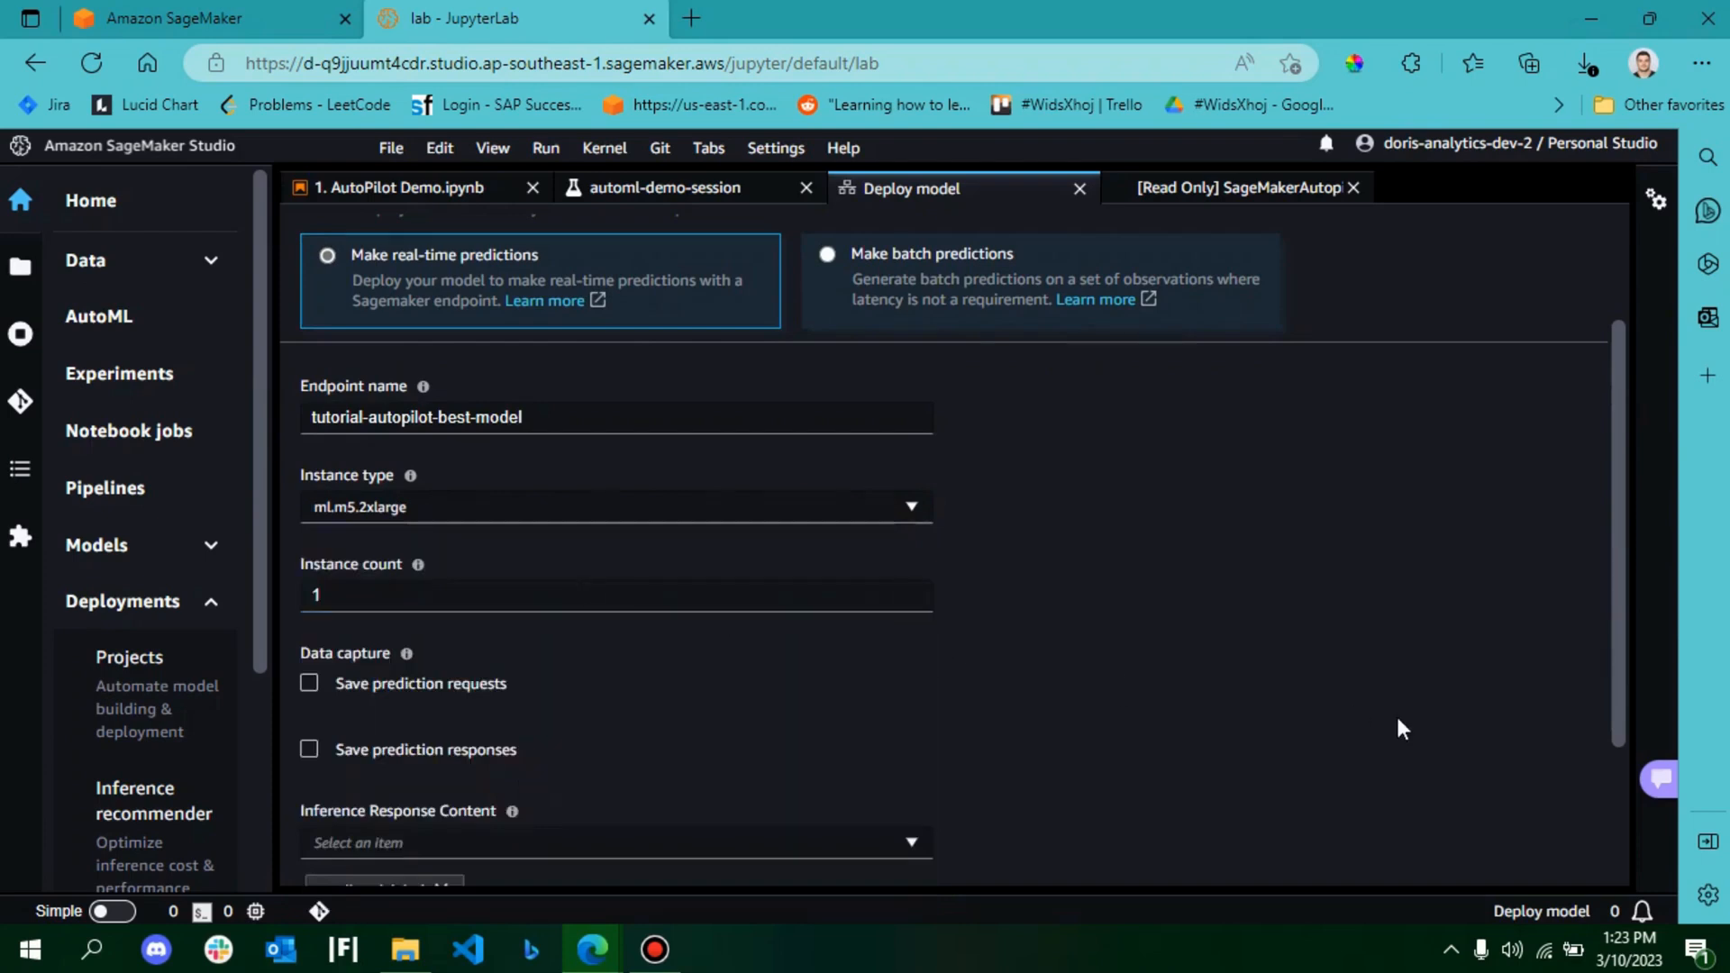
# Step: Keep the instance count at 1, look over the optional advanced settings, and deploy the model to the endpoint
pyautogui.moveTo(1615, 477); pyautogui.dragTo(1663, 597)
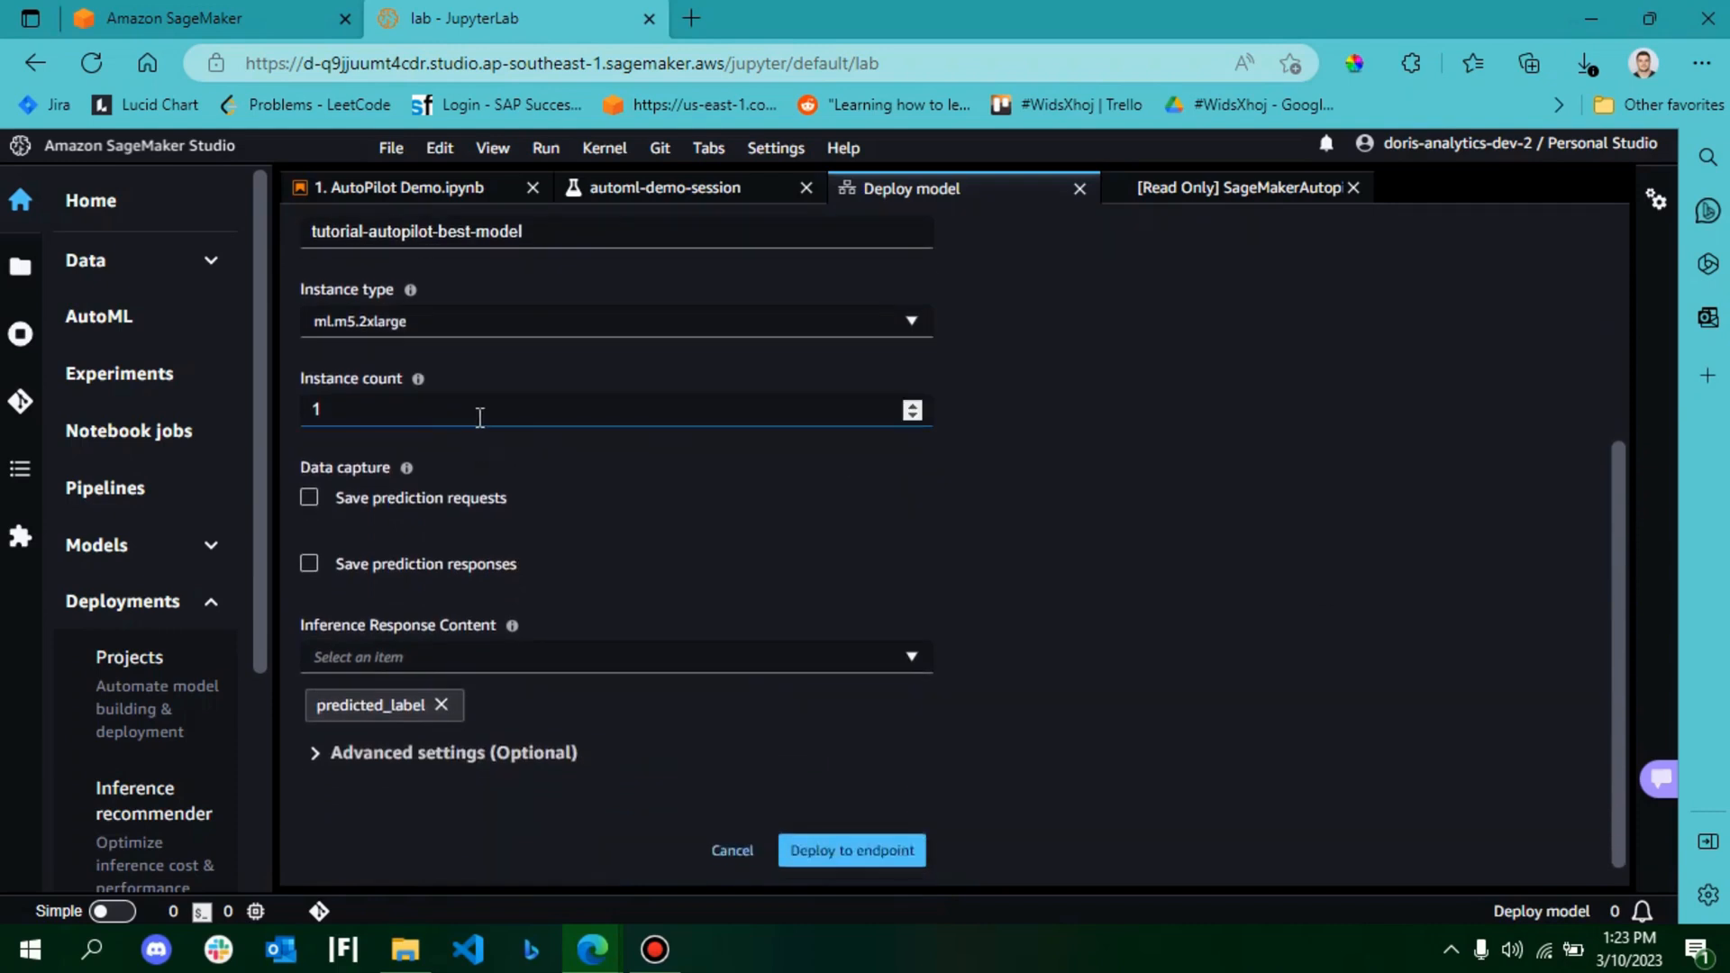
pyautogui.click(912, 406)
pyautogui.click(914, 416)
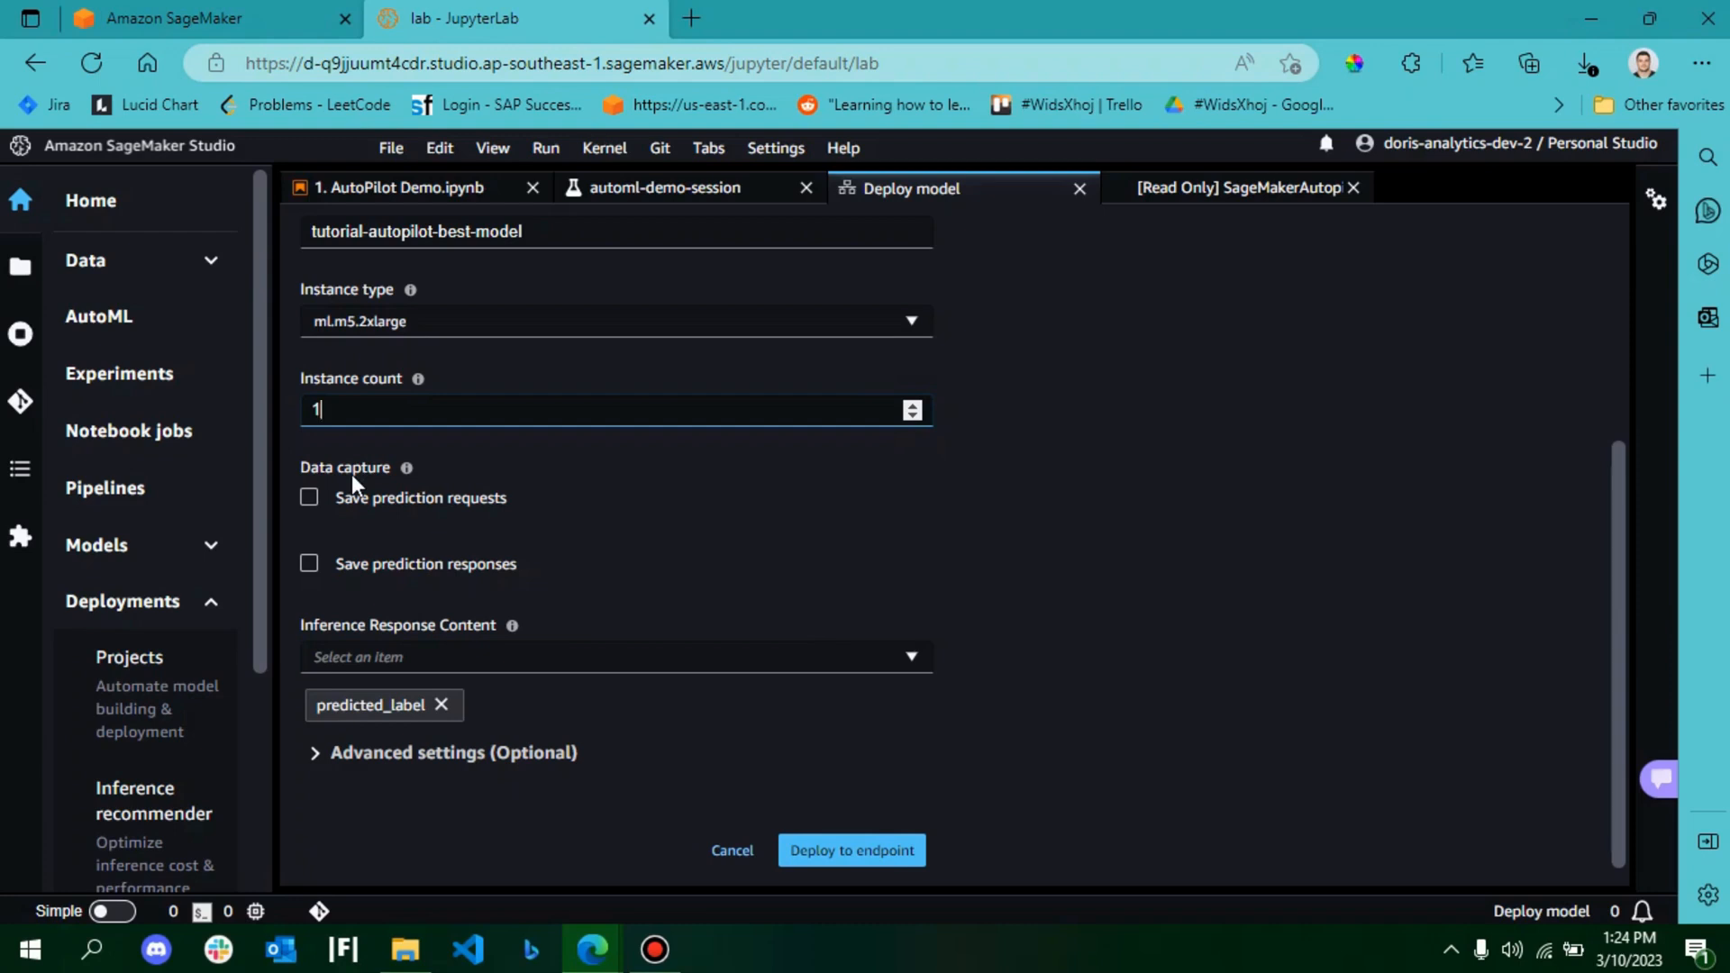
pyautogui.click(317, 753)
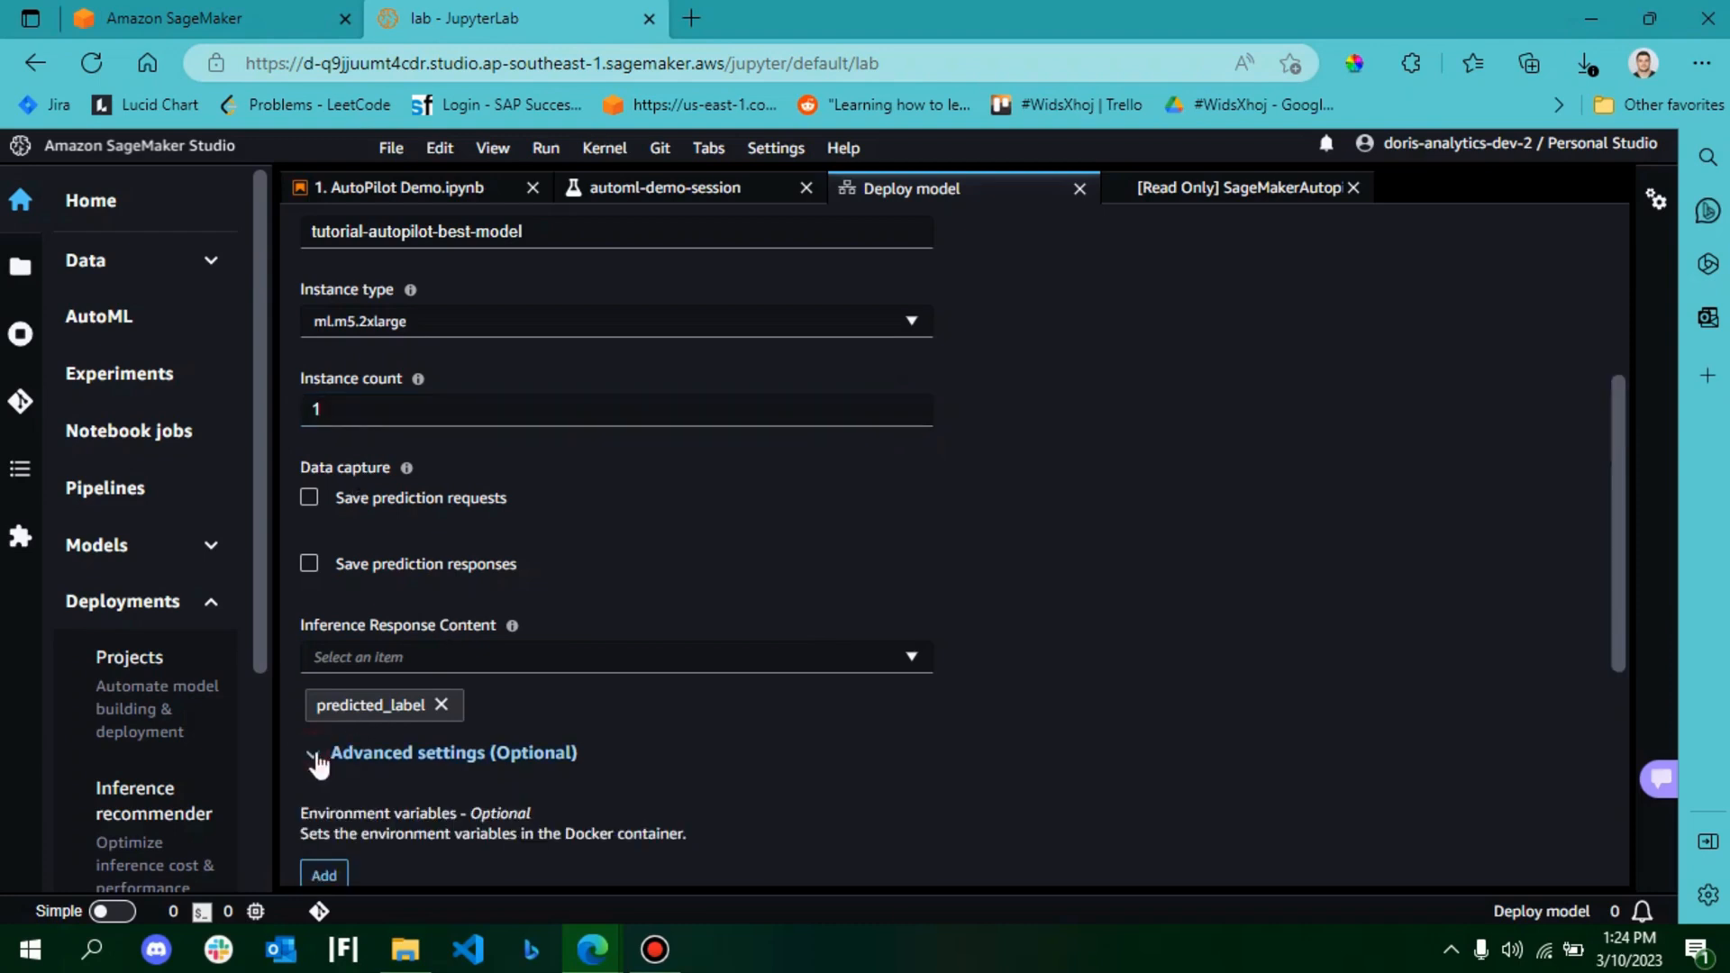
pyautogui.moveTo(1615, 537); pyautogui.dragTo(1628, 734)
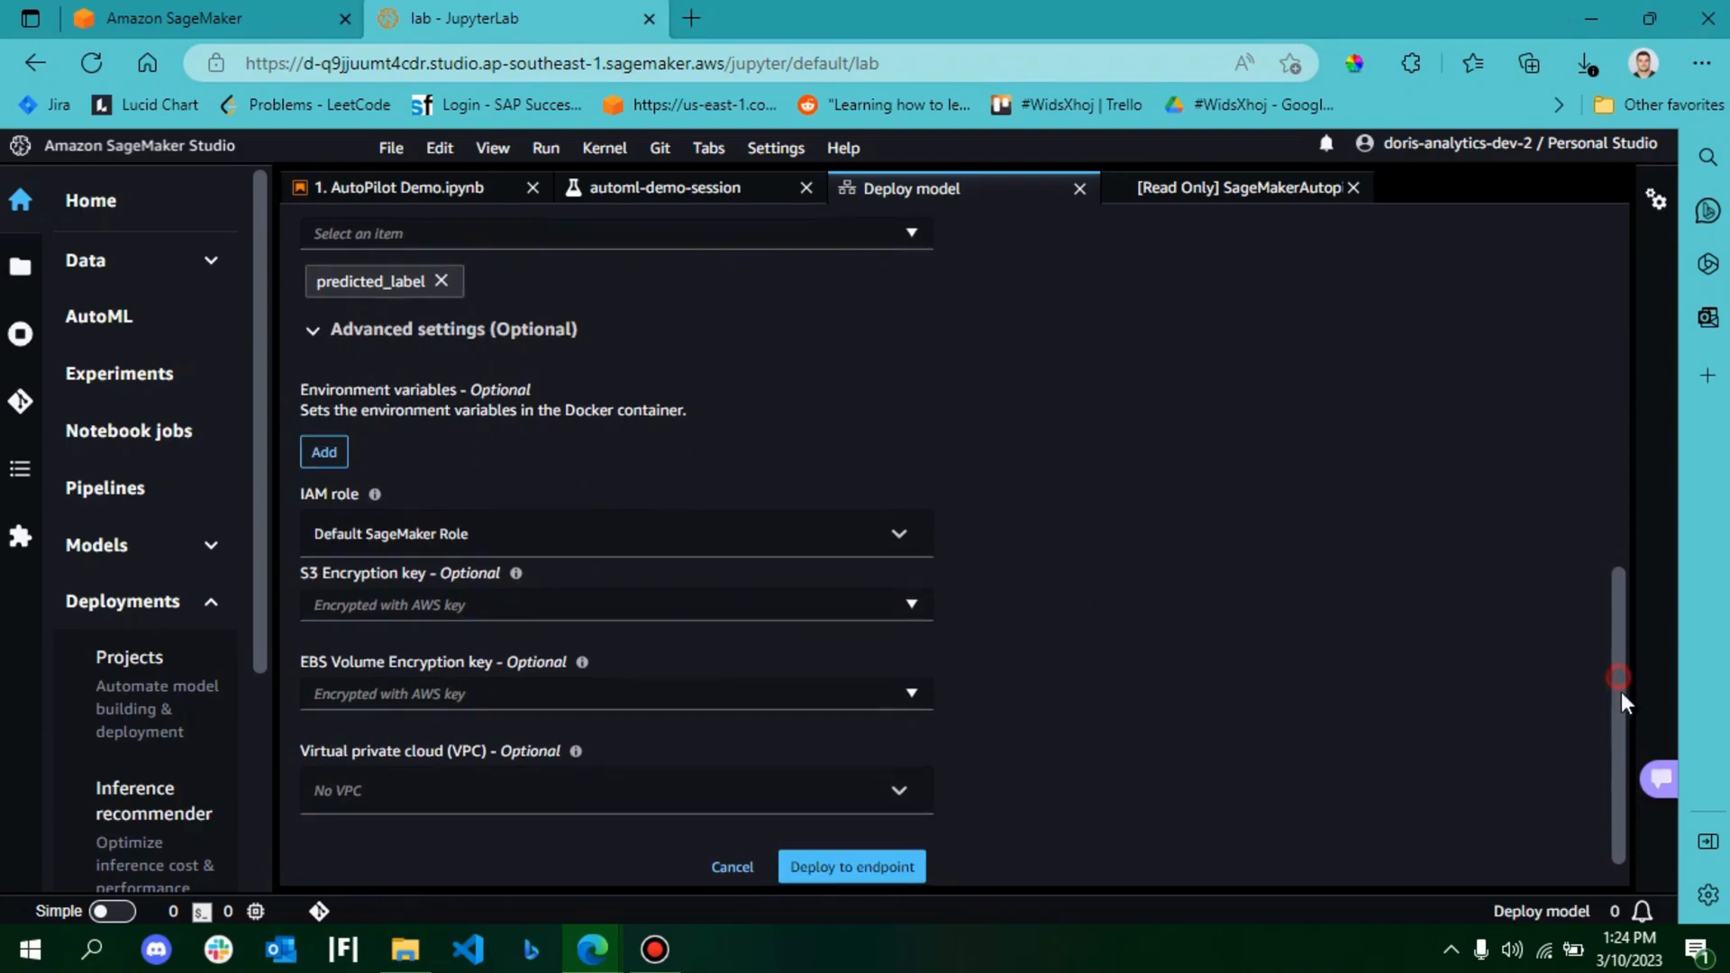
pyautogui.scroll(-1, 1619, 689)
pyautogui.click(899, 836)
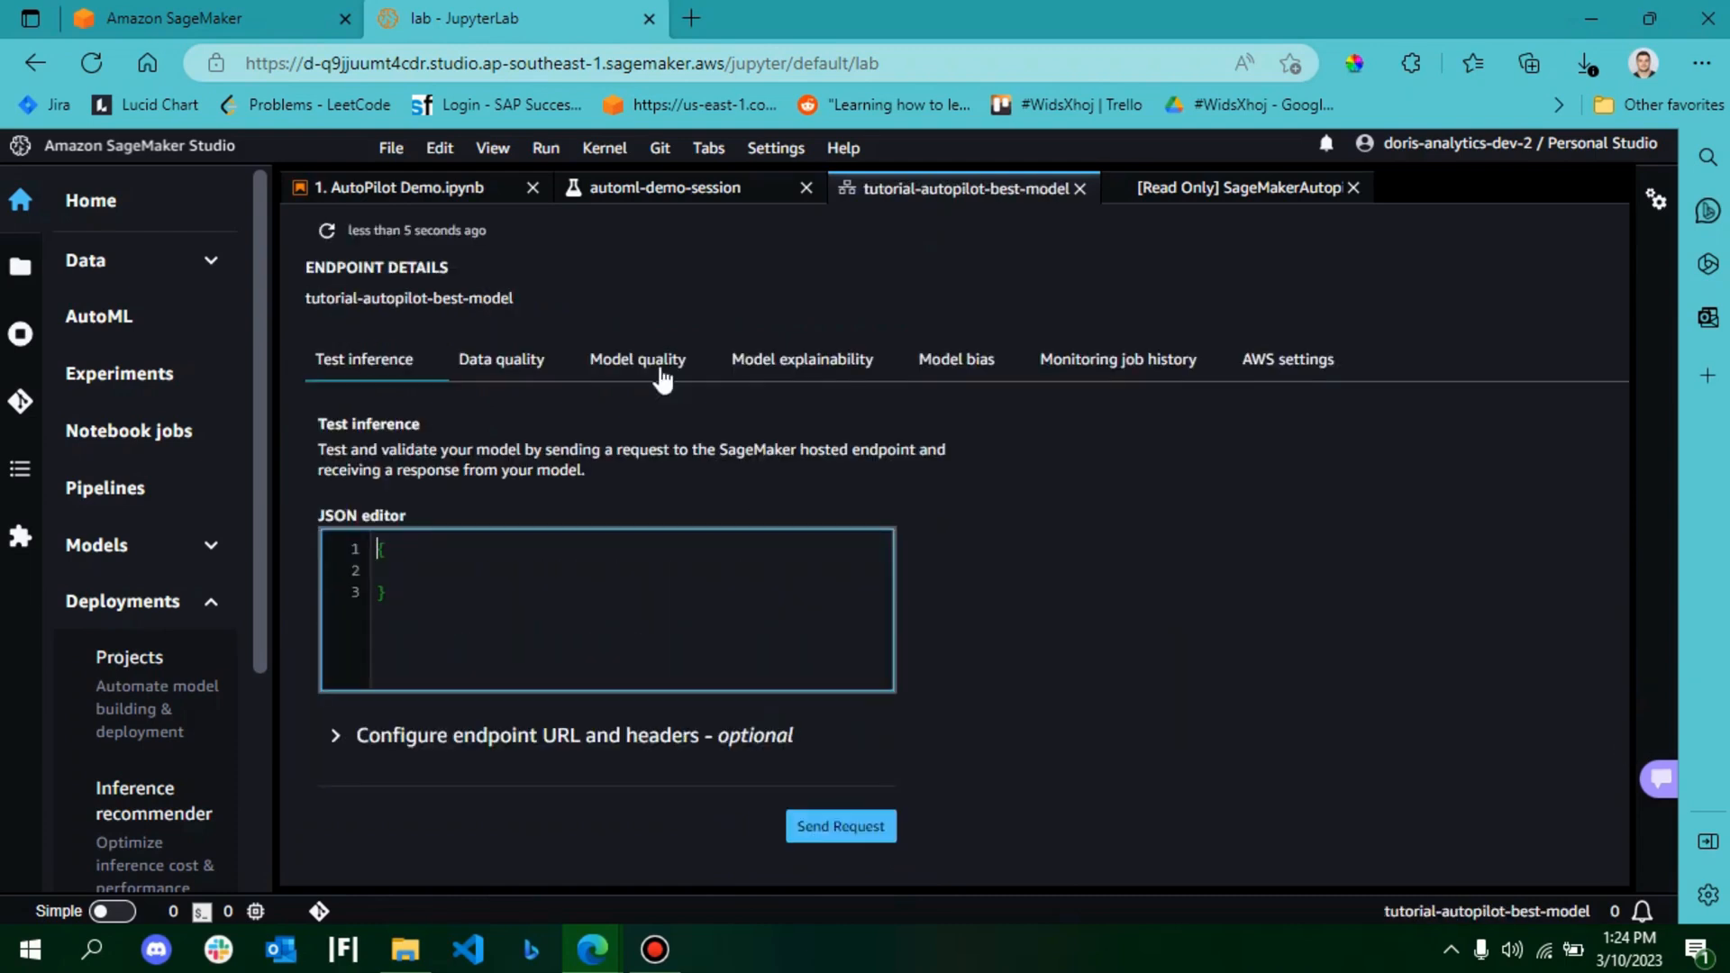
# Step: Look through the endpoint's data quality, model quality and model explainability details, and return to its inference test
pyautogui.click(497, 364)
pyautogui.click(677, 363)
pyautogui.click(851, 365)
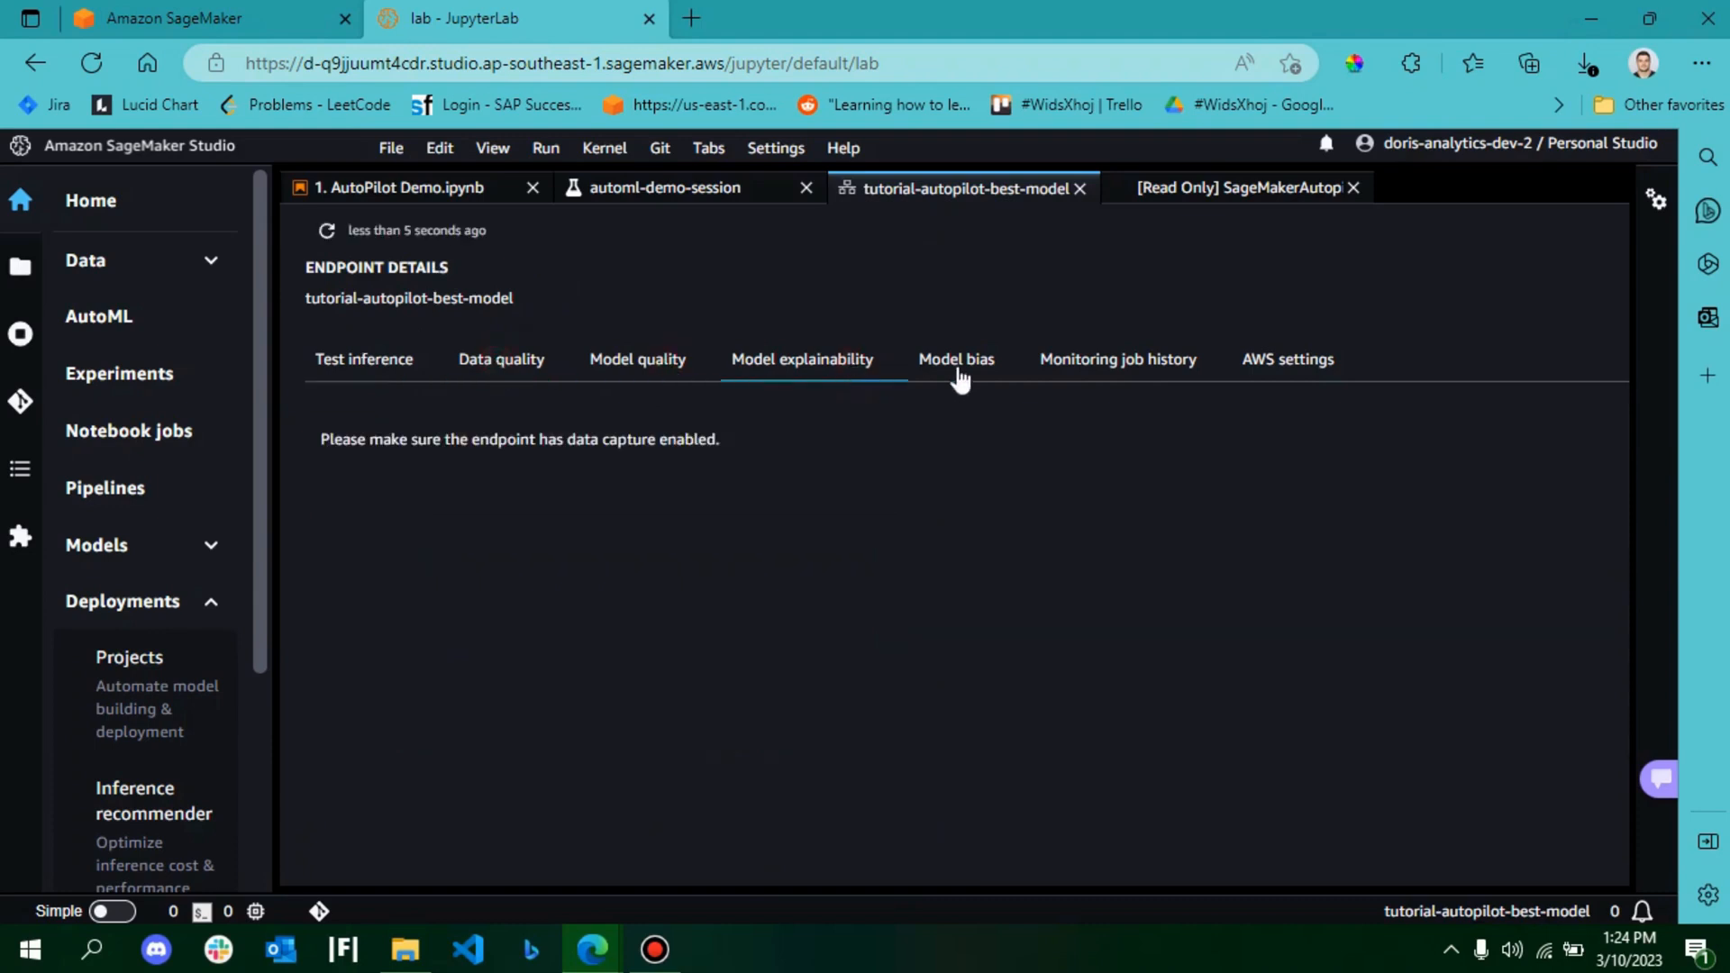
pyautogui.click(382, 365)
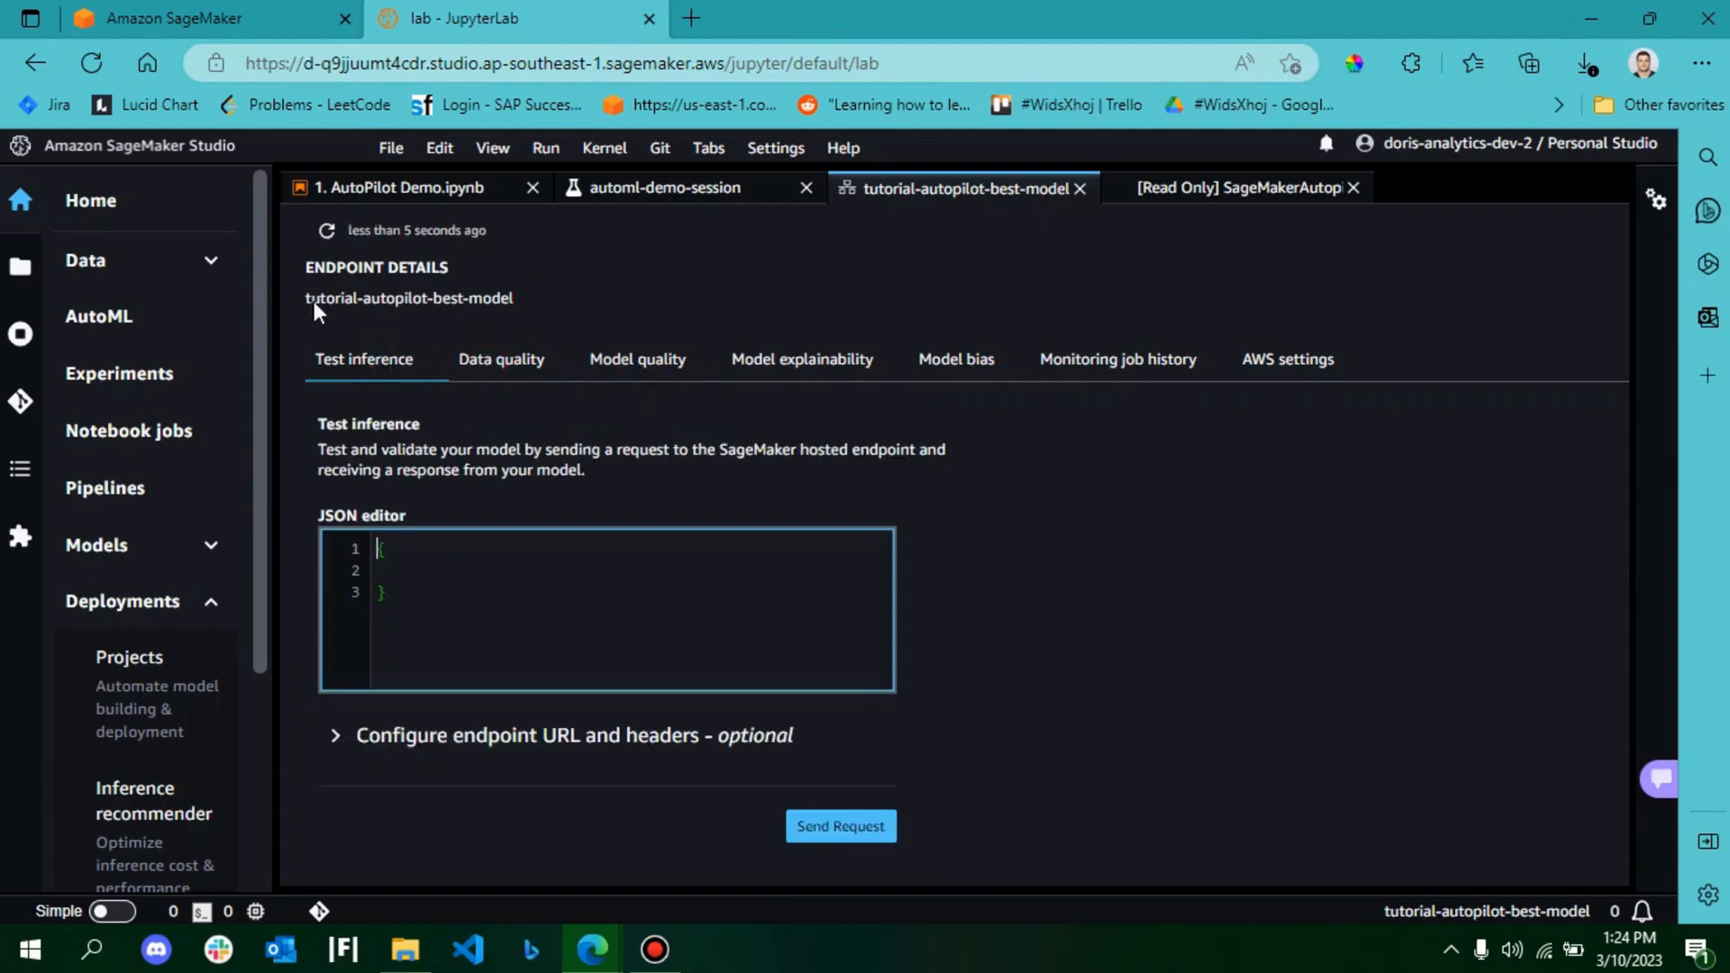
# Step: Open the list of deployed endpoints, reload the page, and check the deployment status of tutorial-autopilot-best-model
pyautogui.click(16, 202)
pyautogui.click(17, 206)
pyautogui.click(208, 608)
pyautogui.click(235, 605)
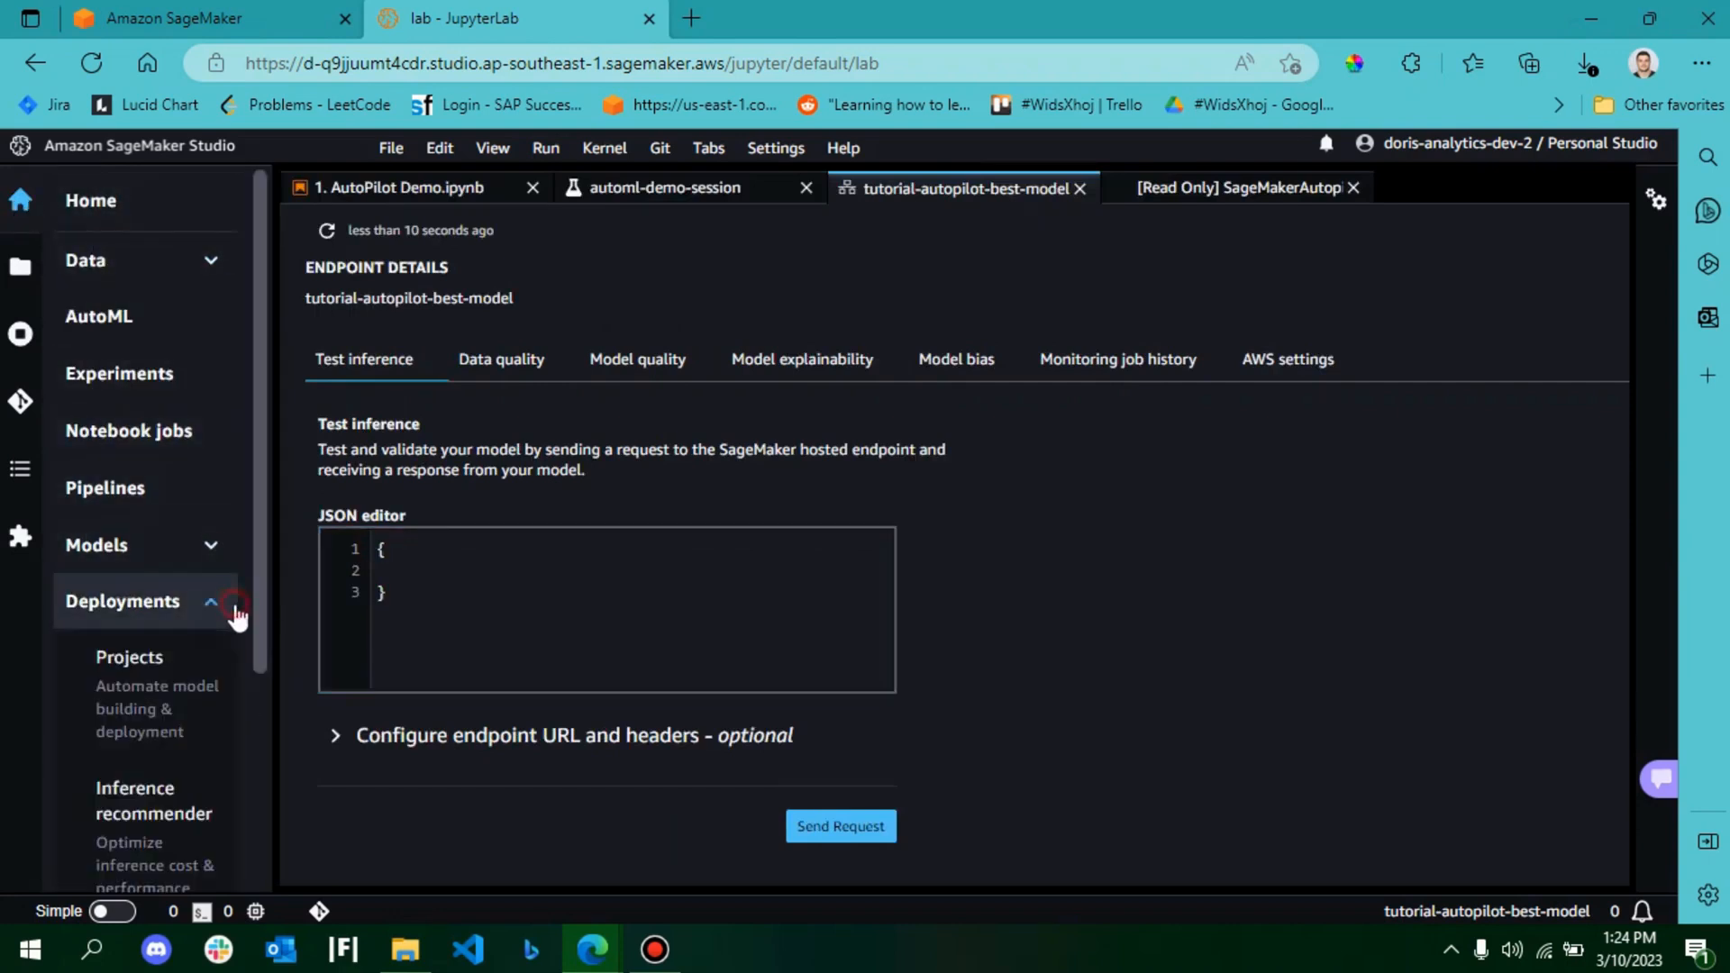
pyautogui.scroll(-3, 256, 598)
pyautogui.click(135, 734)
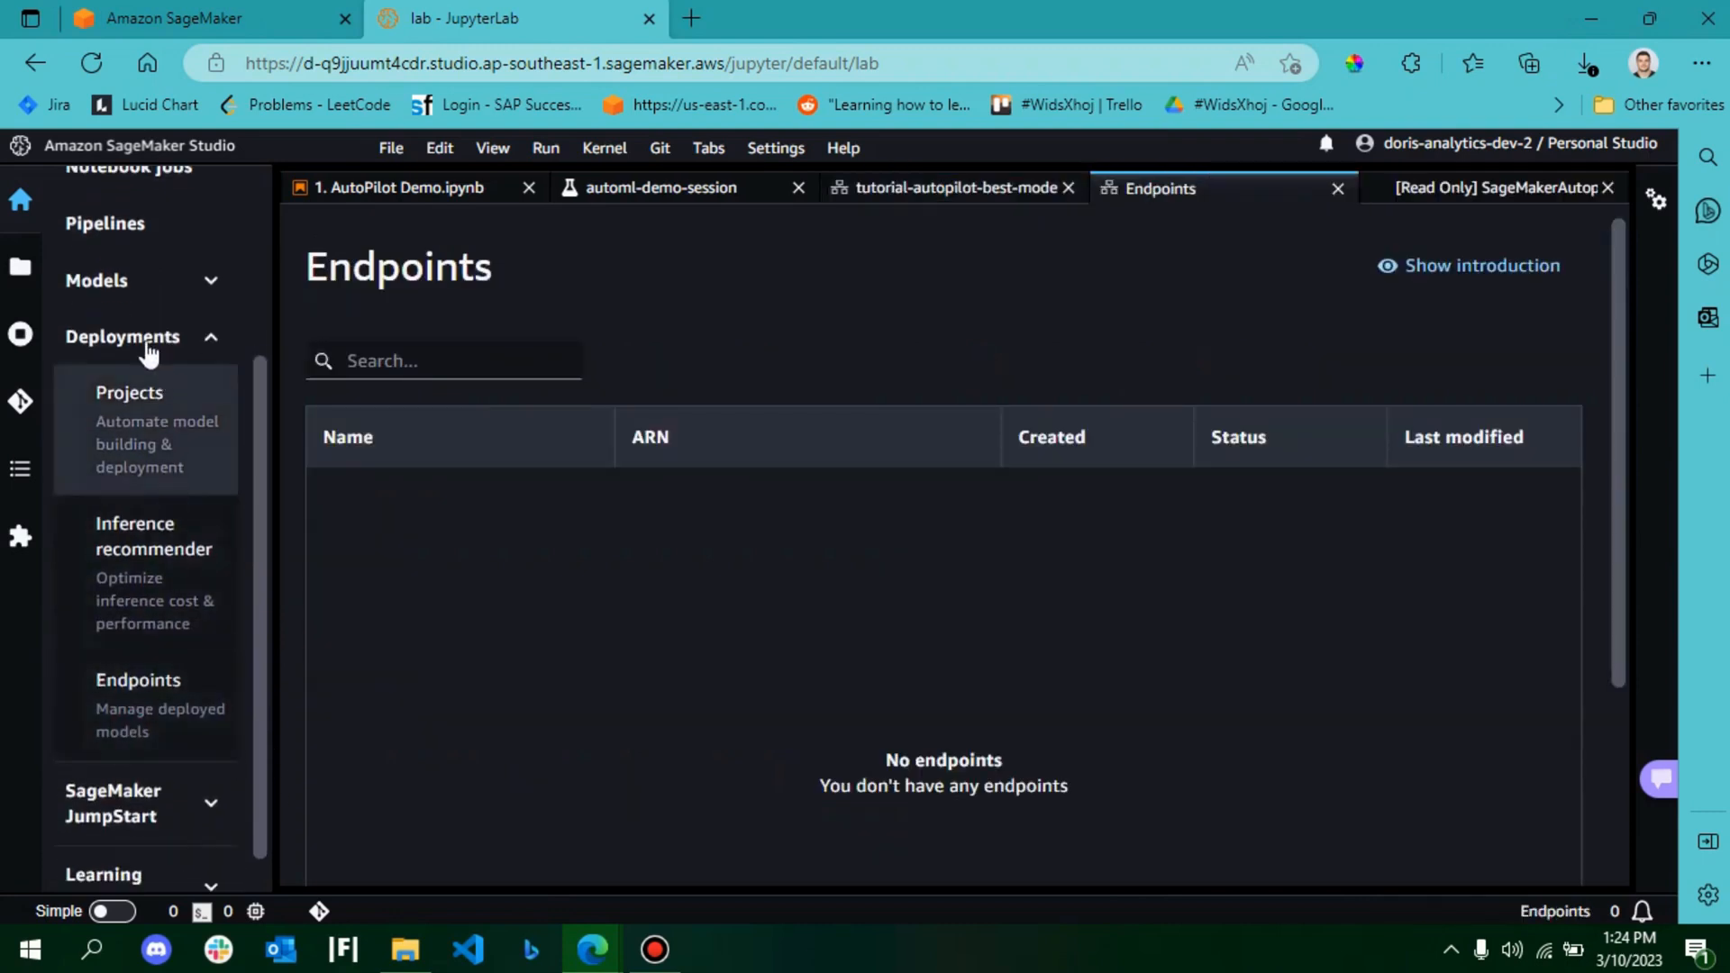
pyautogui.moveTo(244, 451); pyautogui.dragTo(245, 424)
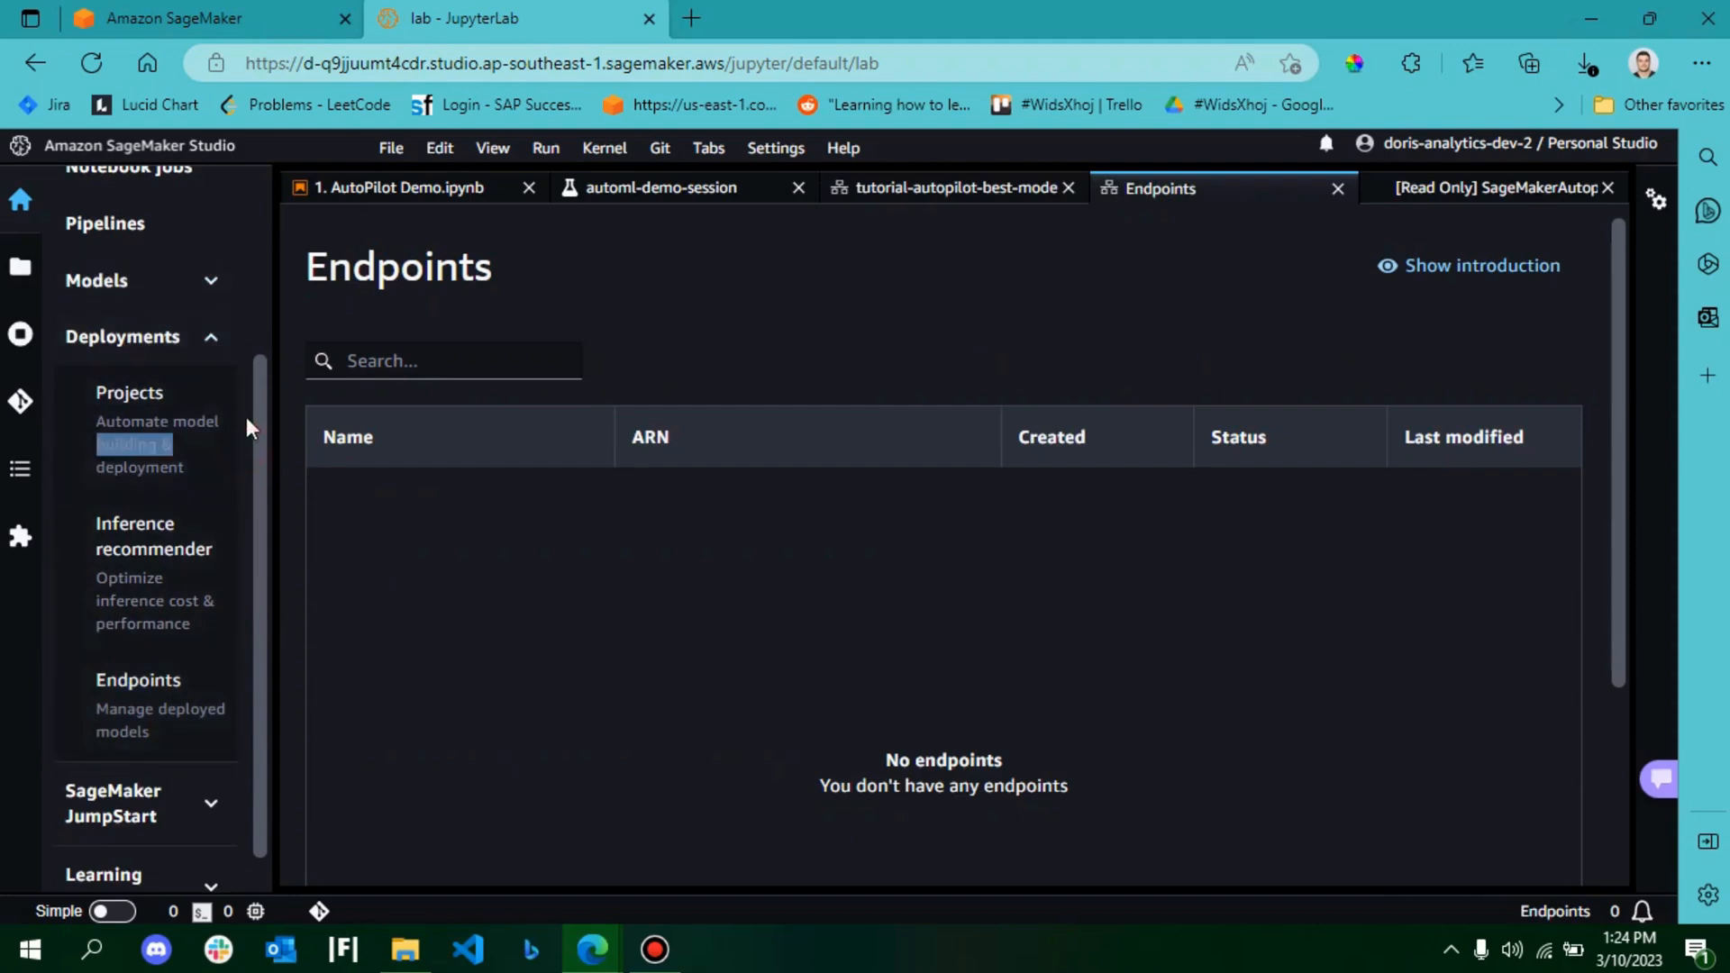
pyautogui.scroll(1, 250, 345)
pyautogui.scroll(1, 249, 344)
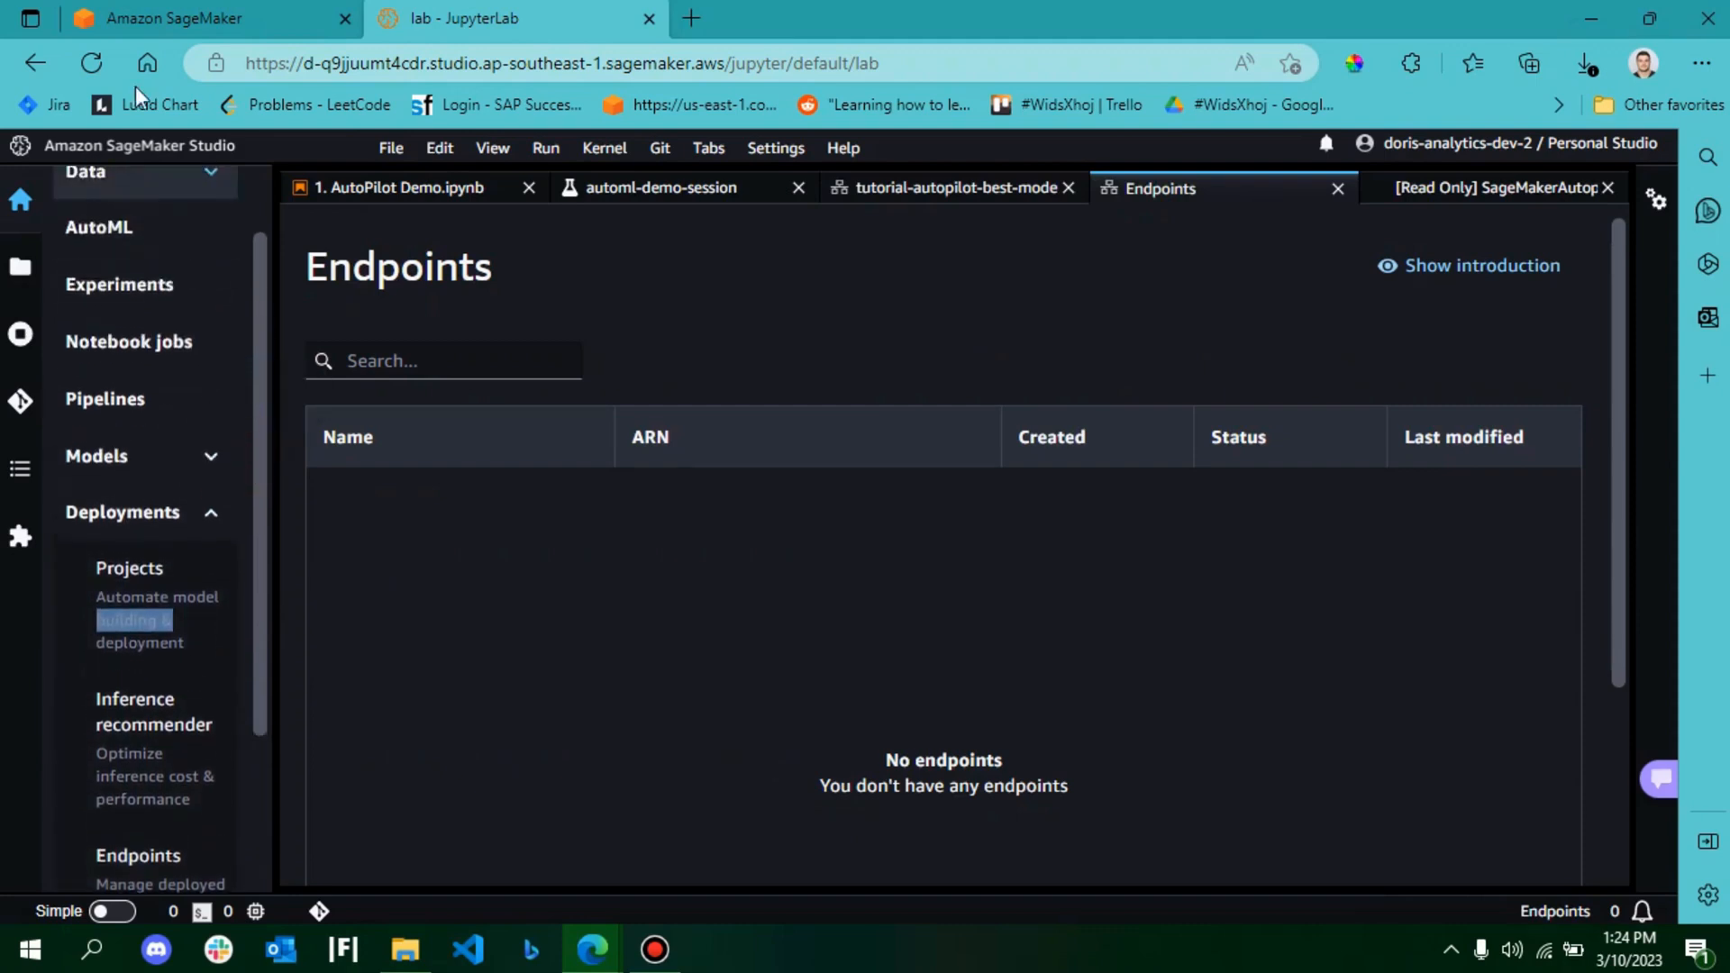
pyautogui.click(93, 60)
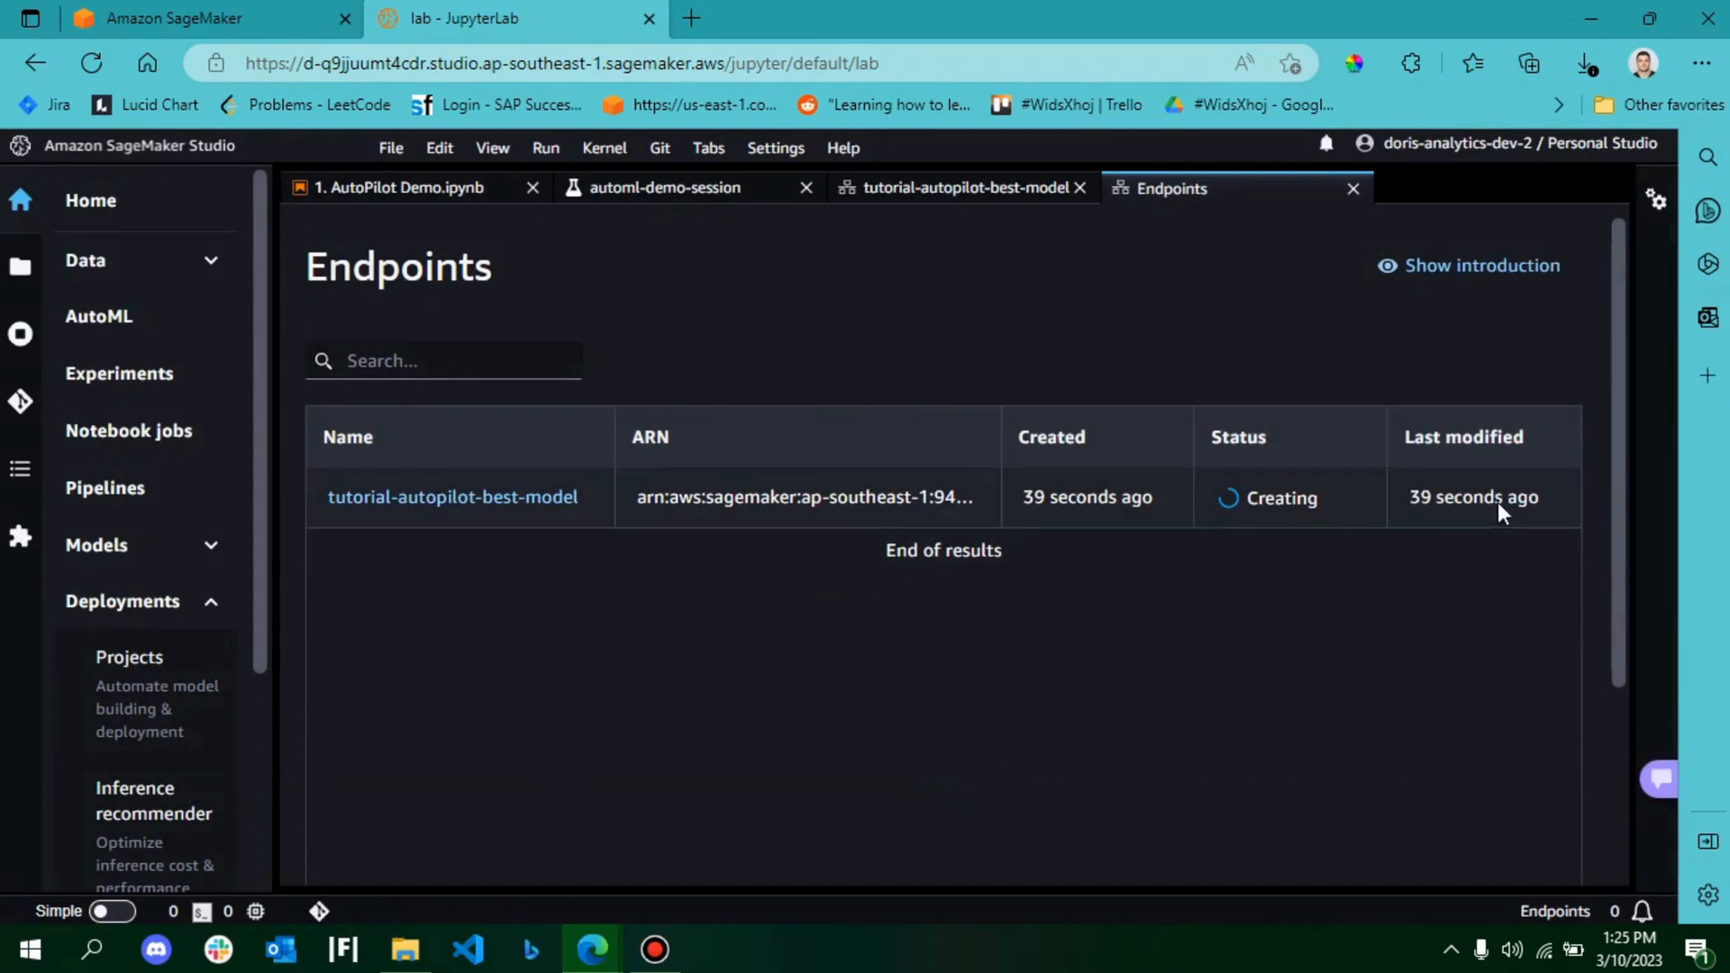
pyautogui.click(959, 189)
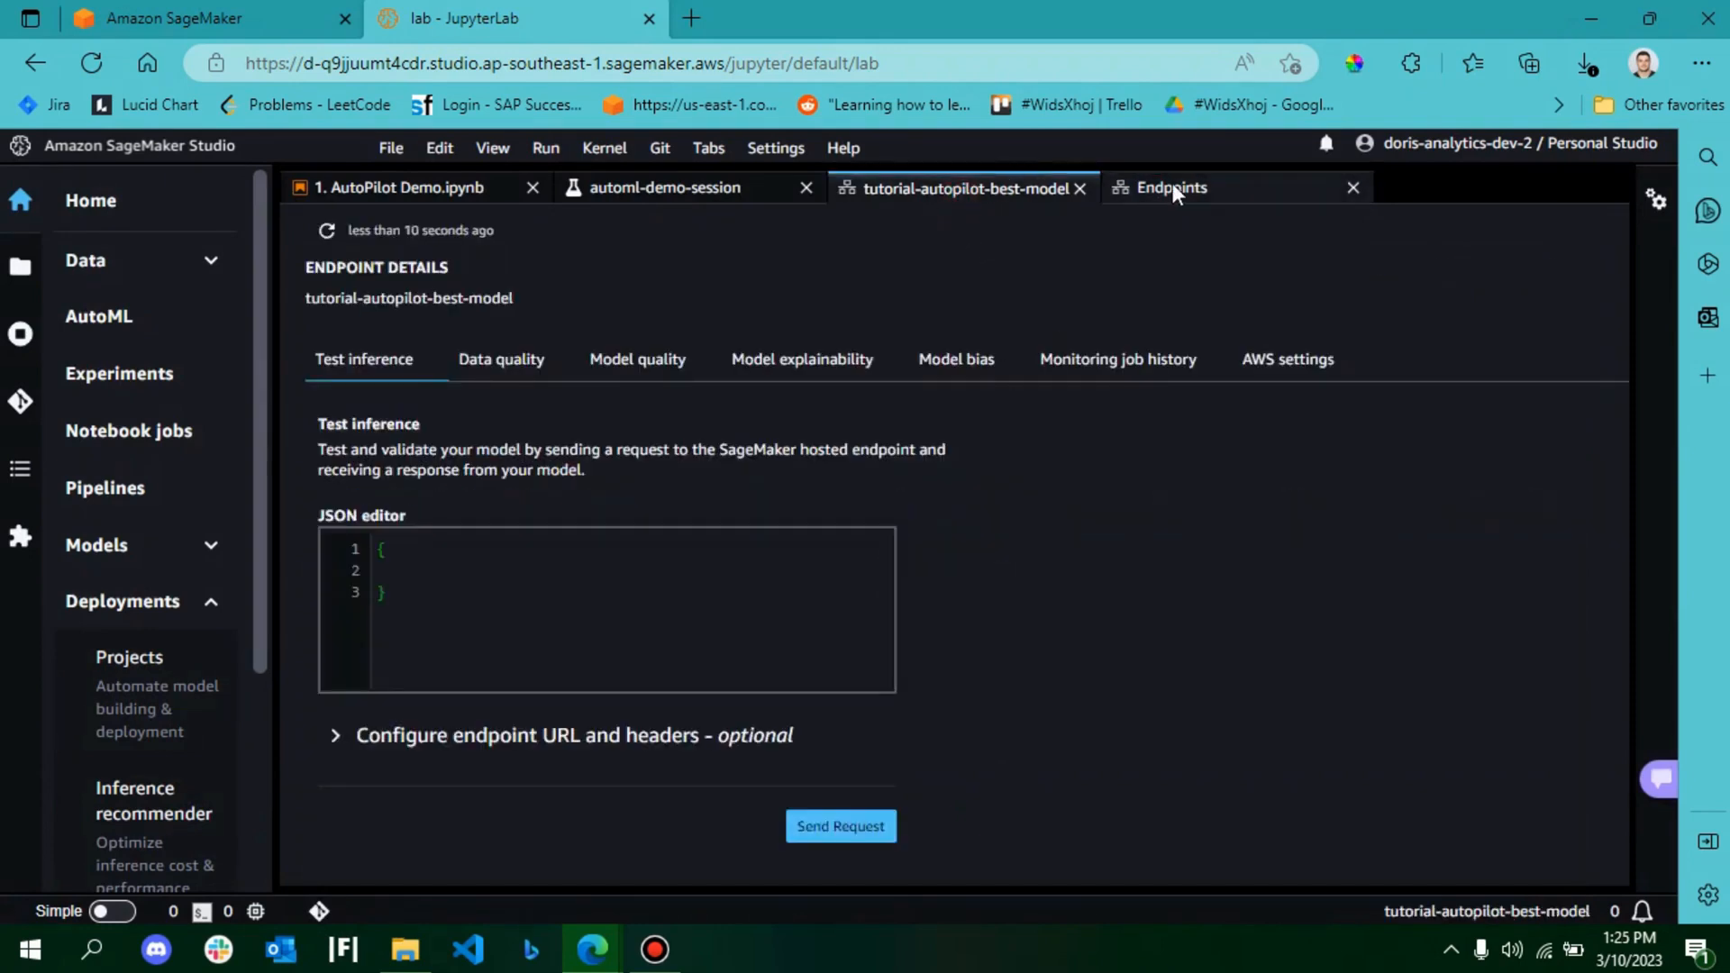
pyautogui.click(1174, 191)
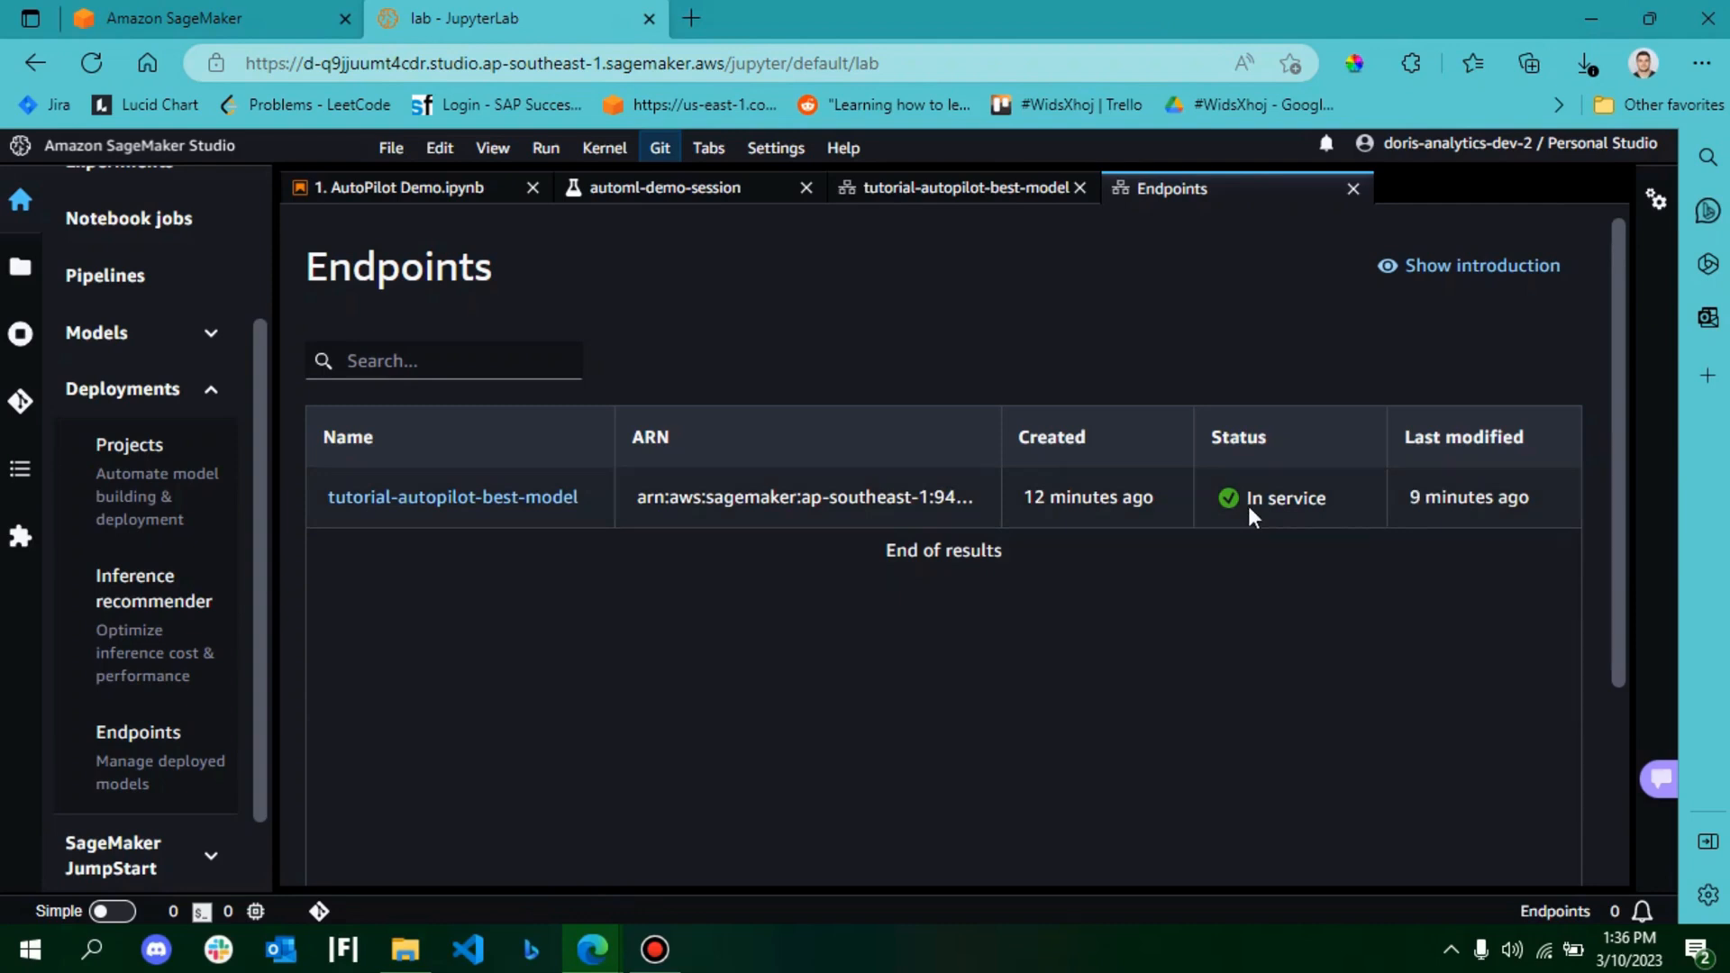
# Step: Read through the cell in 1. AutoPilot Demo.ipynb that invokes tutorial-autopilot-best-model on the bank marketing data, and run it
pyautogui.click(436, 184)
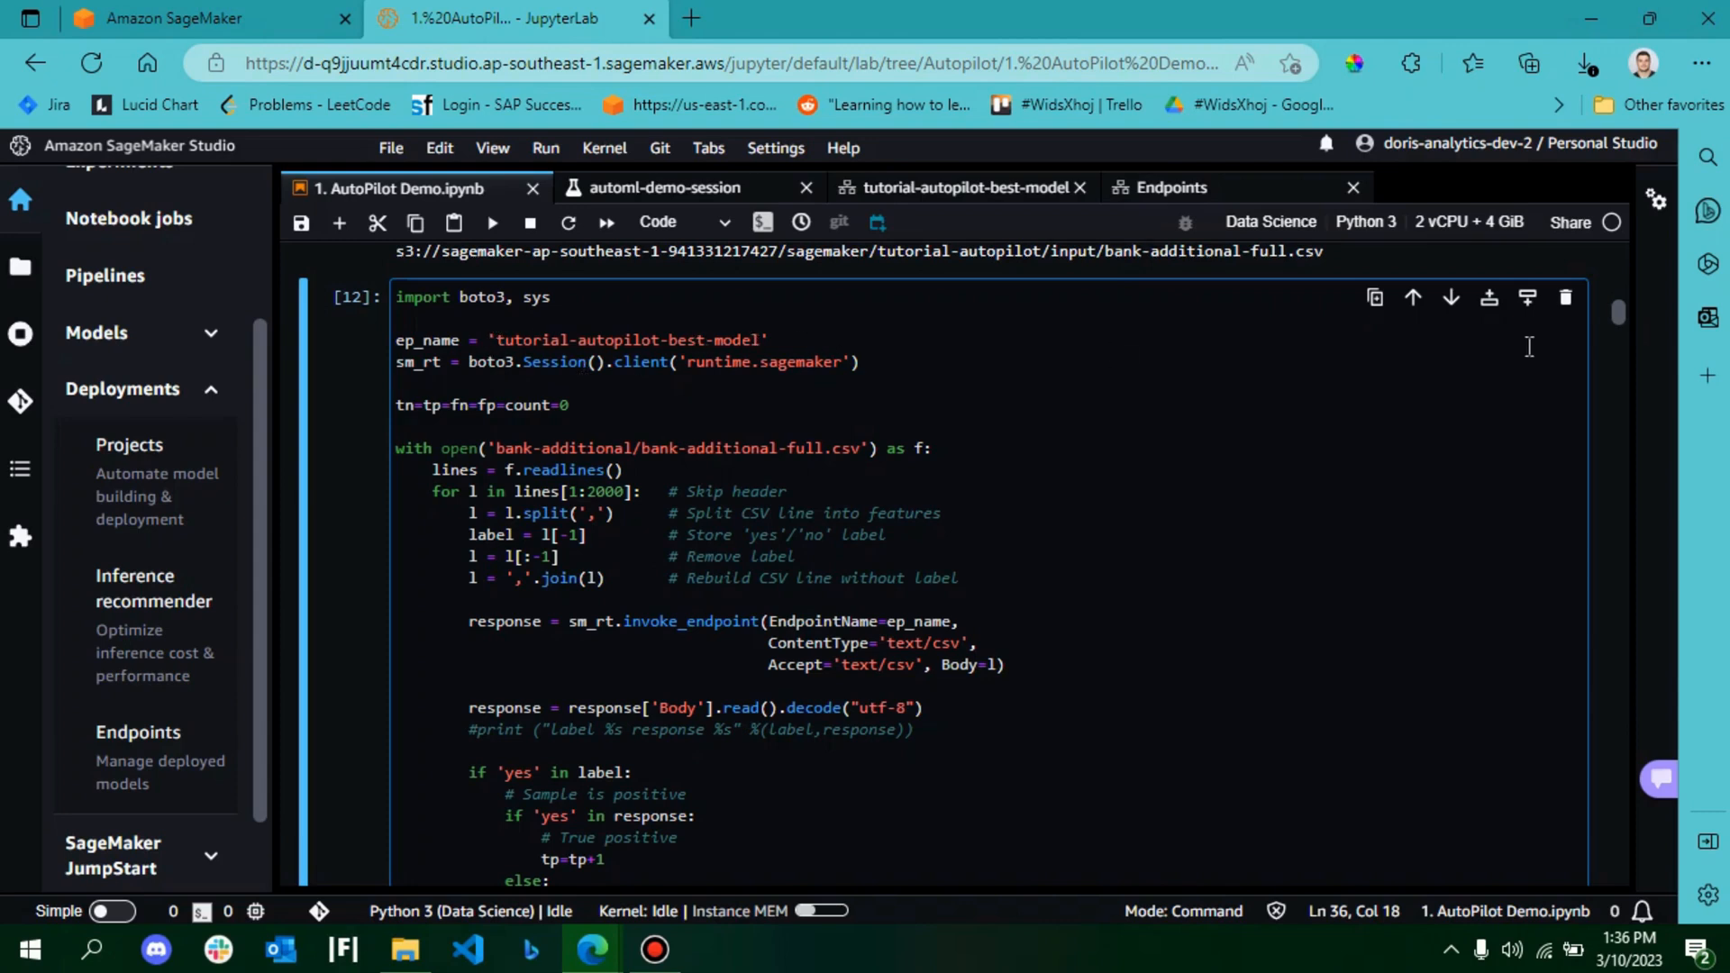
pyautogui.moveTo(1618, 306); pyautogui.dragTo(1627, 314)
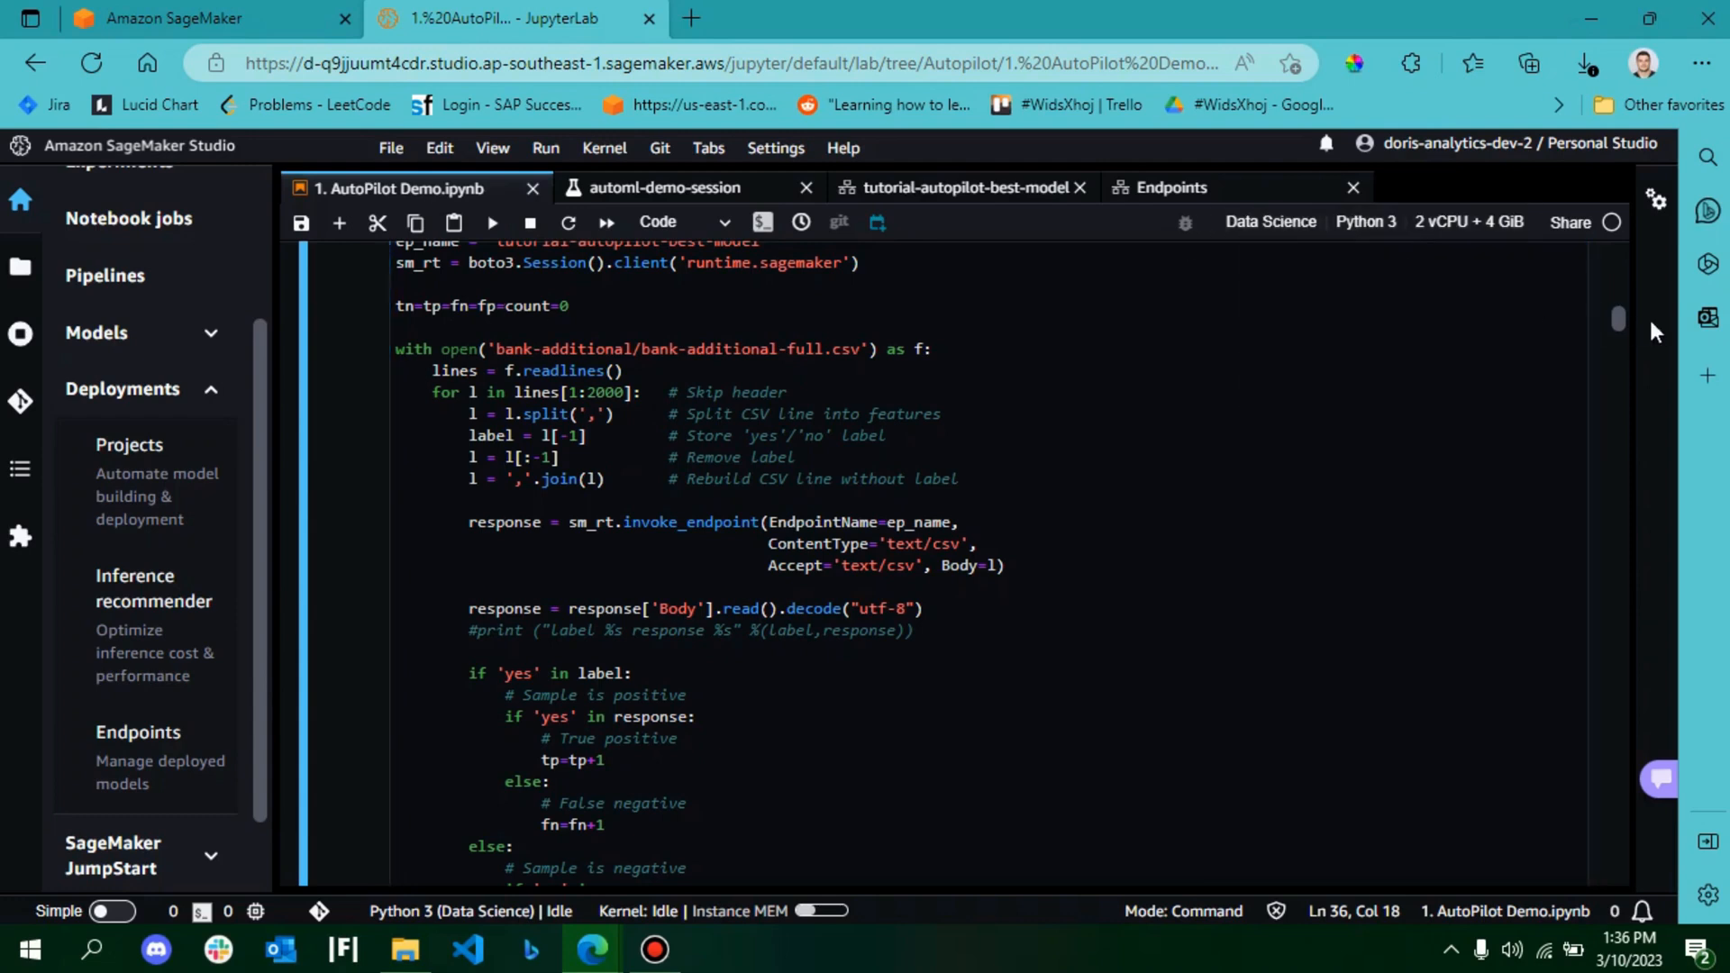
pyautogui.moveTo(1624, 323); pyautogui.dragTo(1639, 347)
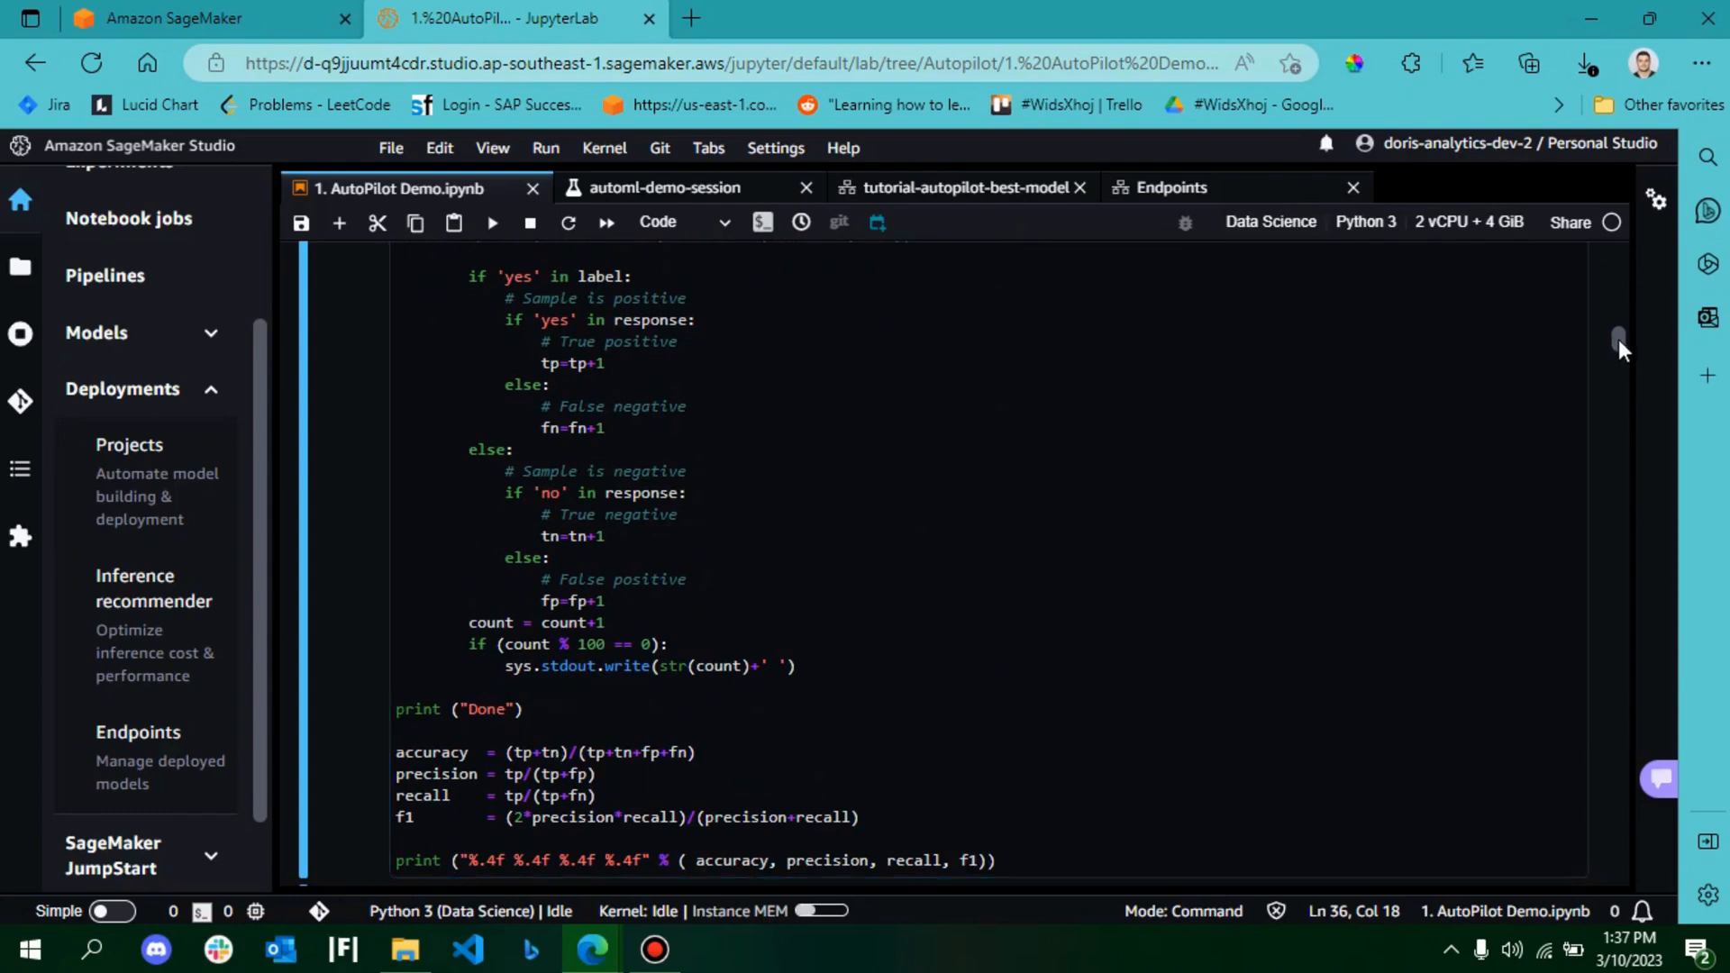
pyautogui.moveTo(1618, 339); pyautogui.dragTo(1611, 311)
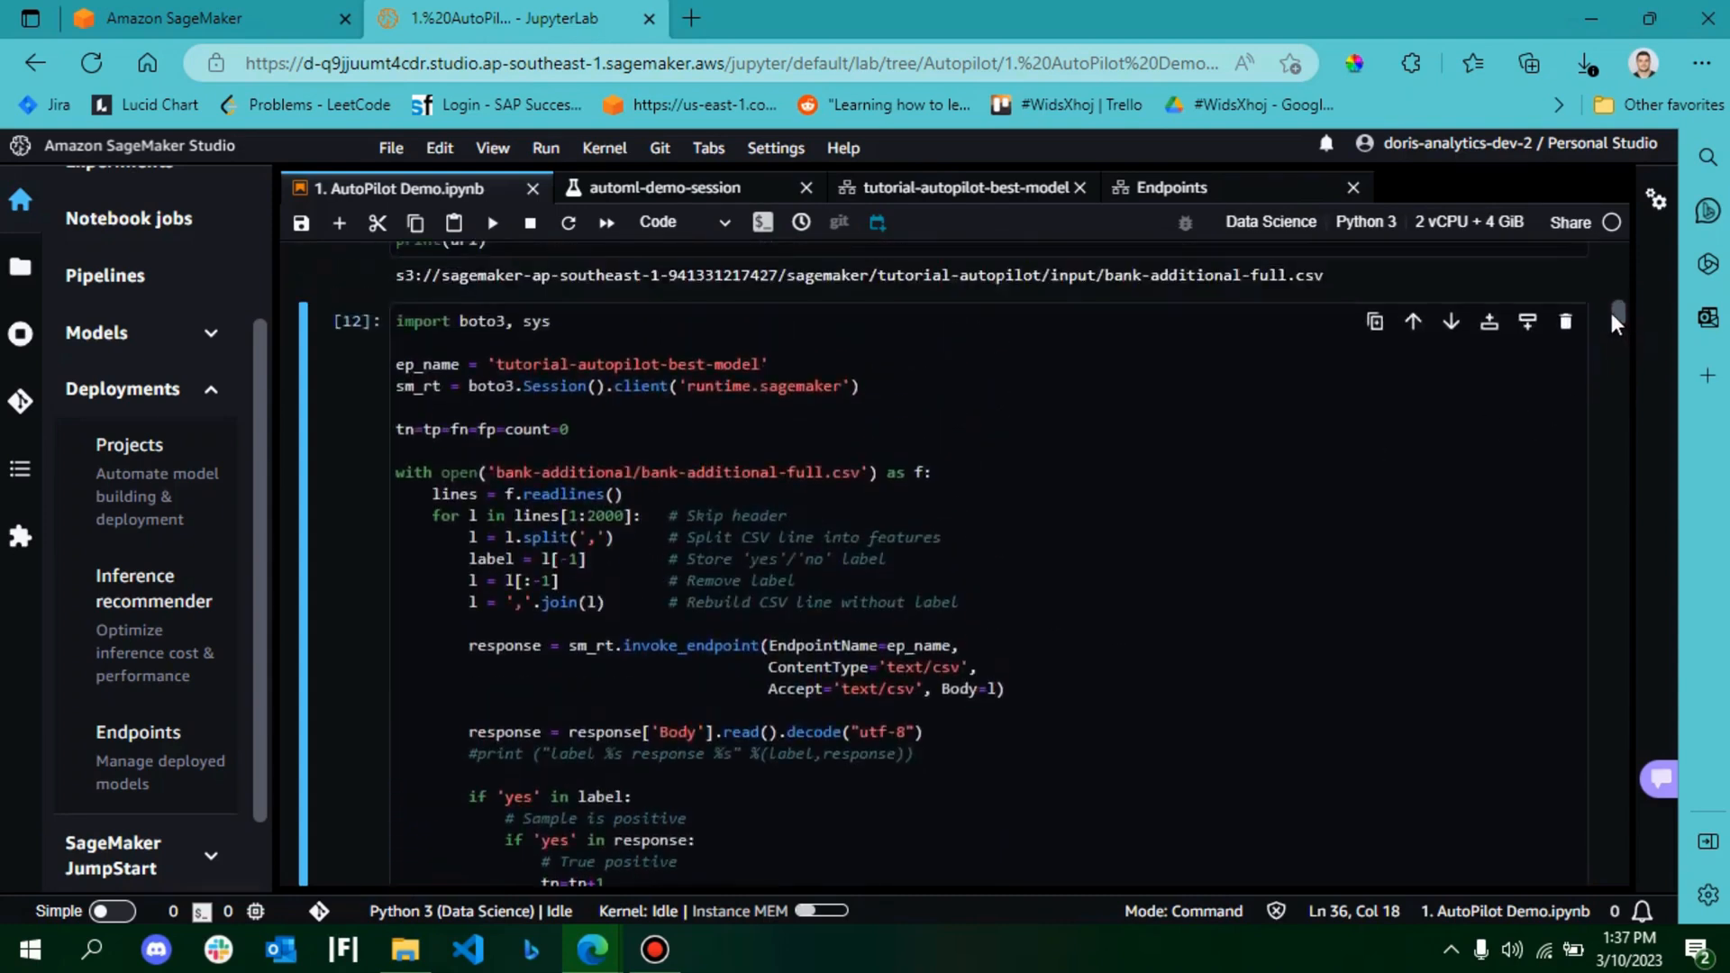
pyautogui.click(492, 222)
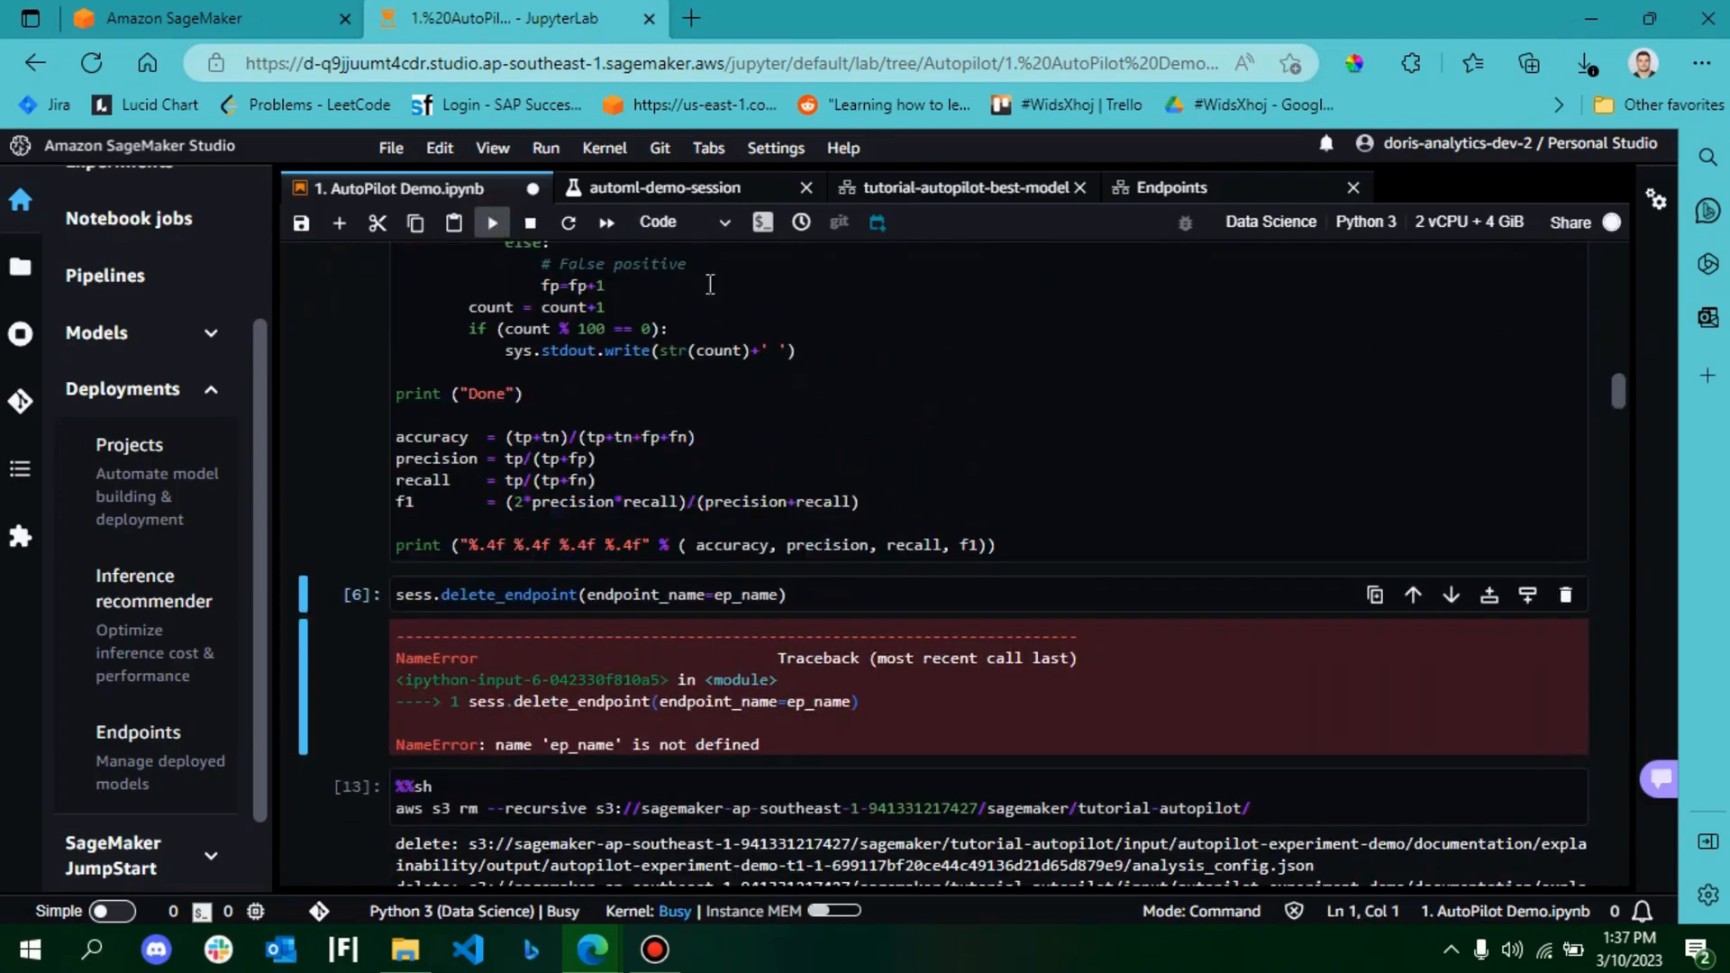
pyautogui.moveTo(1619, 405); pyautogui.dragTo(1615, 343)
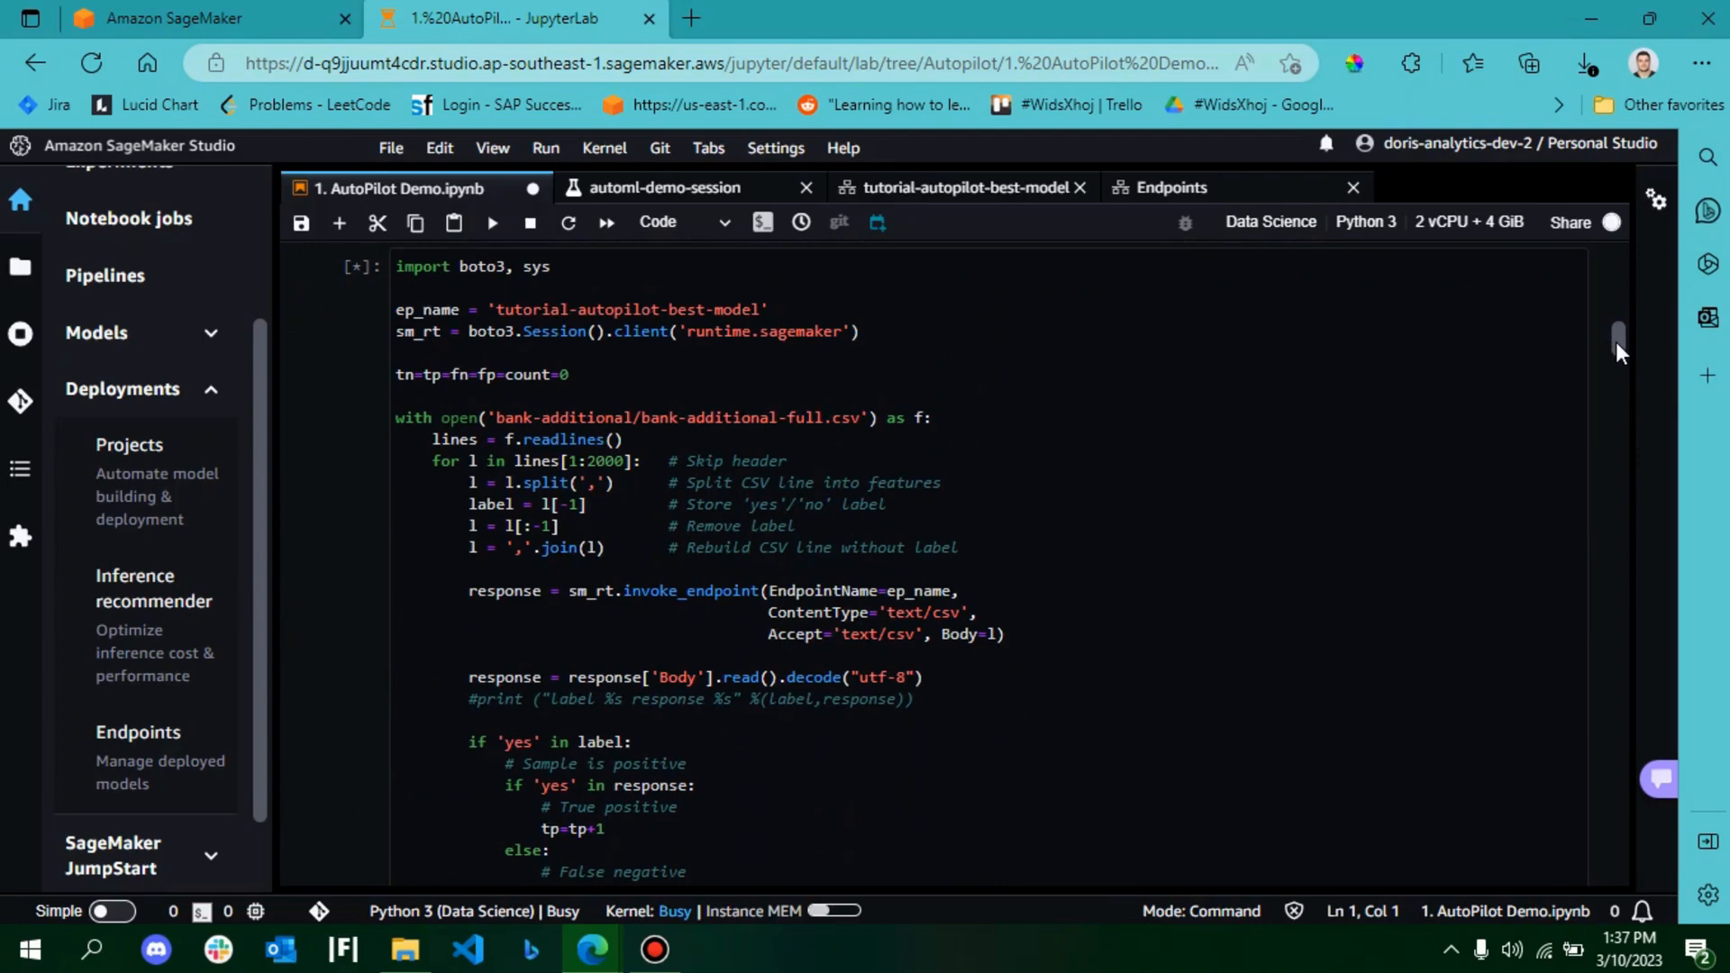
pyautogui.click(1361, 401)
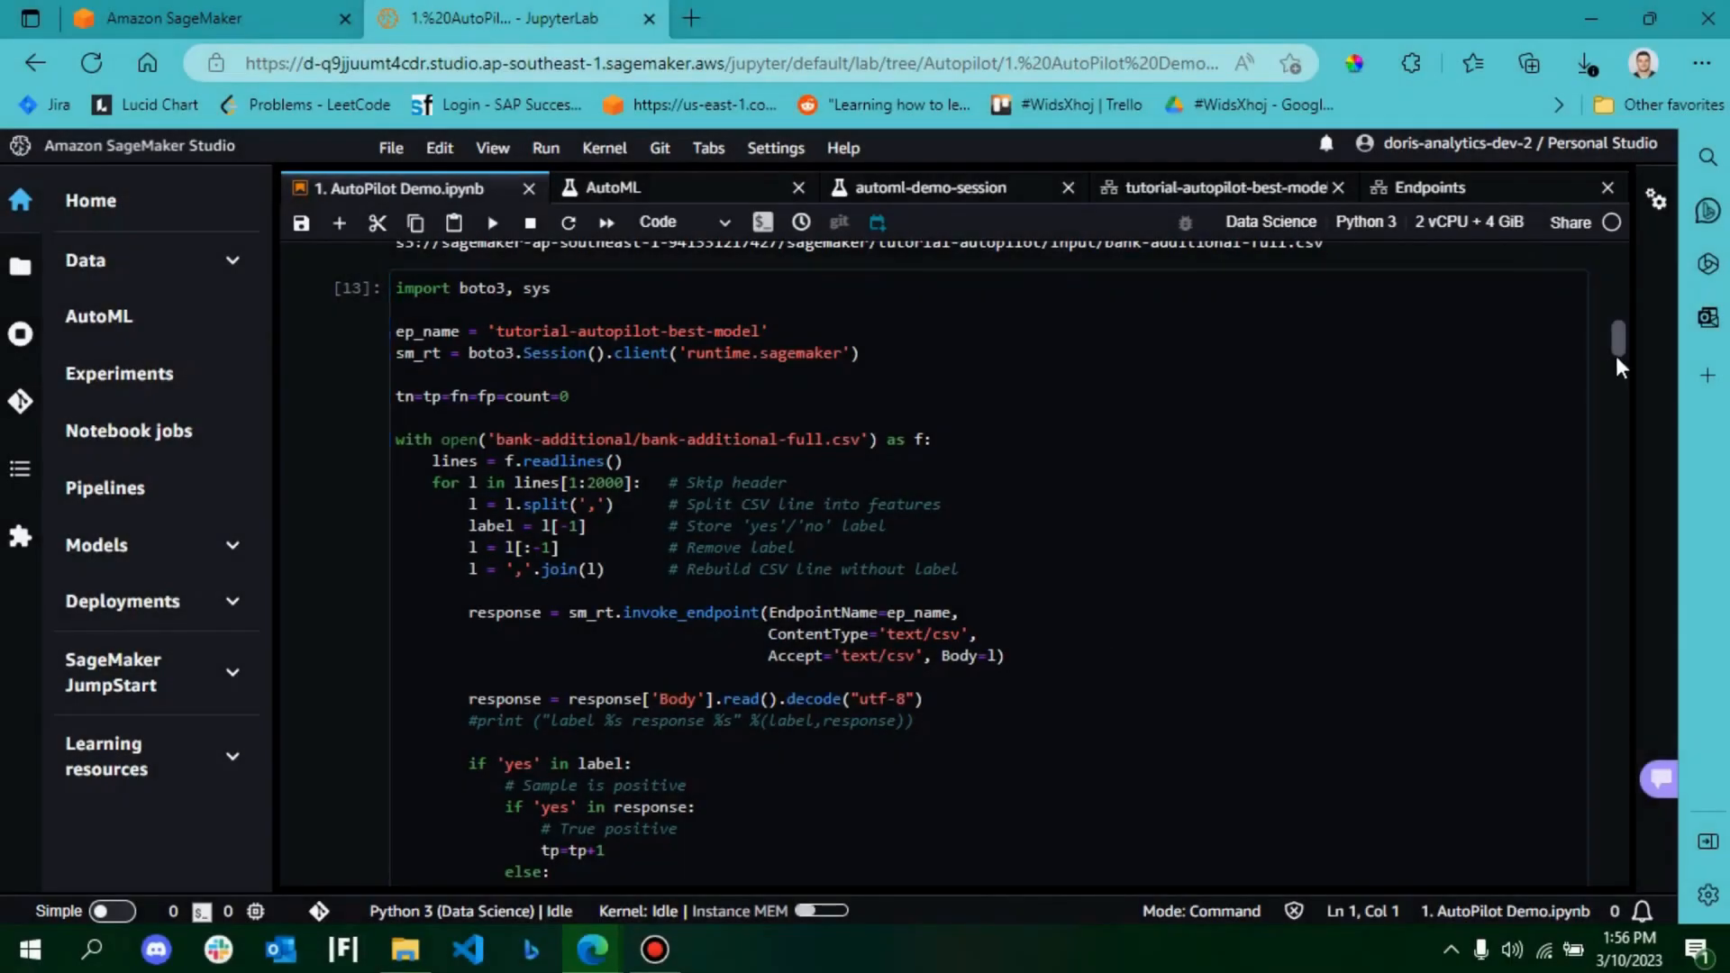
# Step: Examine the accuracy, precision, recall and F1 scores printed below the endpoint test cell
pyautogui.moveTo(1613, 341); pyautogui.dragTo(1629, 375)
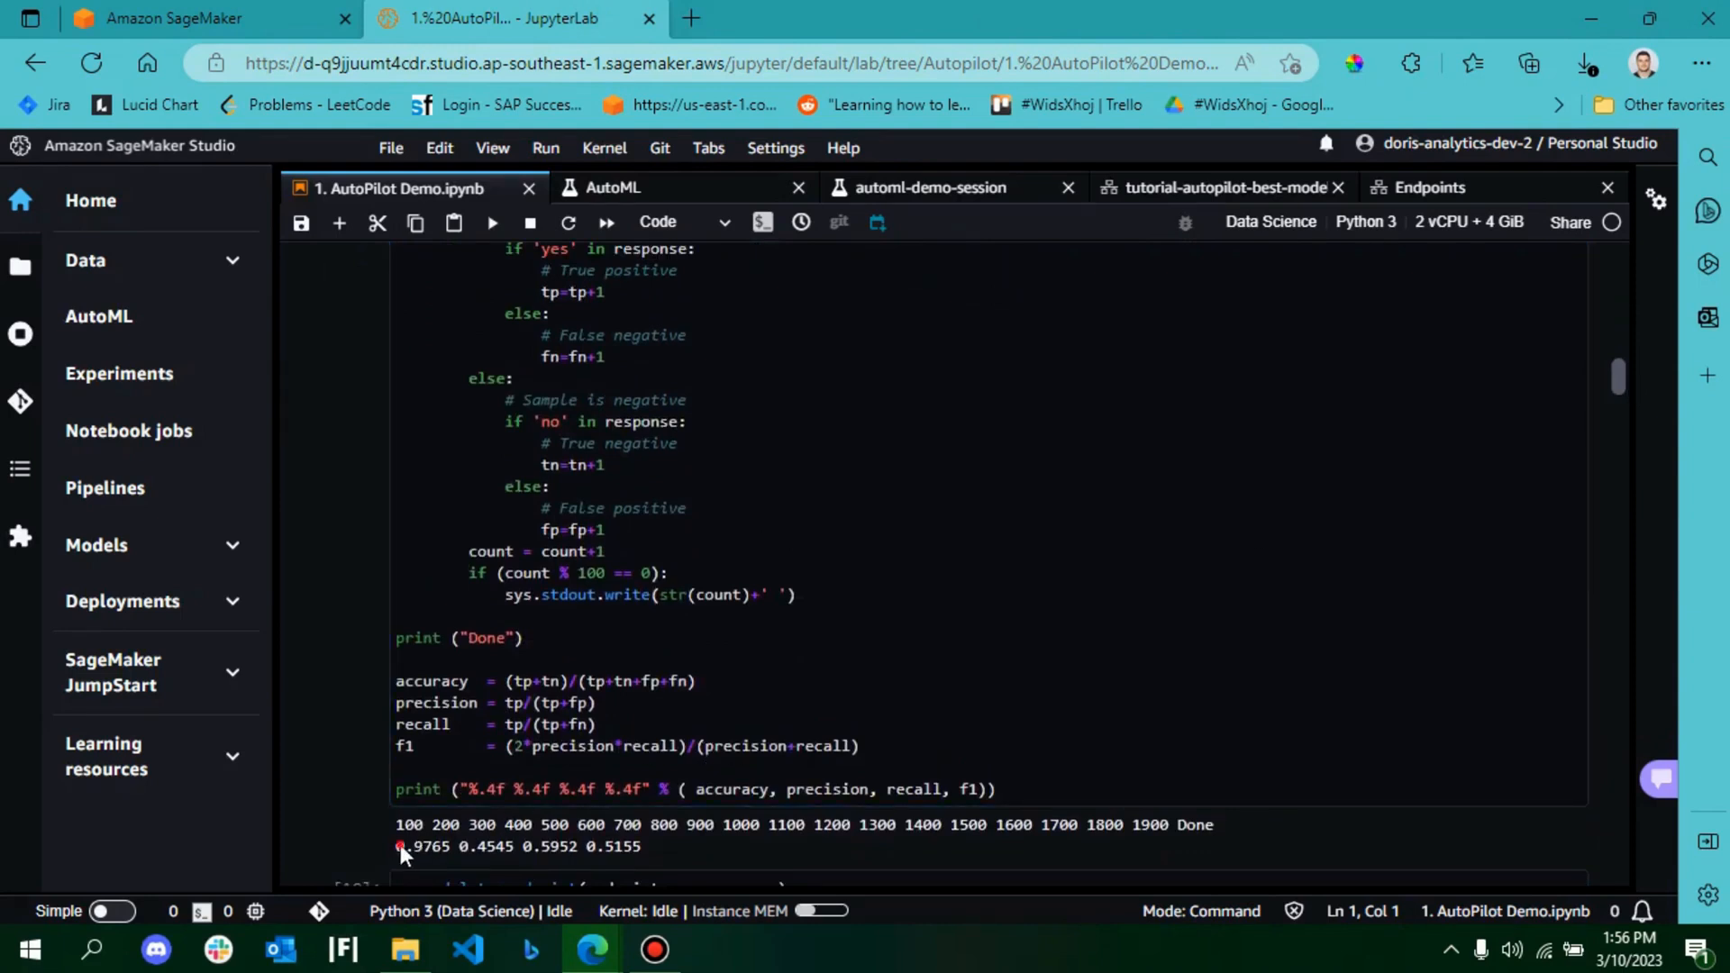
pyautogui.moveTo(399, 845); pyautogui.dragTo(441, 845)
pyautogui.moveTo(631, 845); pyautogui.dragTo(640, 845)
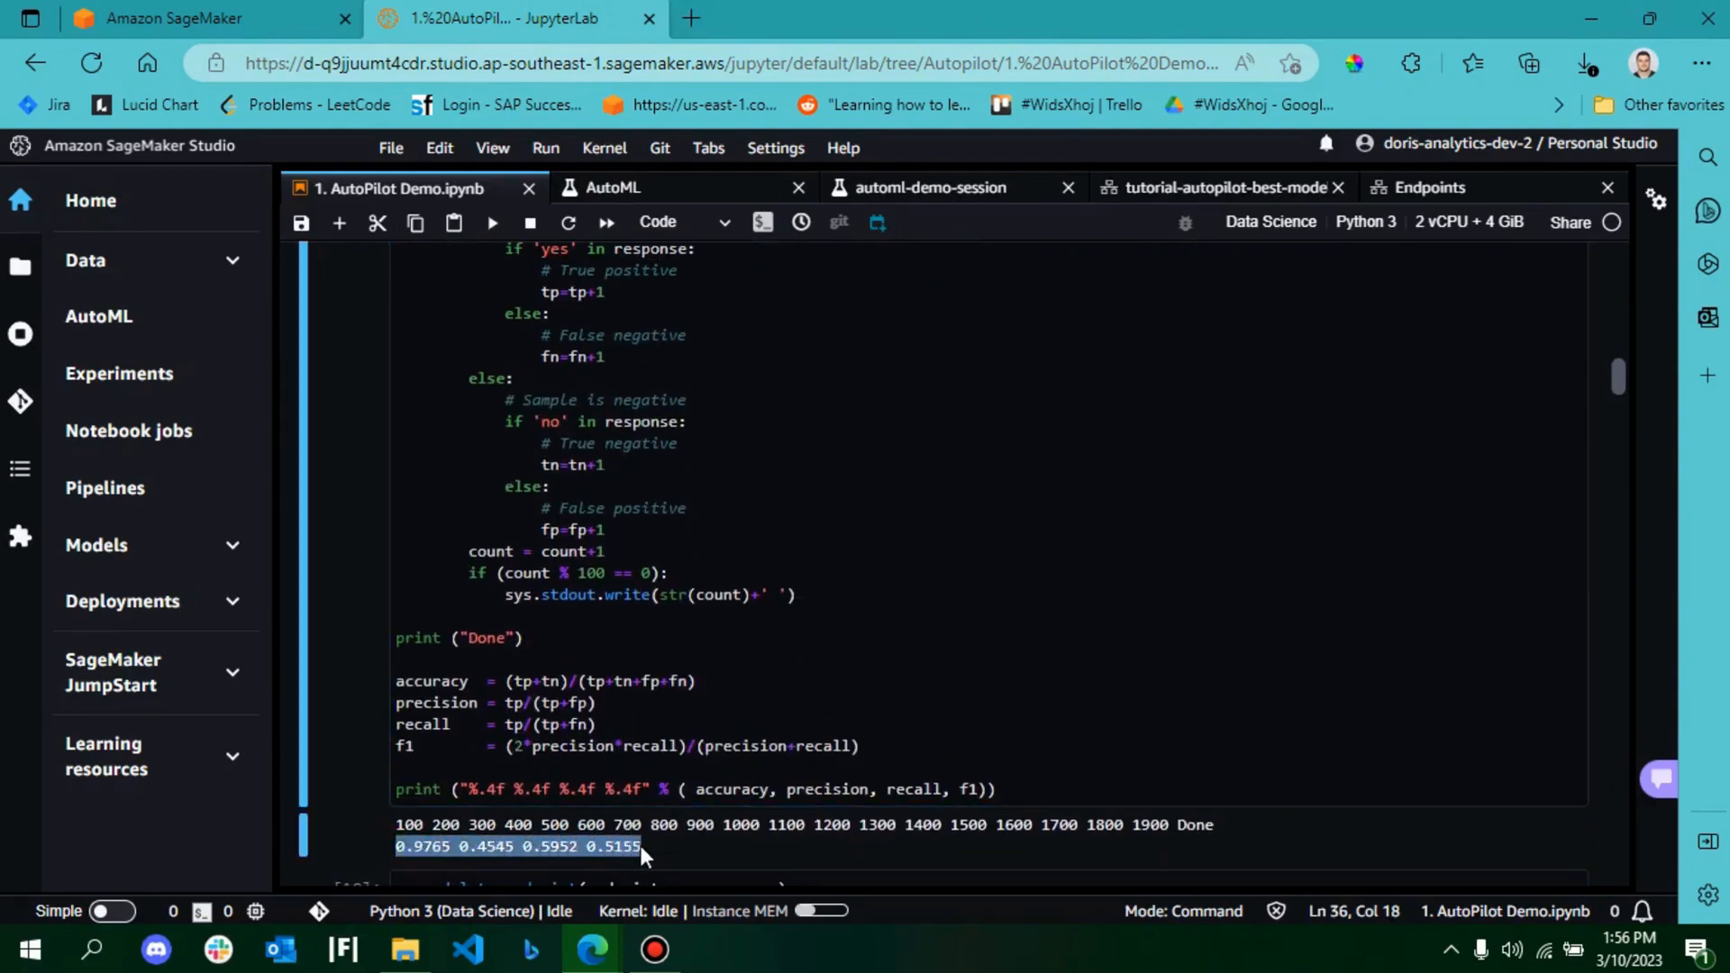
pyautogui.click(564, 845)
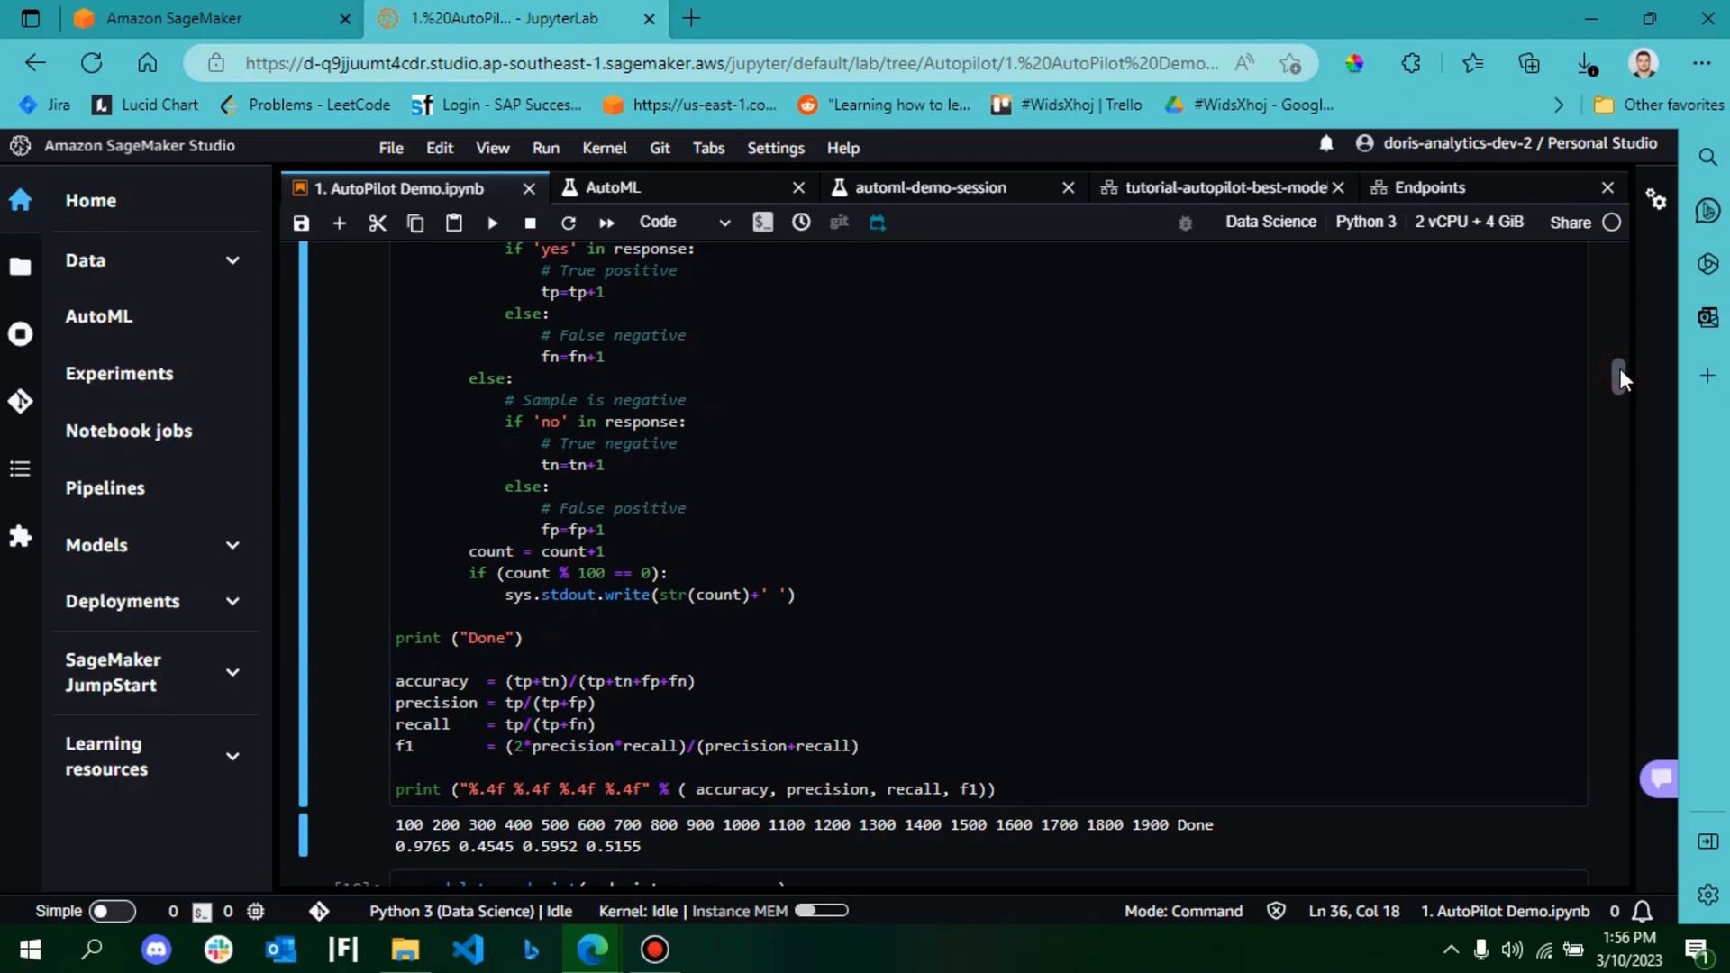
# Step: Inspect the cleanup cells that delete the endpoint and recursively remove the tutorial-autopilot files from S3
pyautogui.scroll(-3, 1620, 371)
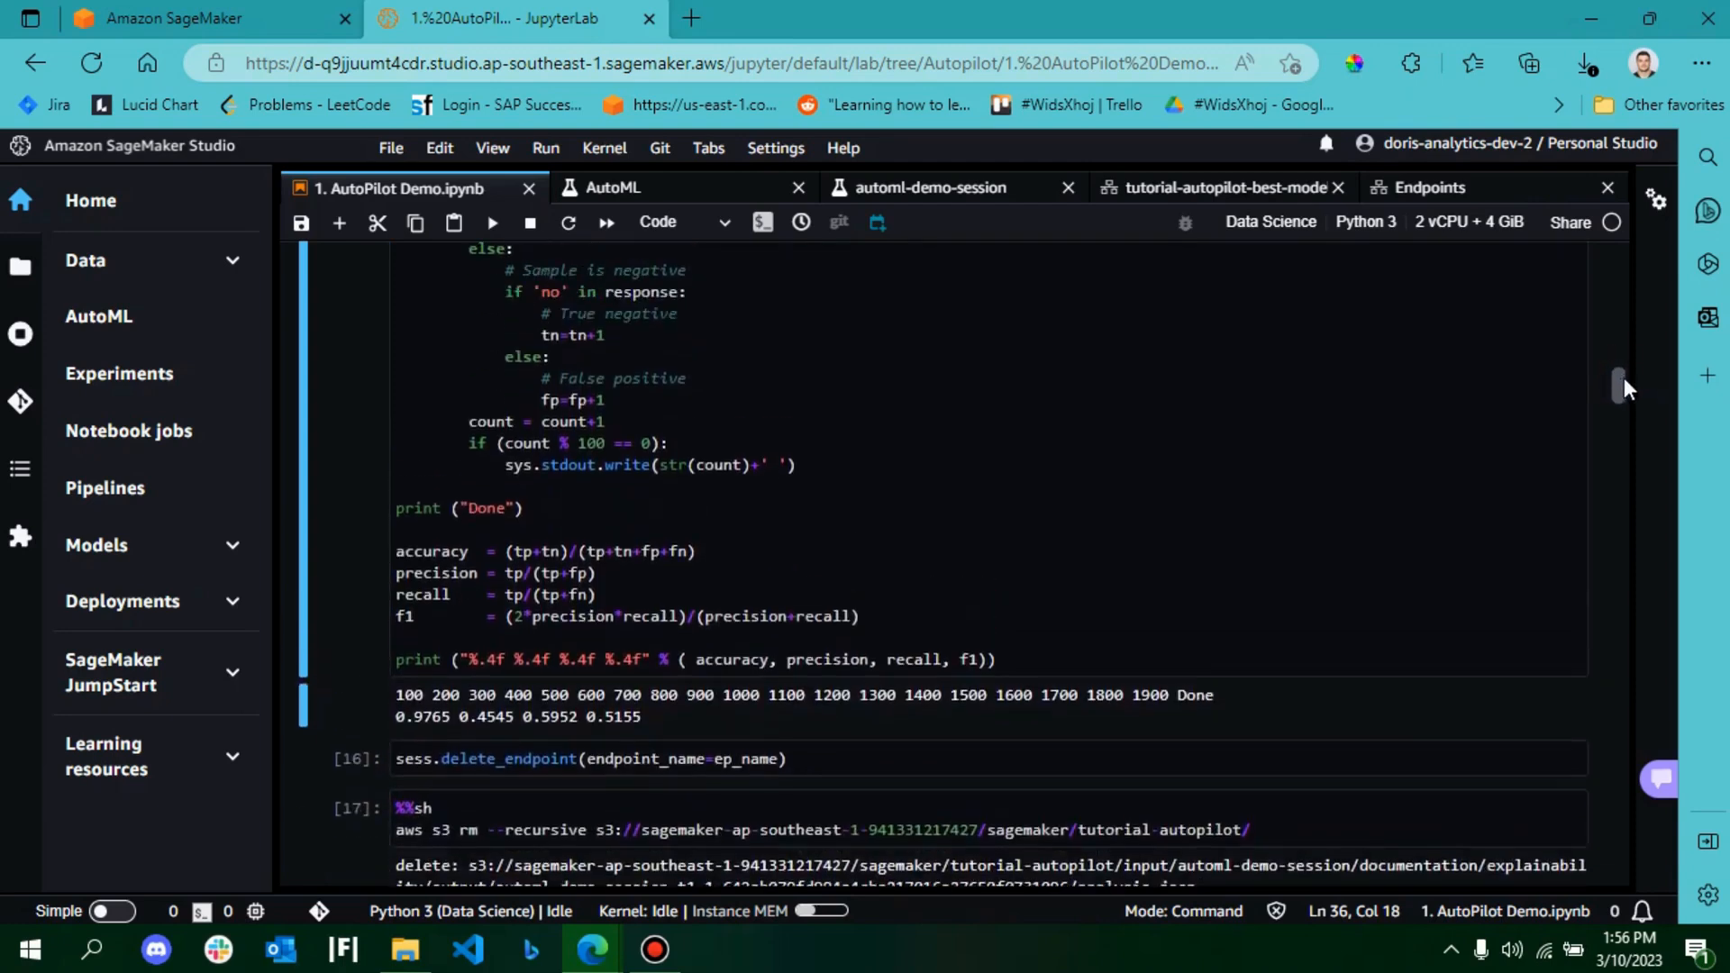
pyautogui.scroll(-3, 1624, 381)
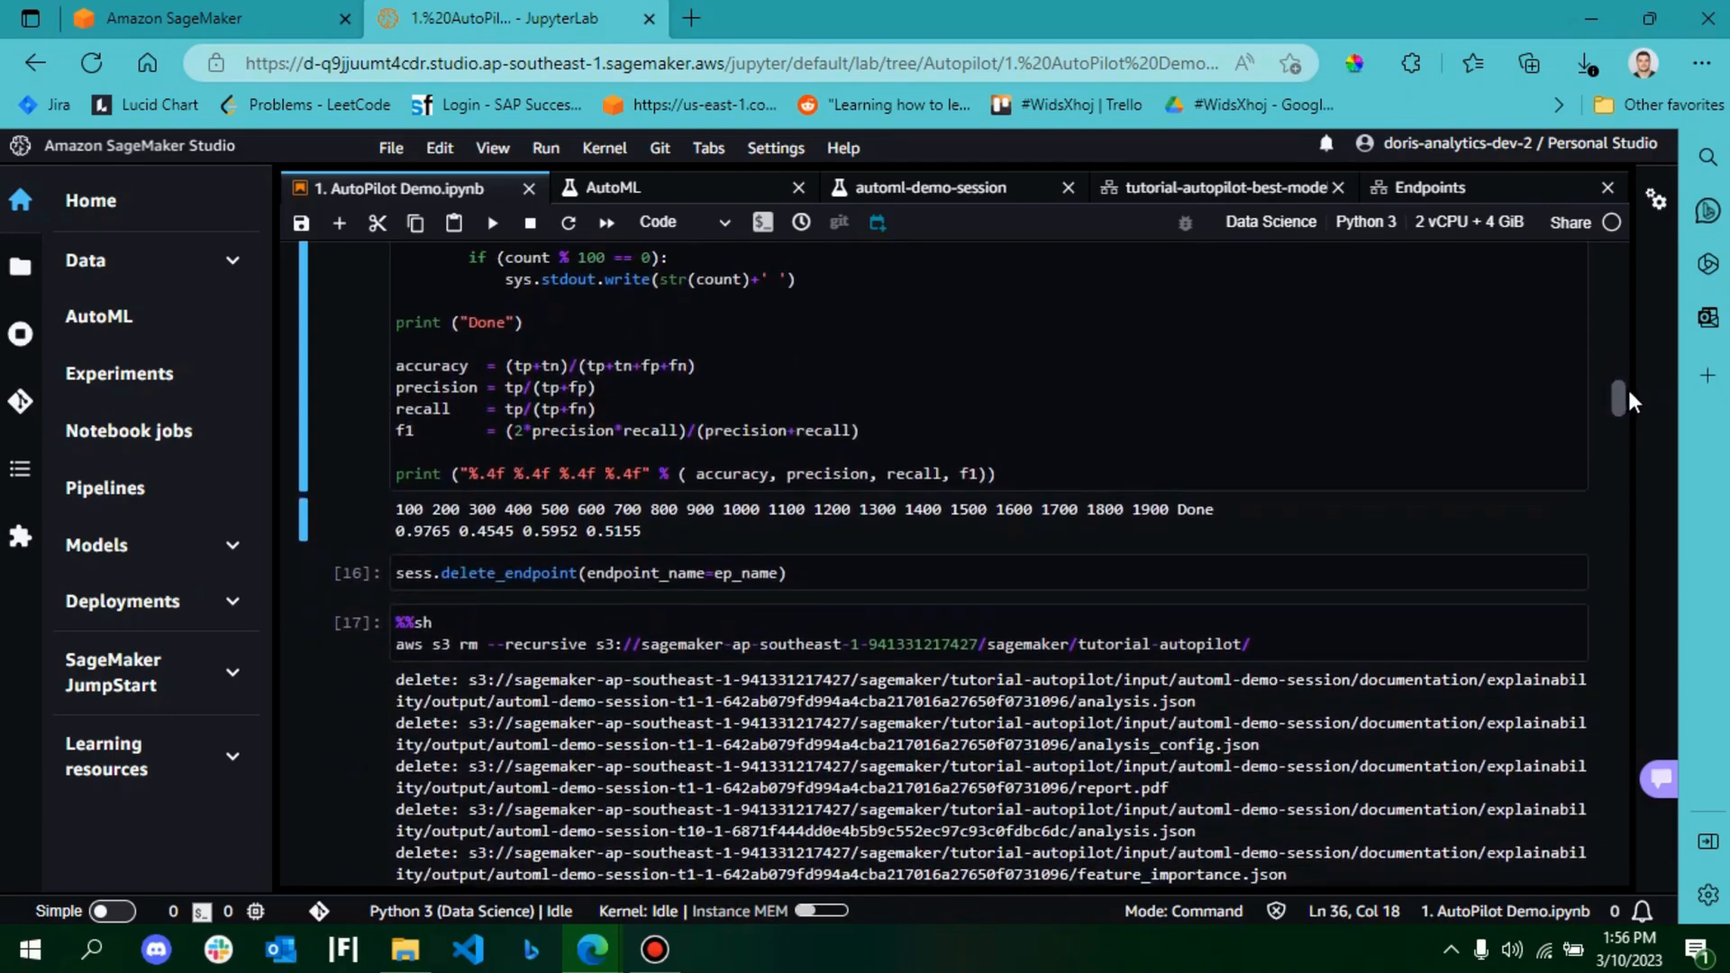
pyautogui.scroll(-2, 1627, 386)
pyautogui.scroll(-1, 1630, 407)
pyautogui.click(1319, 484)
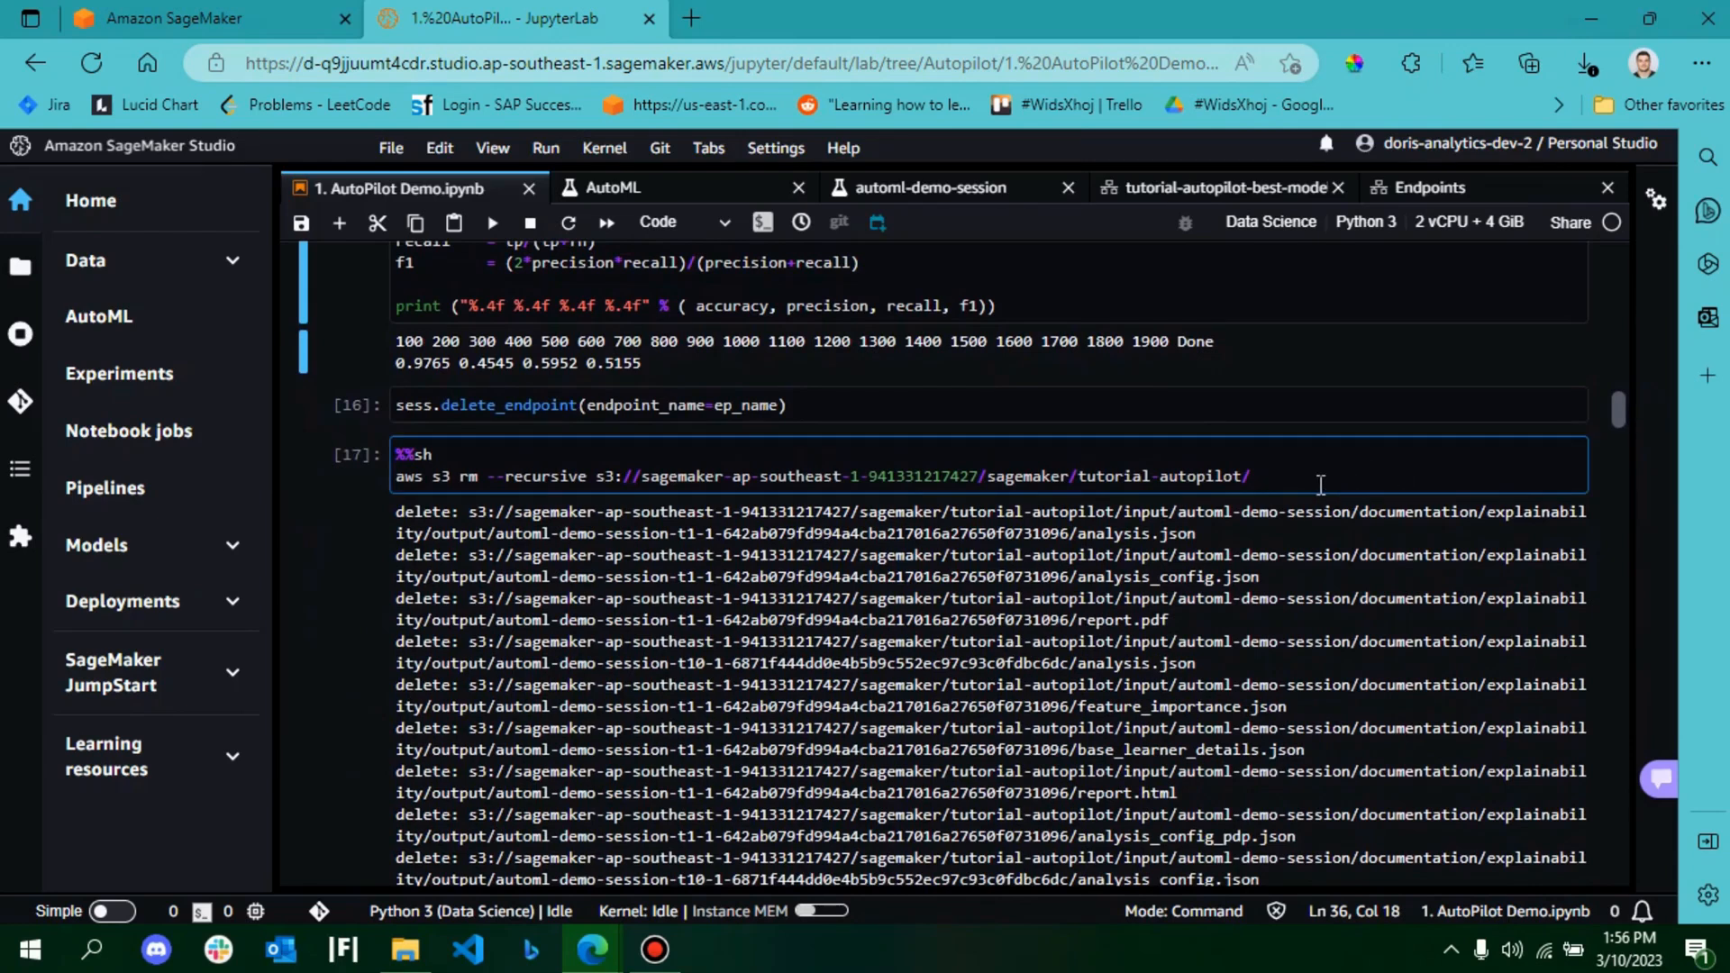